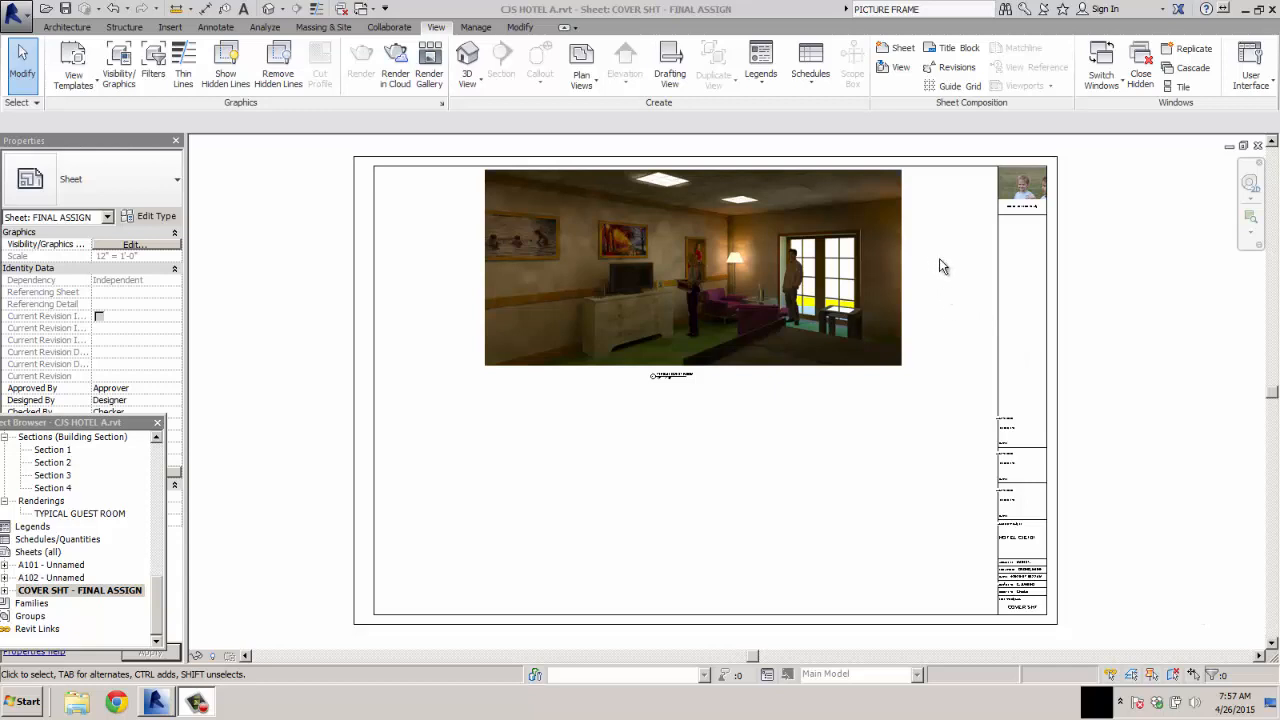
Examine the typical guest room rendering placed on the cover sheet, including the furniture and table details up close.
scroll(945, 272, "up", 2)
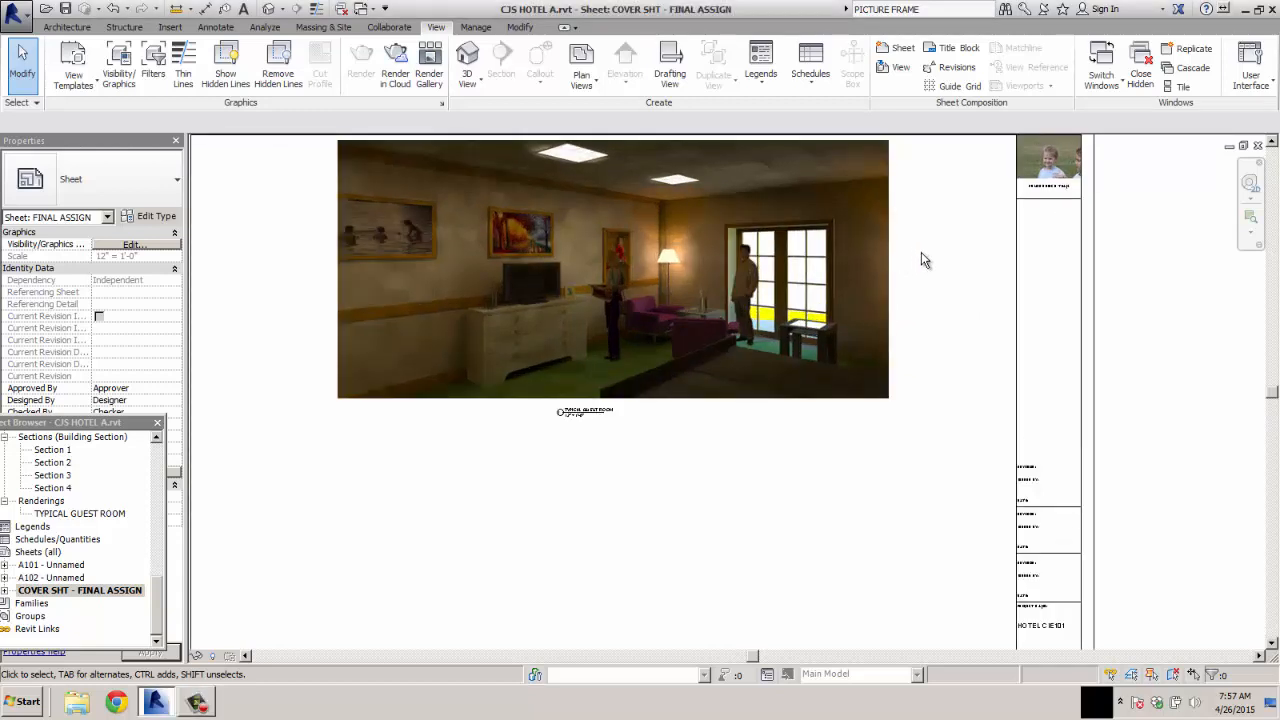
scroll(916, 223, "up", 3)
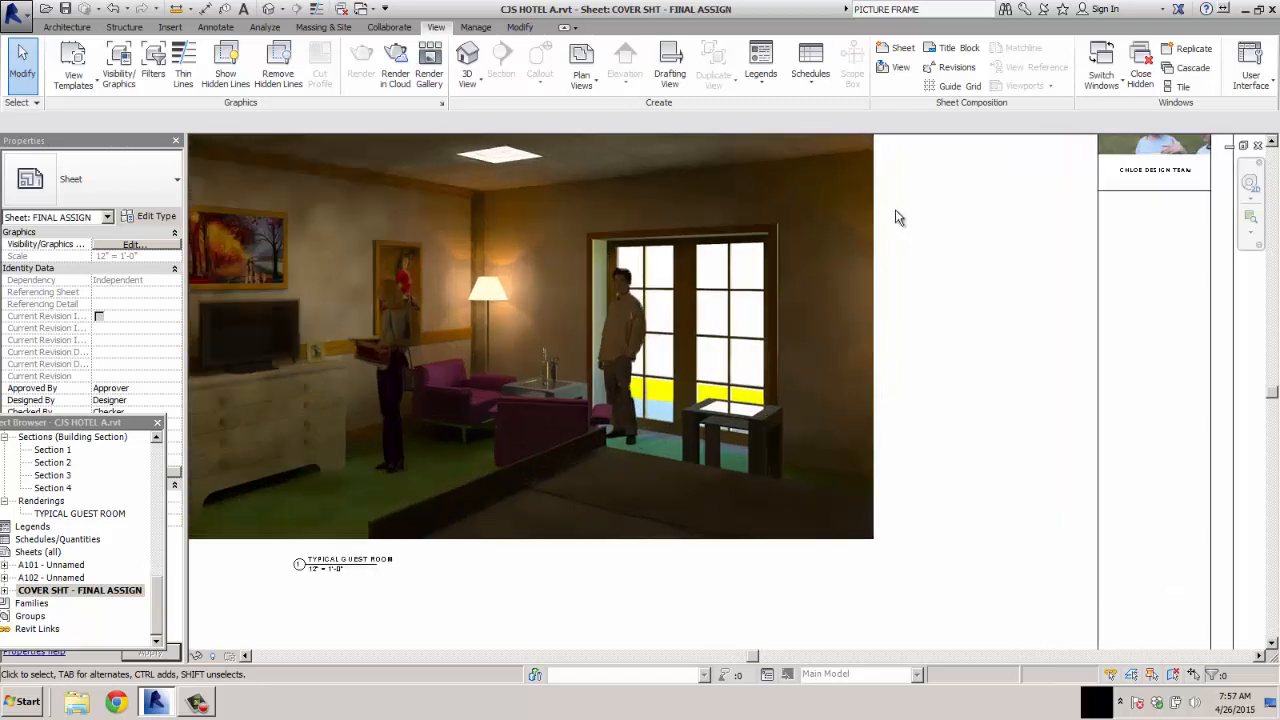
middle_click_drag(895, 209, 1210, 279)
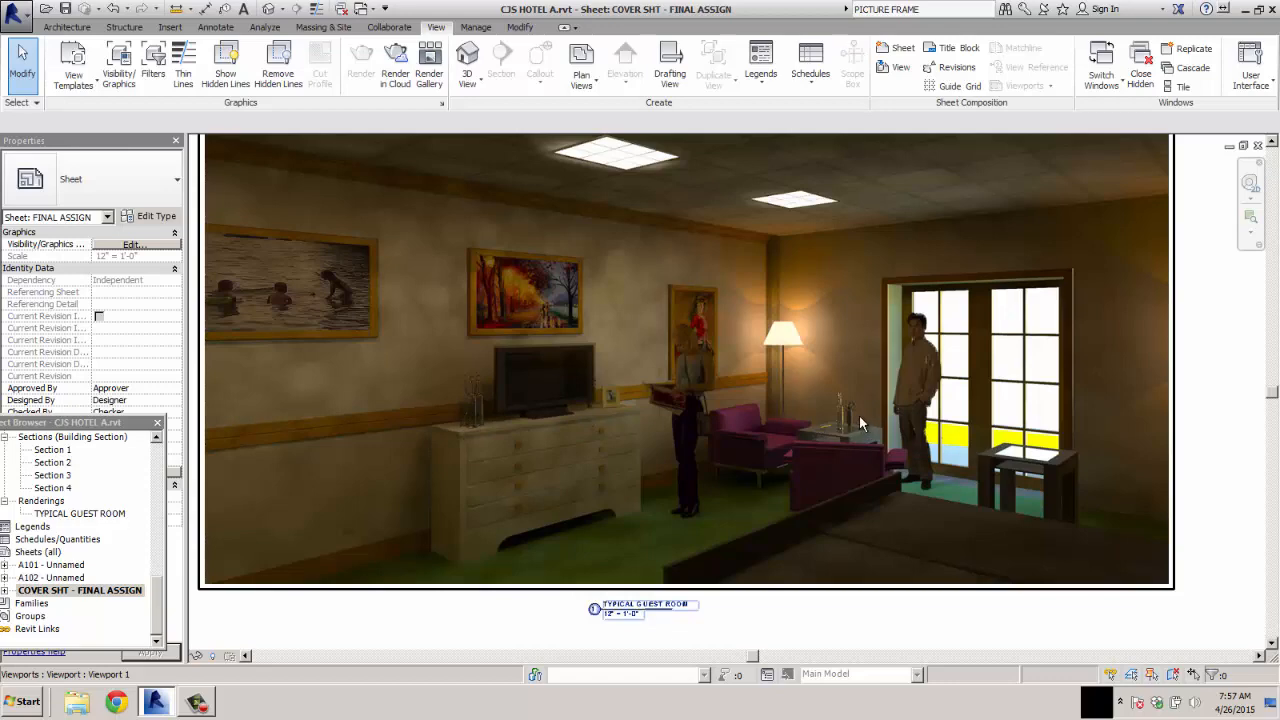
scroll(866, 421, "down", 1)
scroll(873, 427, "up", 5)
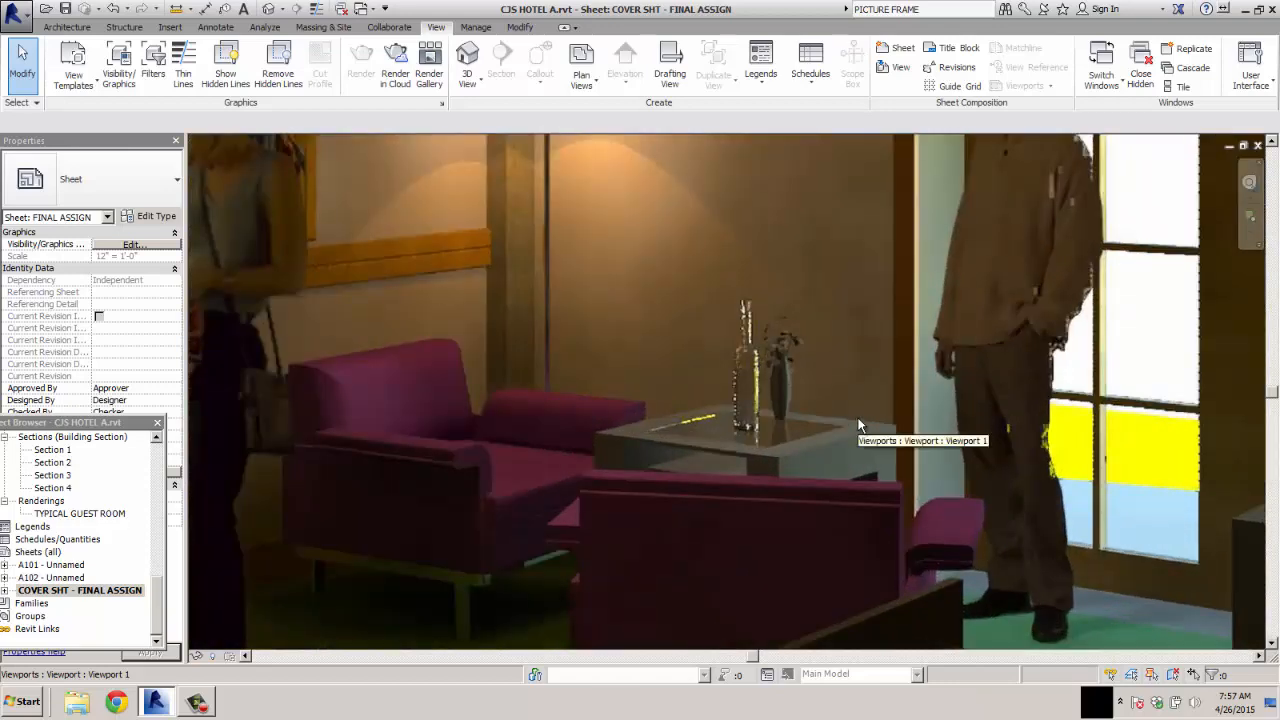
scroll(857, 425, "down", 3)
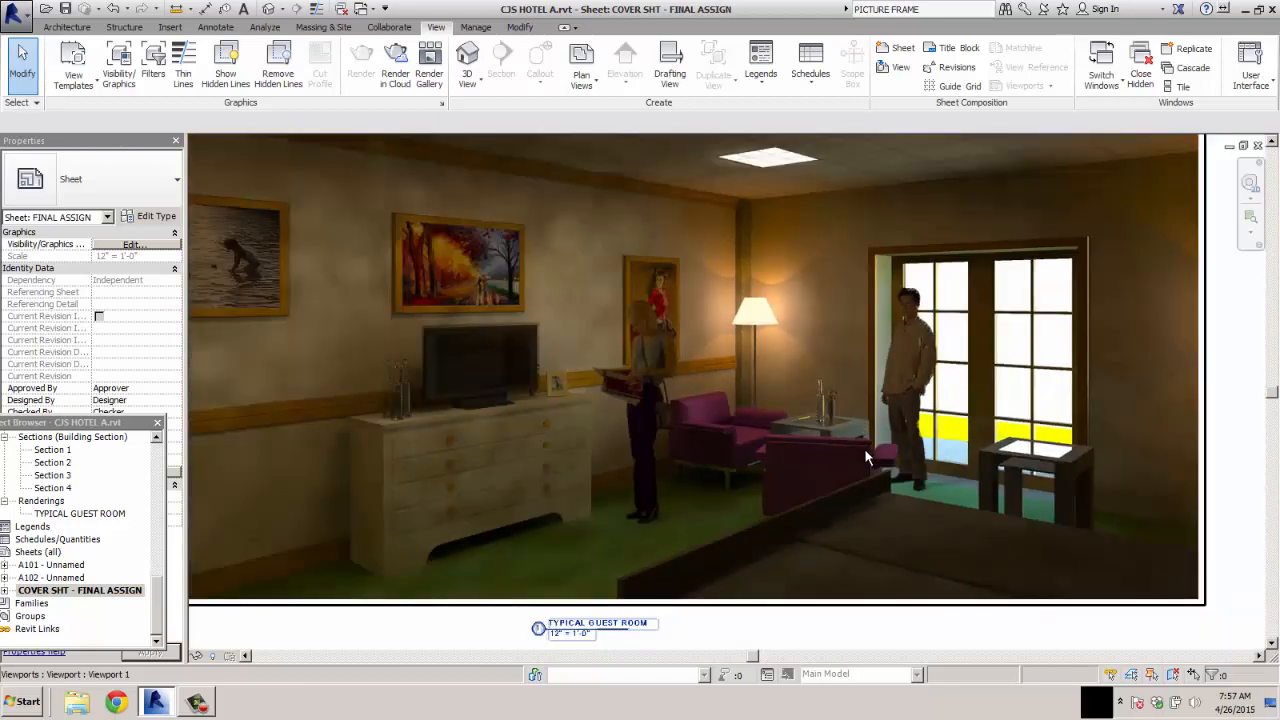
scroll(864, 448, "down", 1)
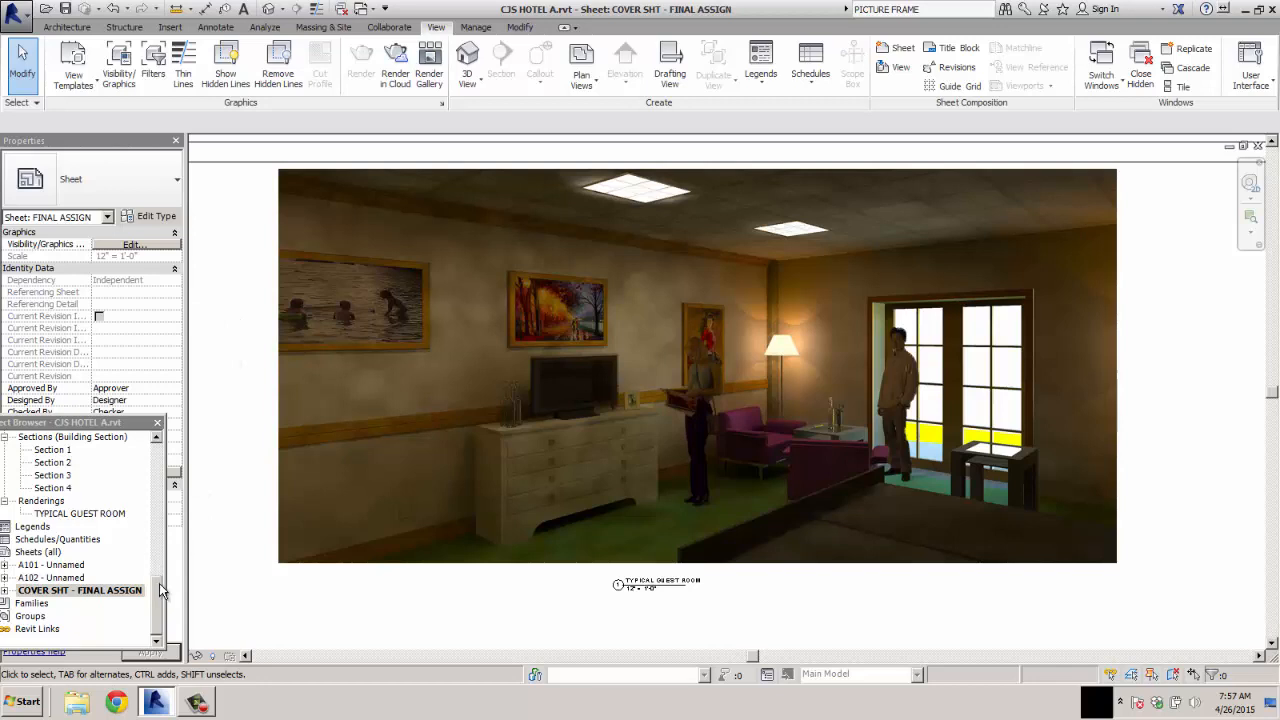
Open 3D View 1 and review its rendering settings and available lighting schemes, keeping Interior: Sun and Artificial.
left_click_drag(154, 587, 156, 528)
double_click(55, 513)
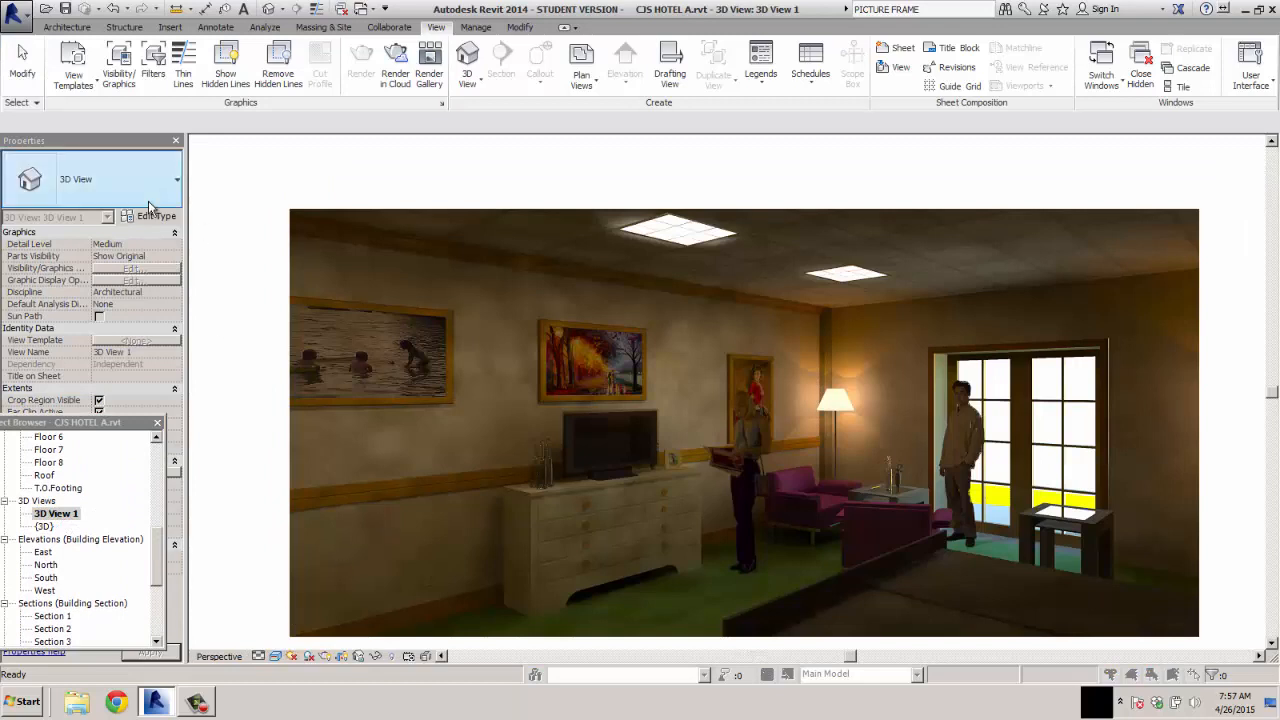
left_click(324, 657)
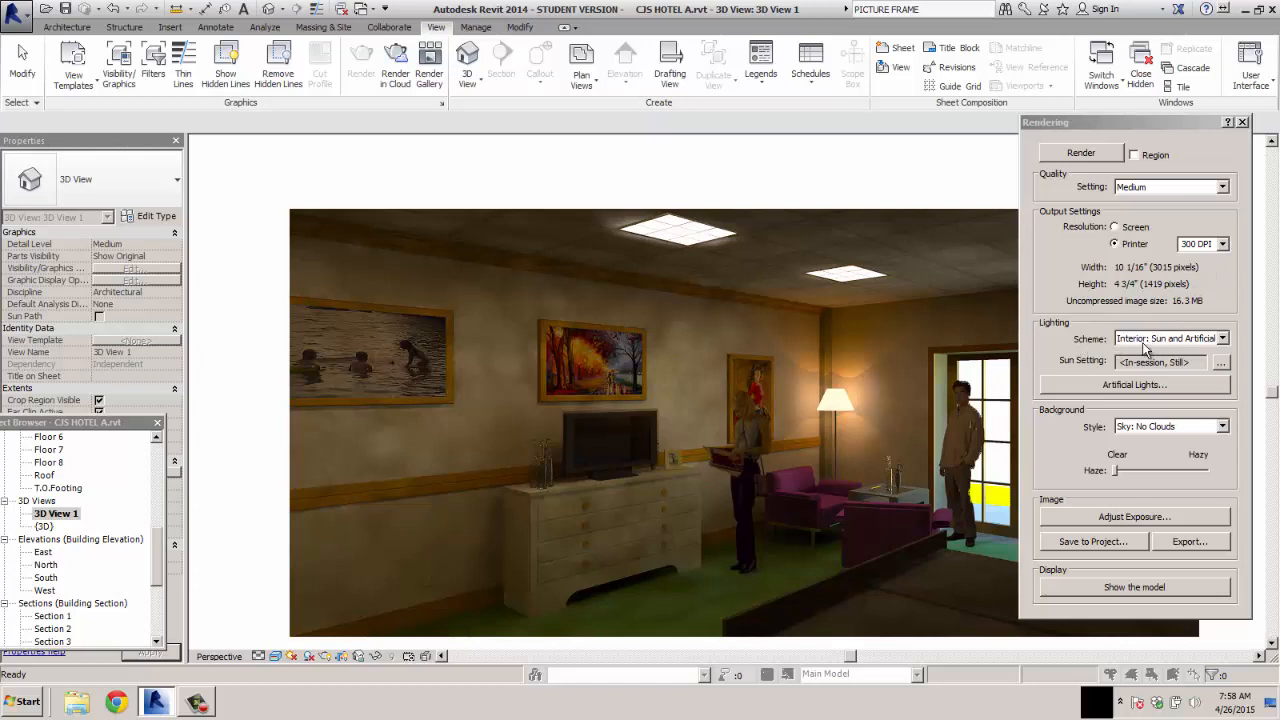
left_click(1222, 340)
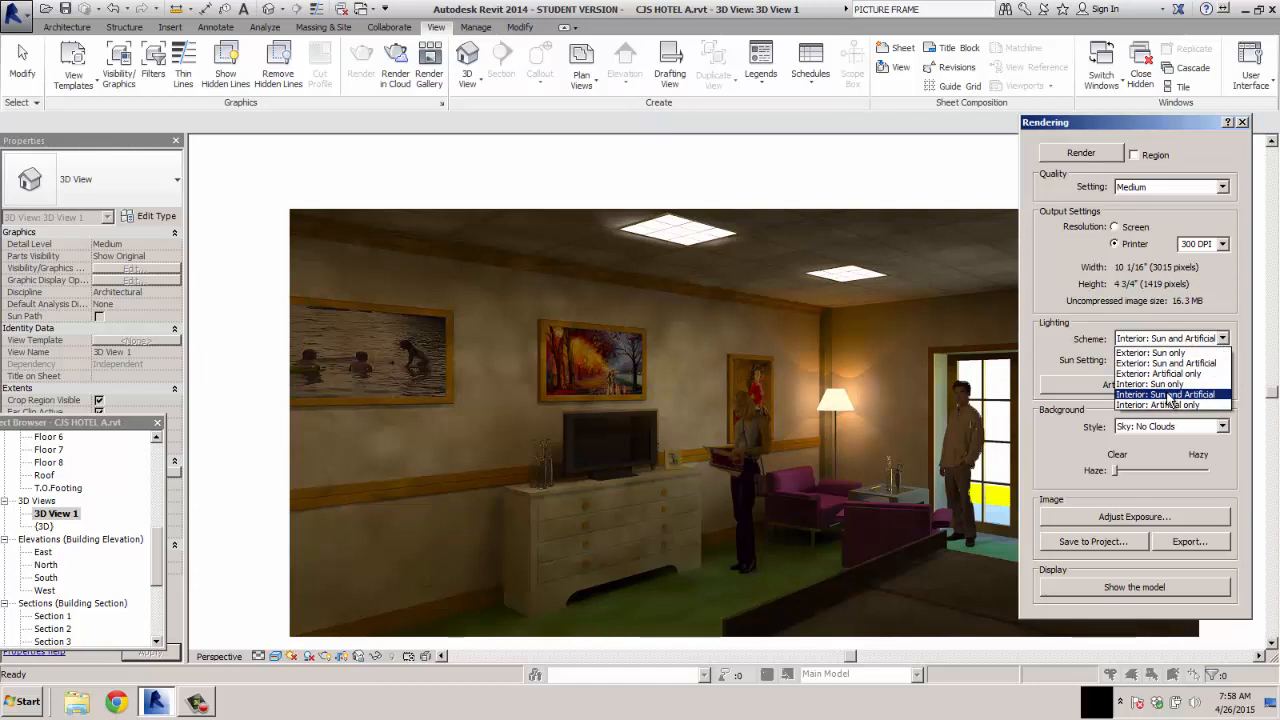
left_click(1083, 448)
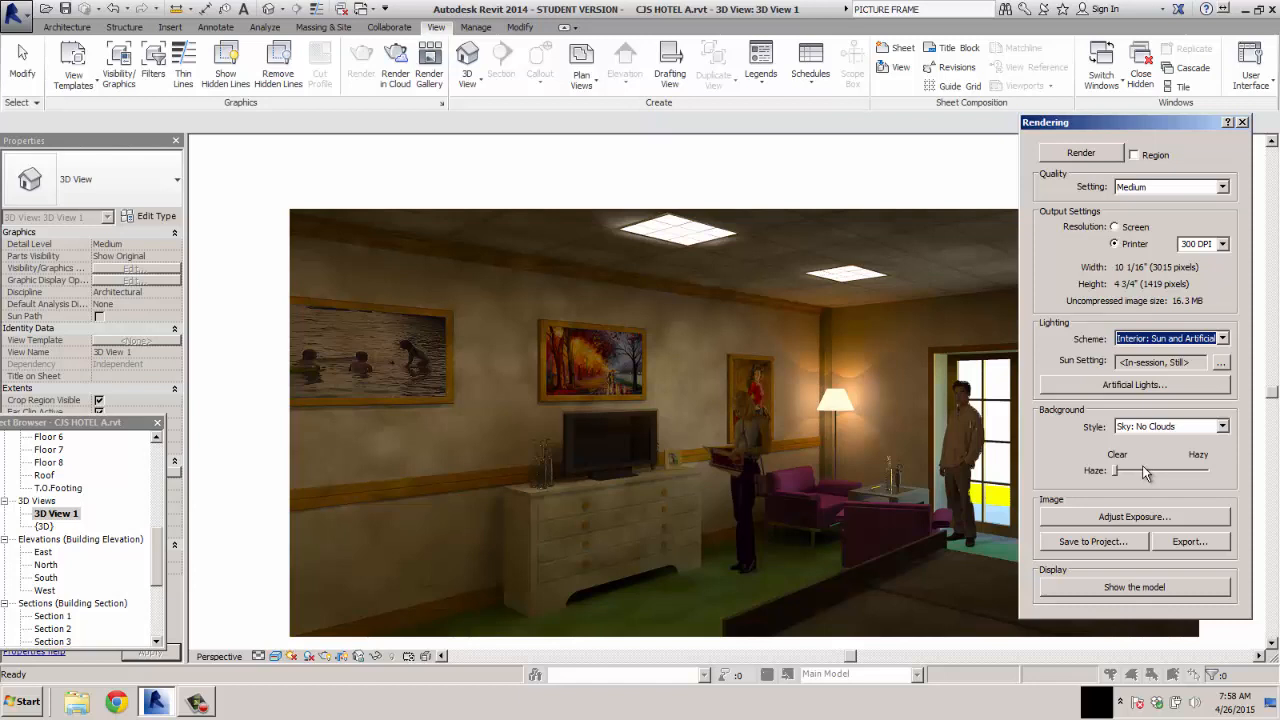
left_click(1244, 123)
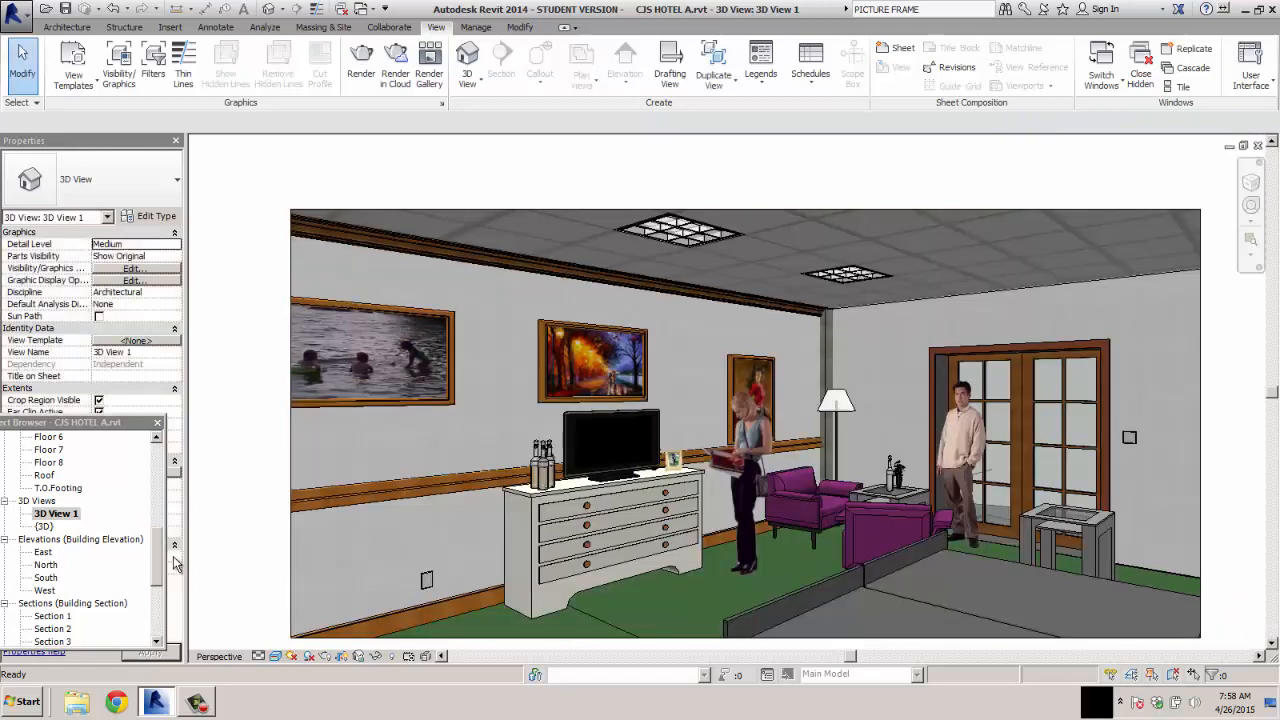
Save the project and place a perspective camera in the Site floor plan, southeast of the parking lot, aimed northwest across the hotel.
left_click_drag(158, 570, 162, 467)
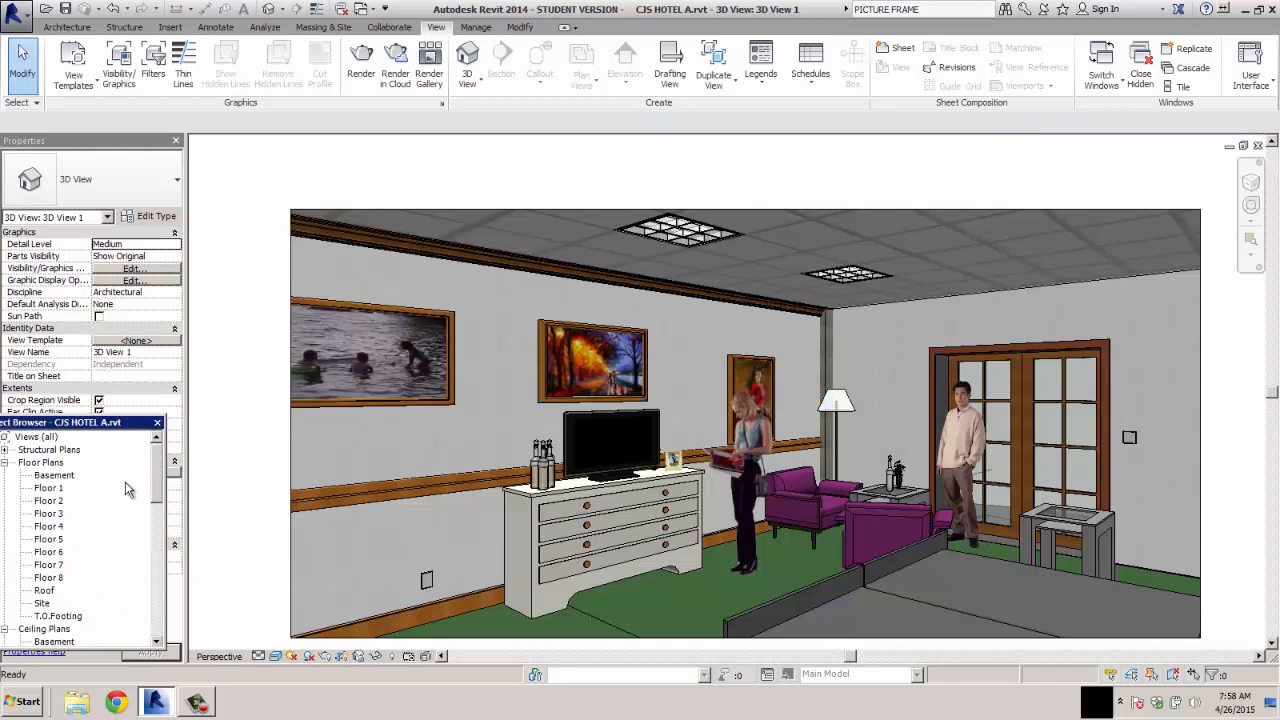
double_click(41, 604)
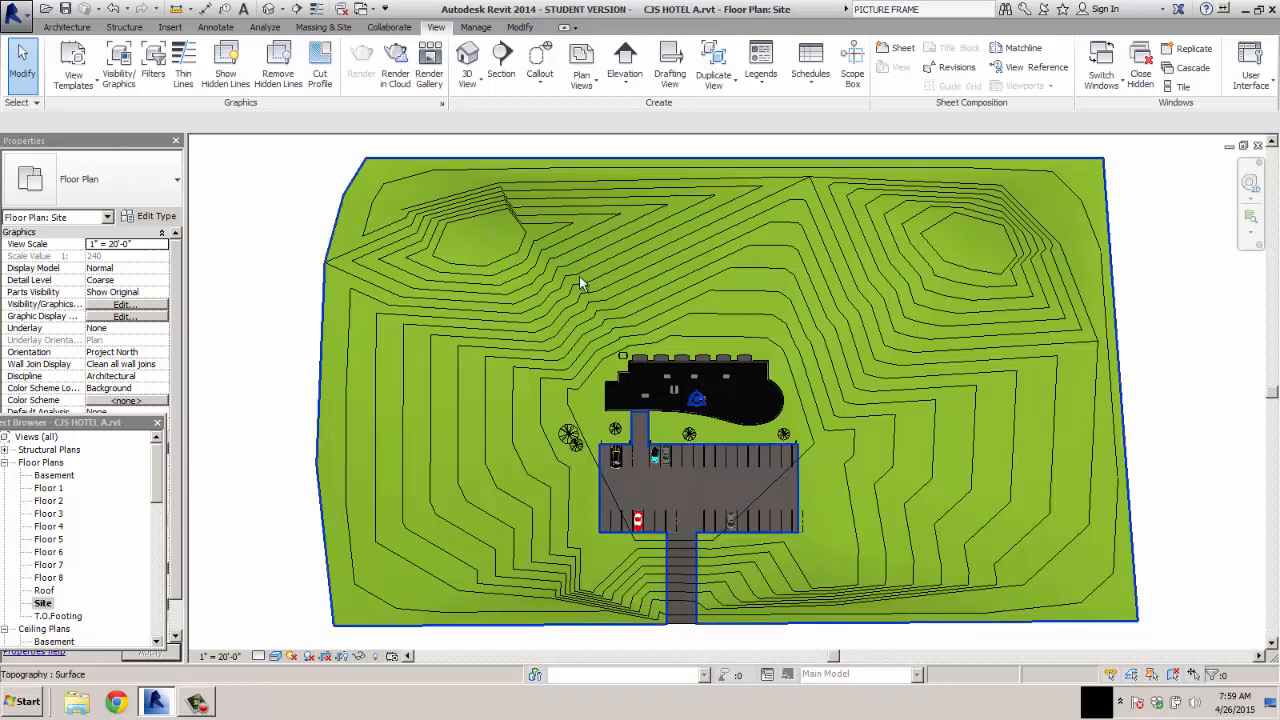
left_click(479, 84)
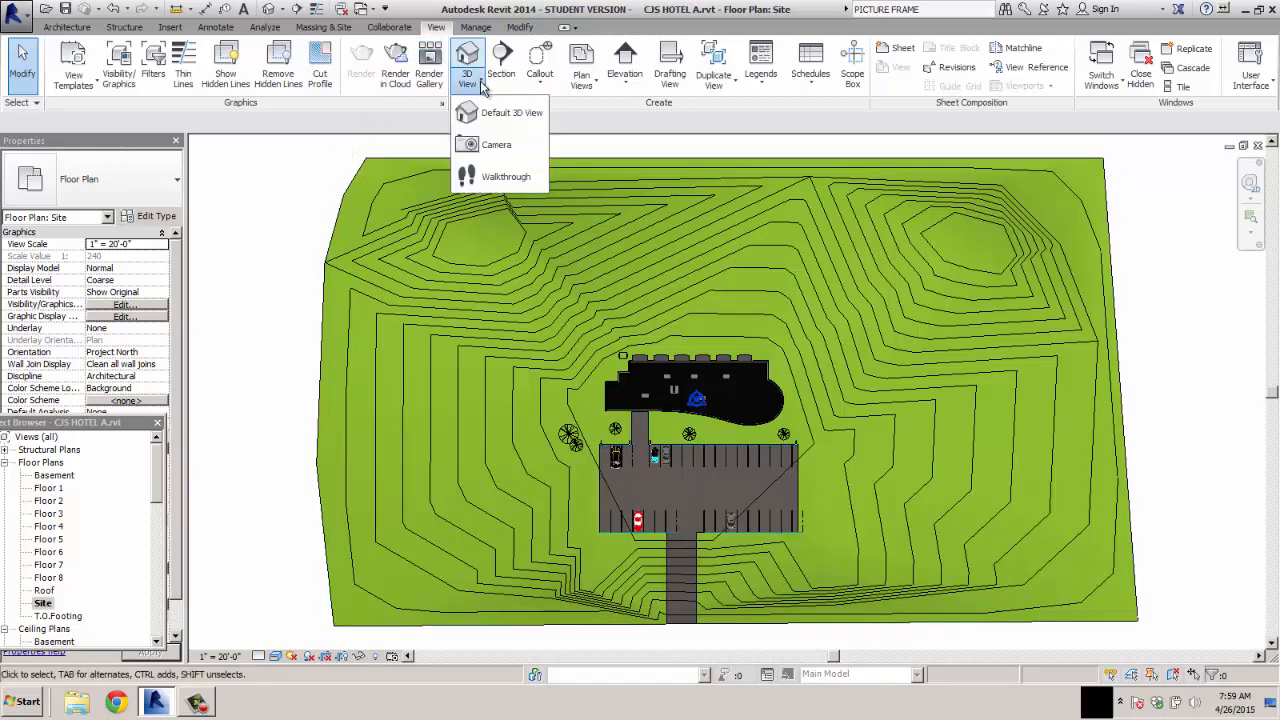
left_click(474, 148)
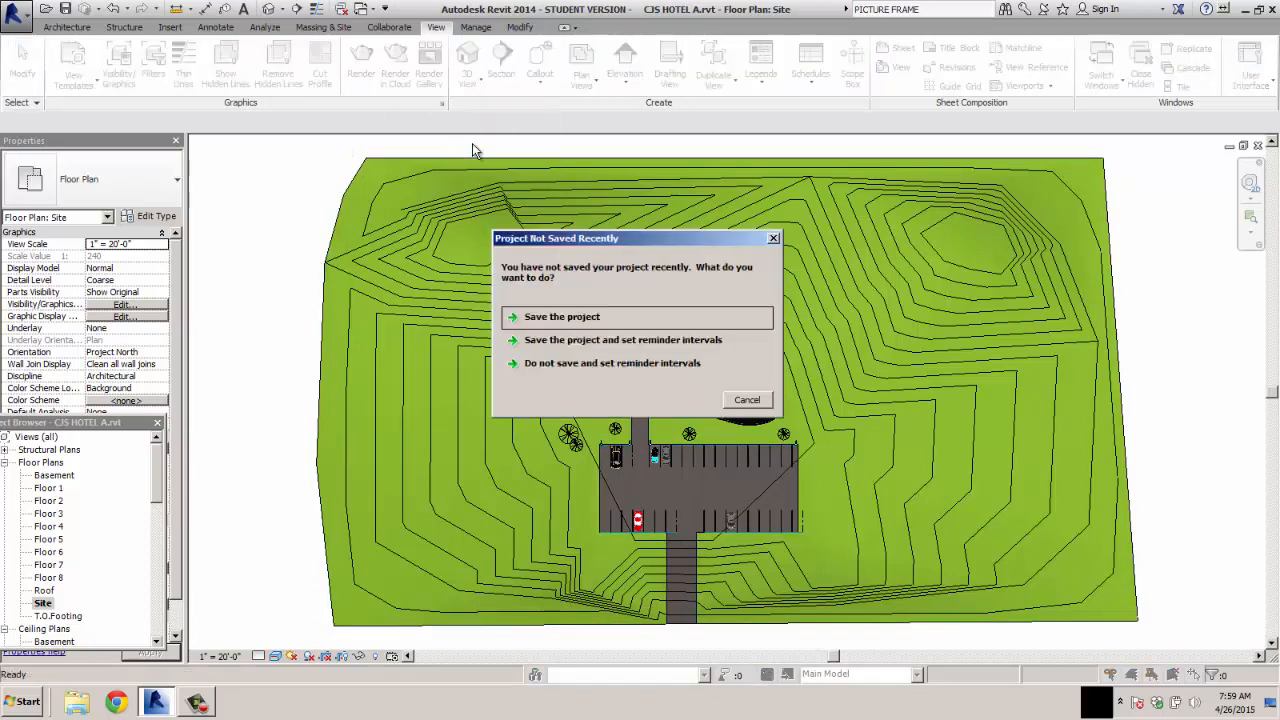
left_click(552, 317)
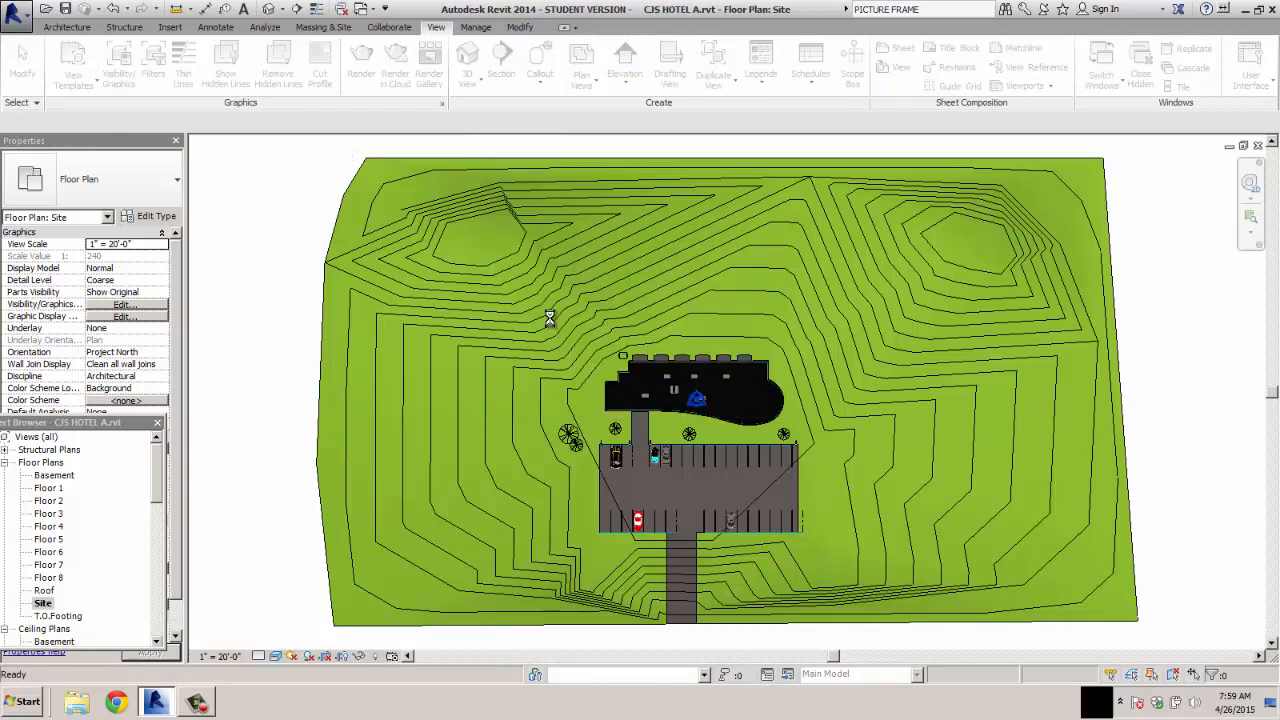
left_click(797, 588)
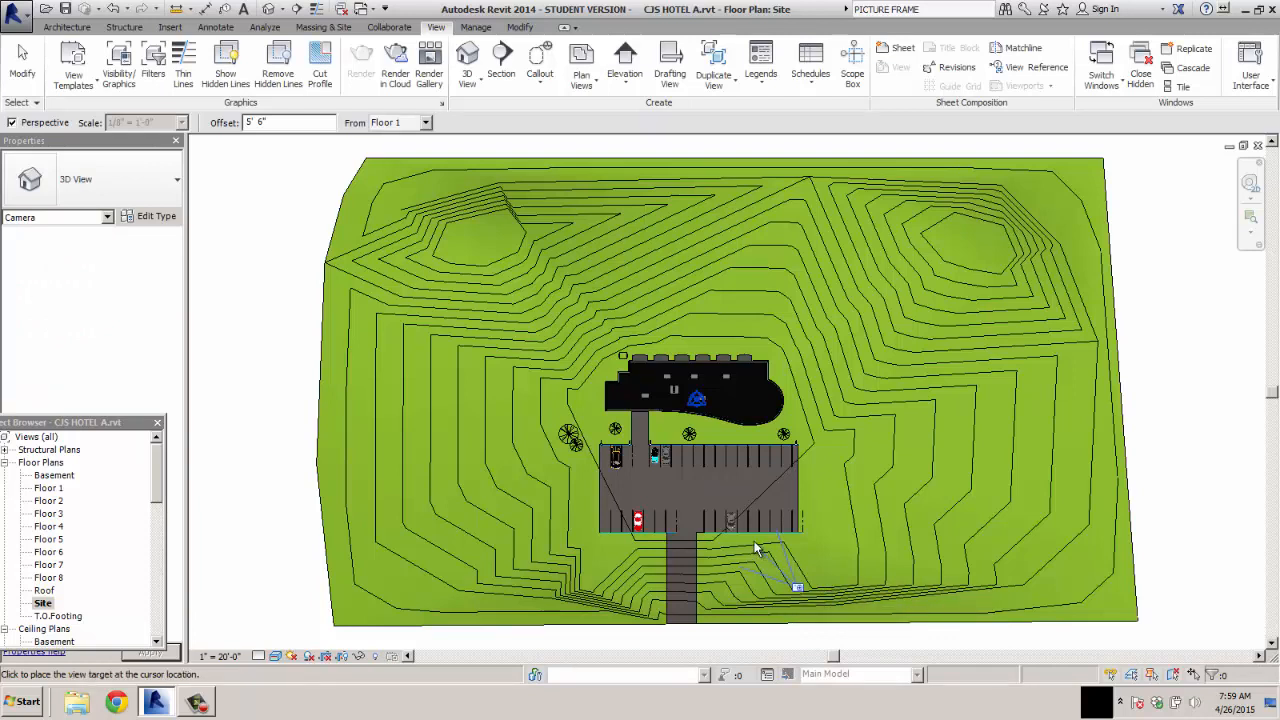
left_click(648, 341)
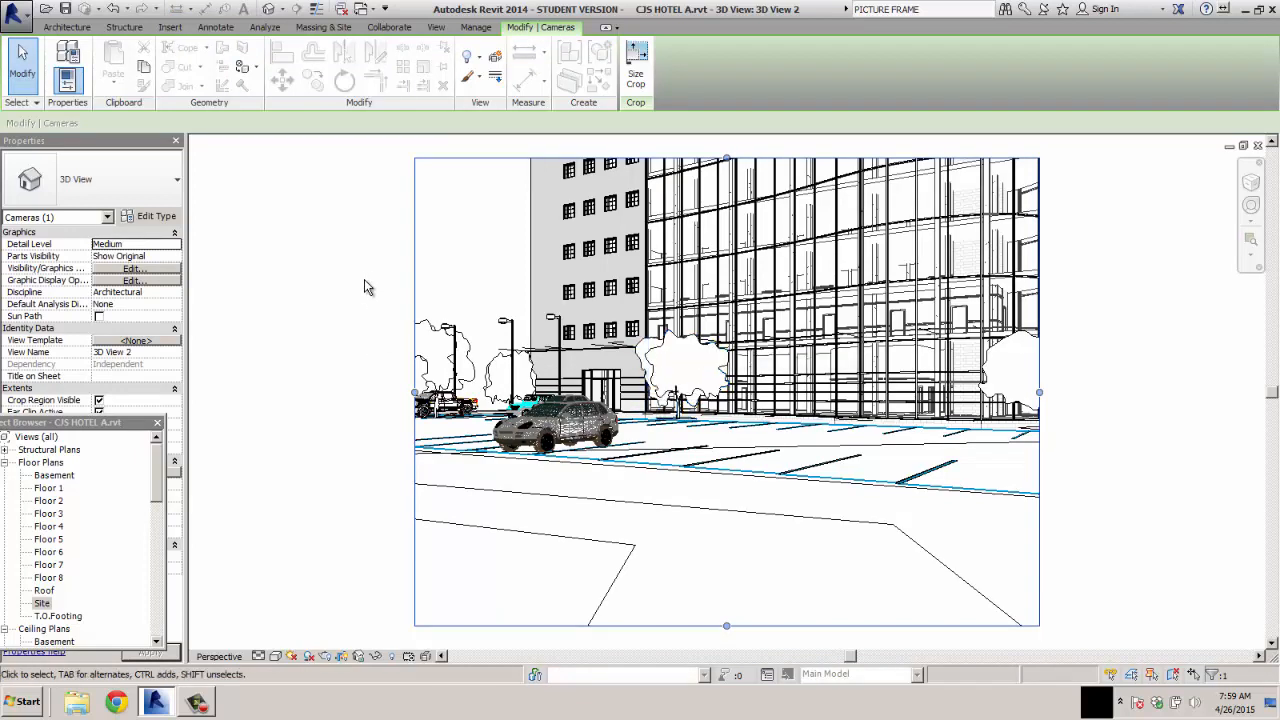
Extend the left, top and right edges of the new camera view's crop region to frame the whole hotel.
middle_click_drag(374, 277, 381, 344)
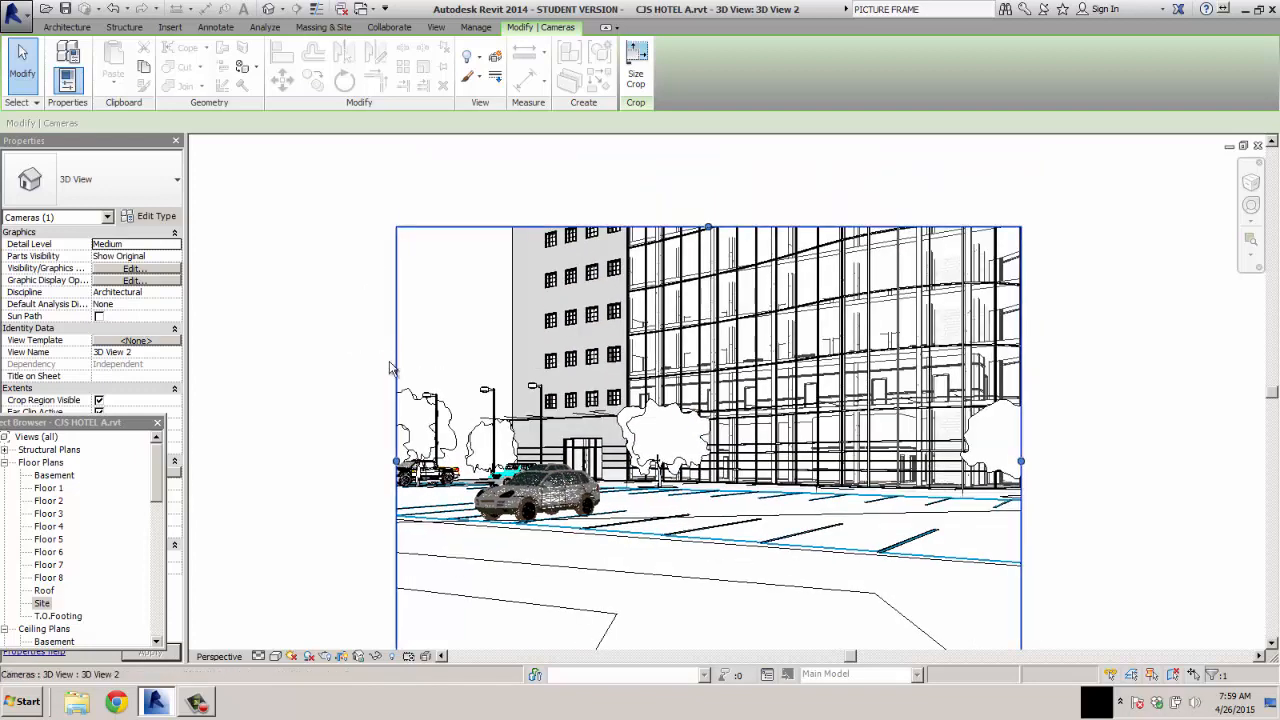
left_click_drag(396, 461, 351, 461)
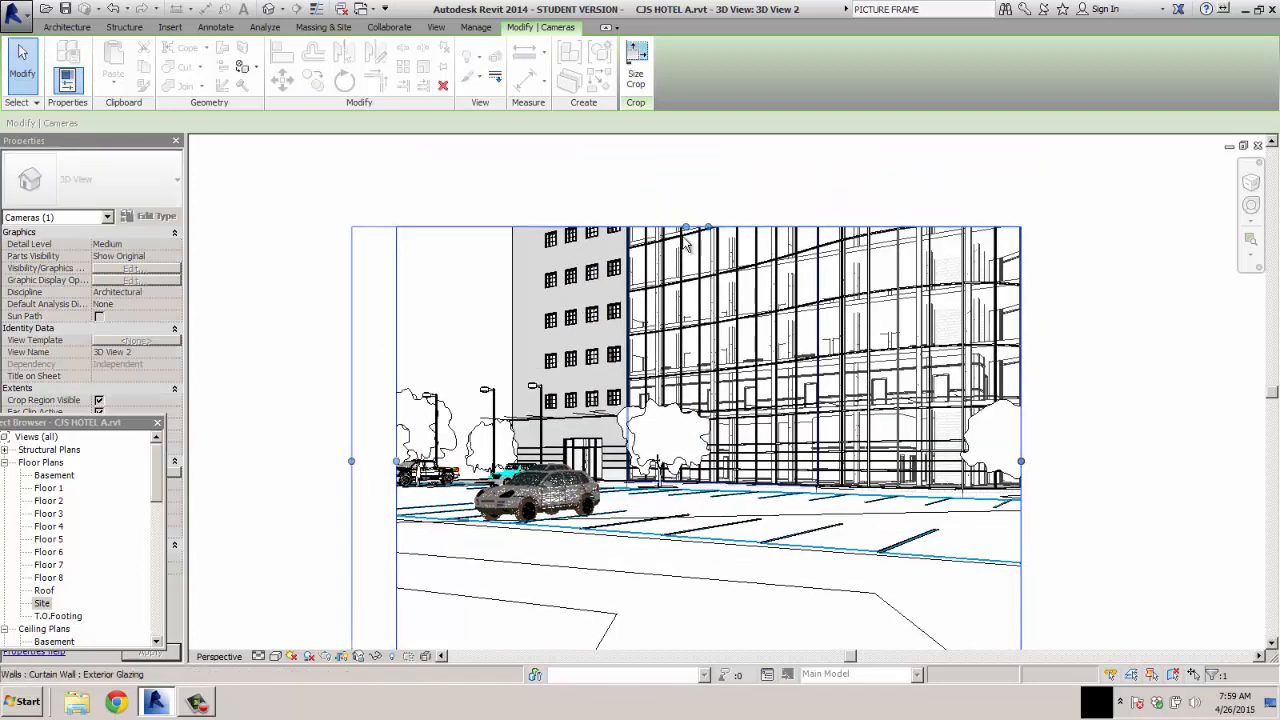
left_click_drag(686, 178, 686, 151)
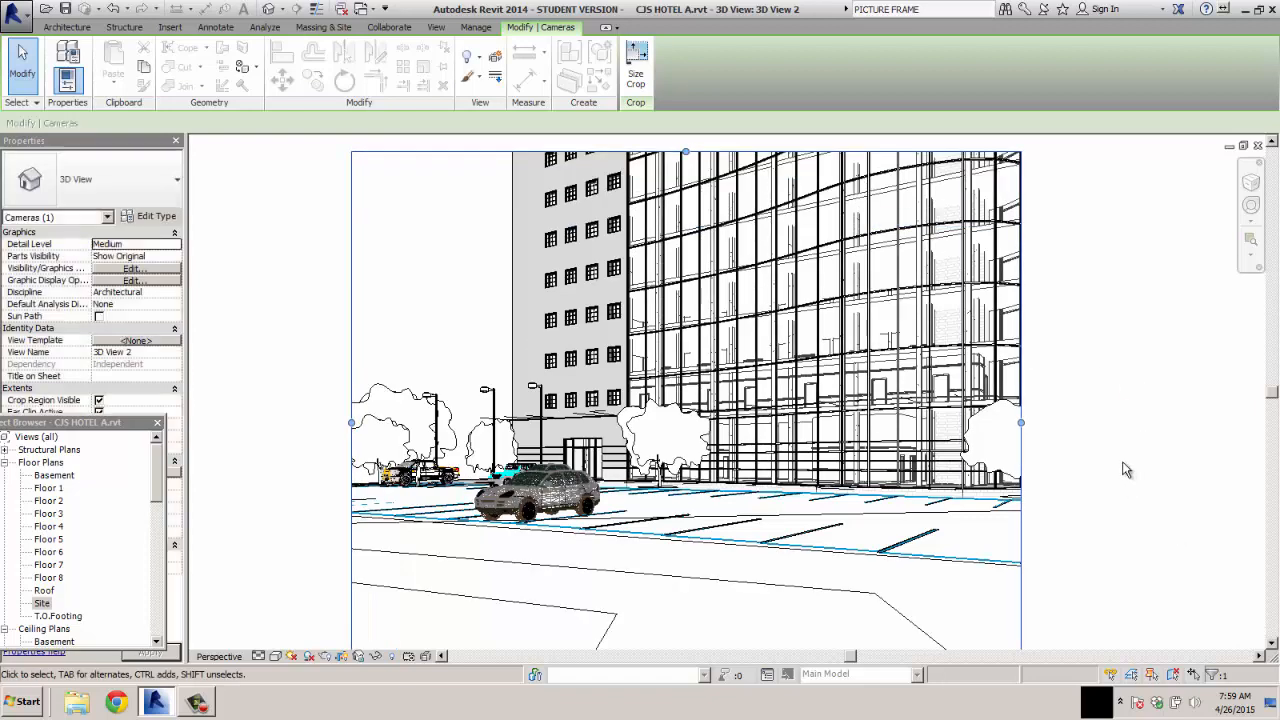
scroll(1123, 465, "down", 5)
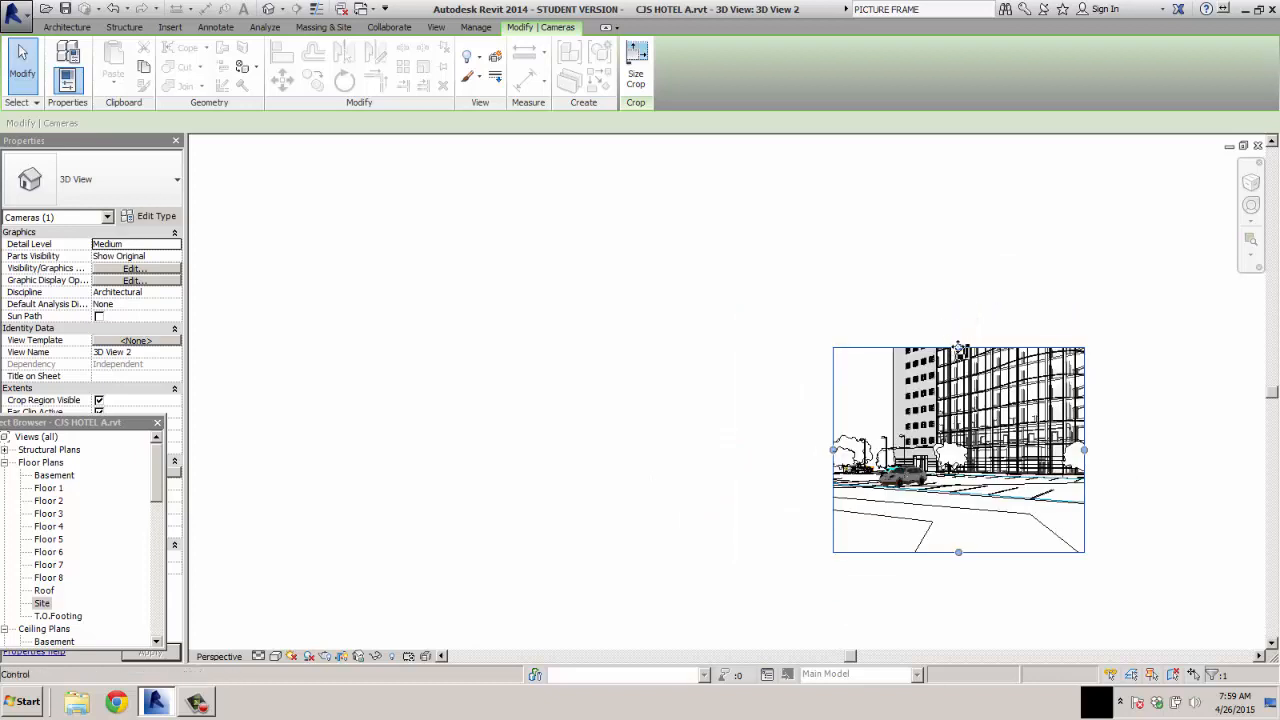
left_click_drag(958, 348, 959, 258)
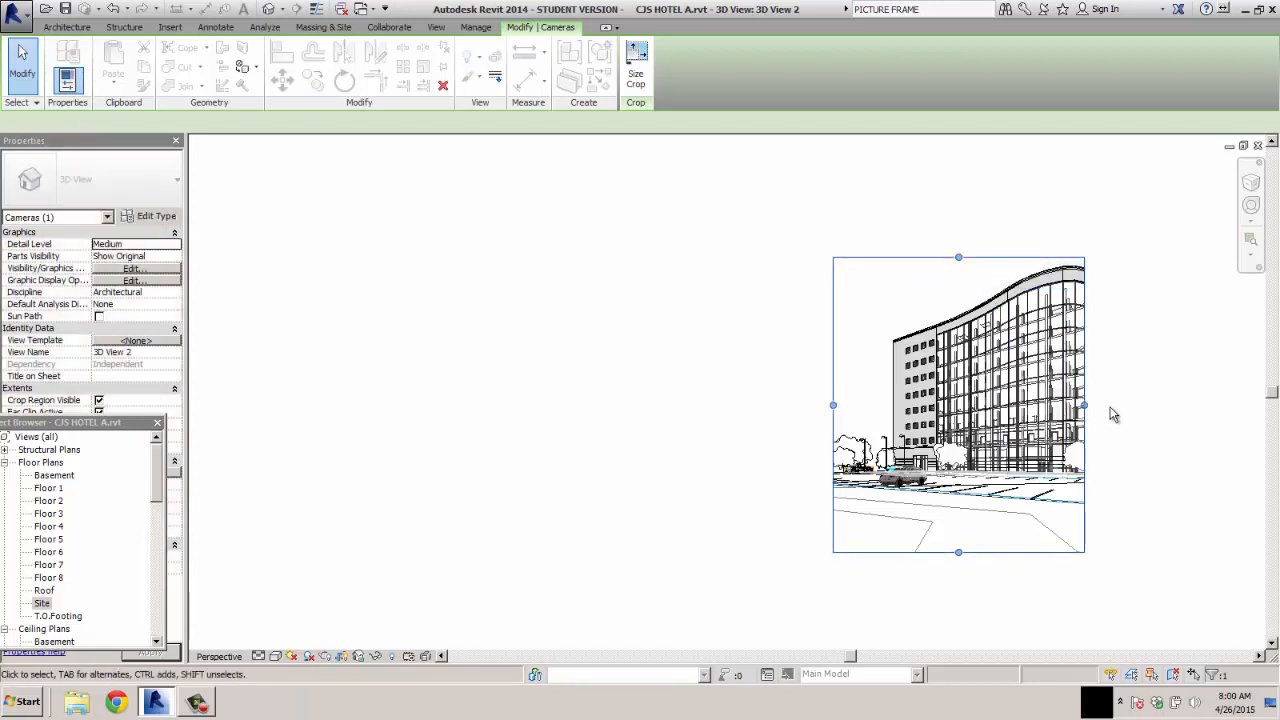
left_click_drag(1085, 406, 1143, 419)
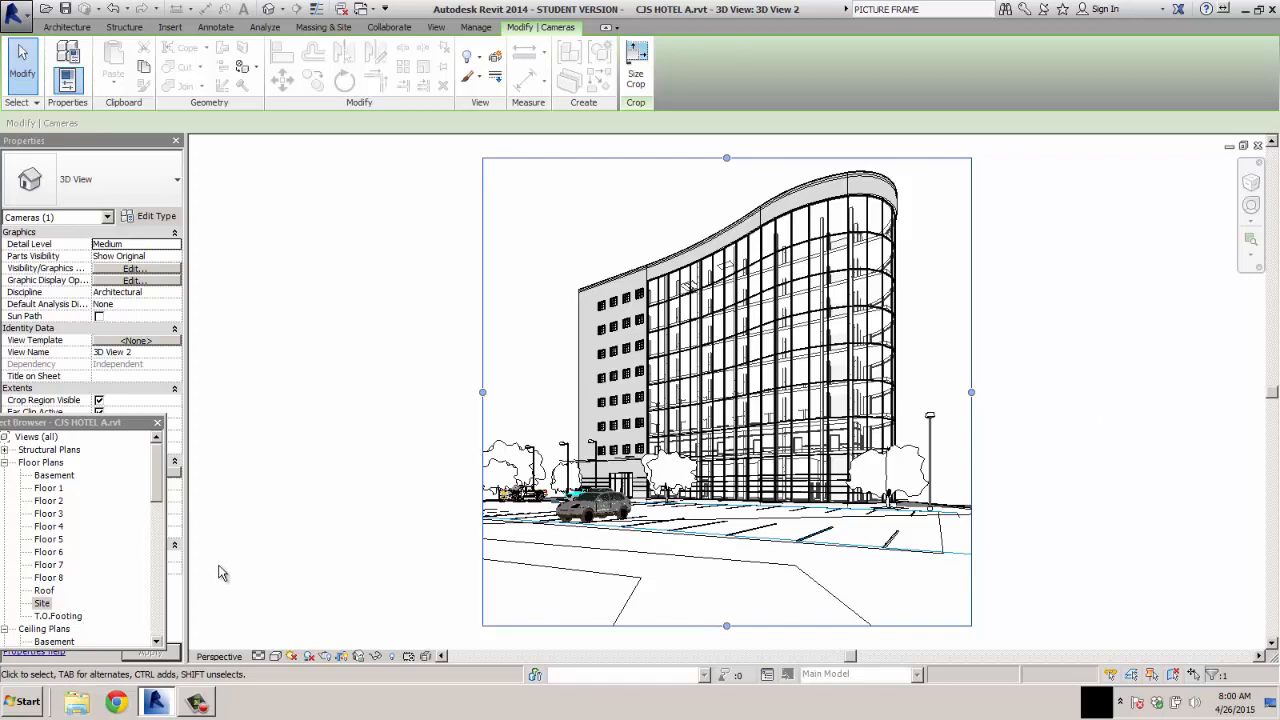
Reopen 3D View 1 and check its rendering dialog and the saved guest room rendering in the project's view list.
left_click_drag(157, 473, 156, 540)
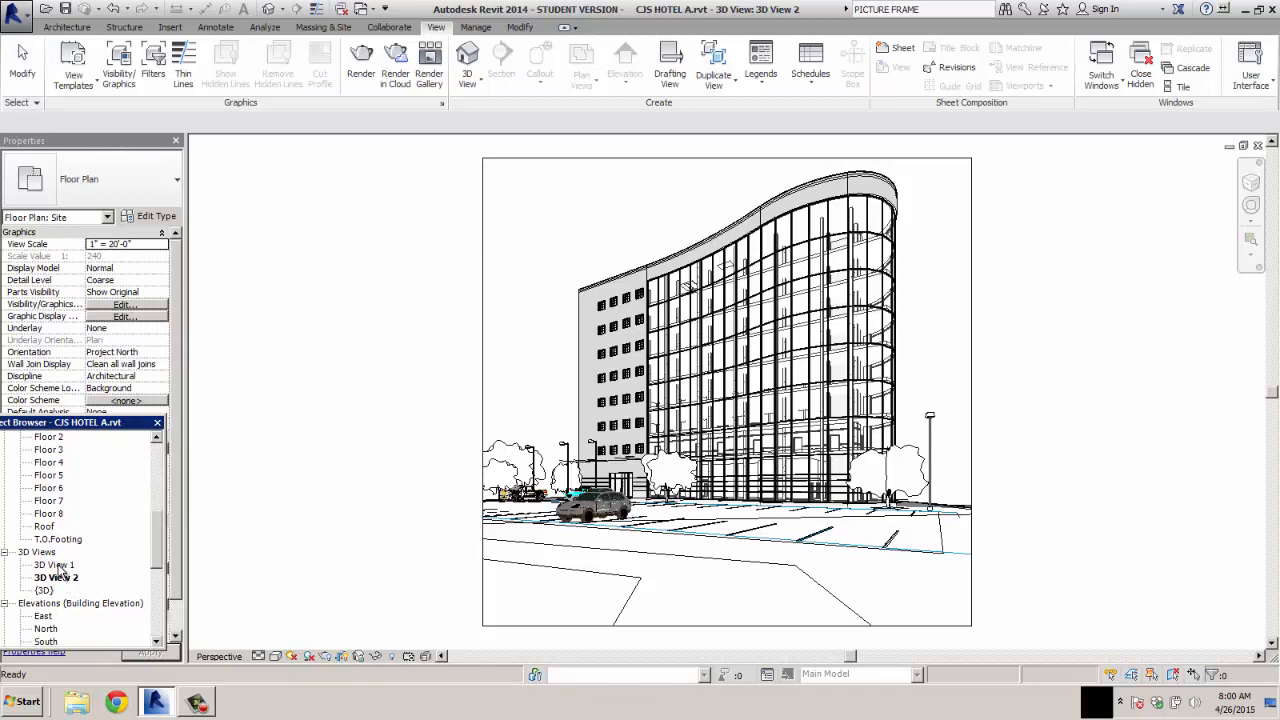
double_click(56, 565)
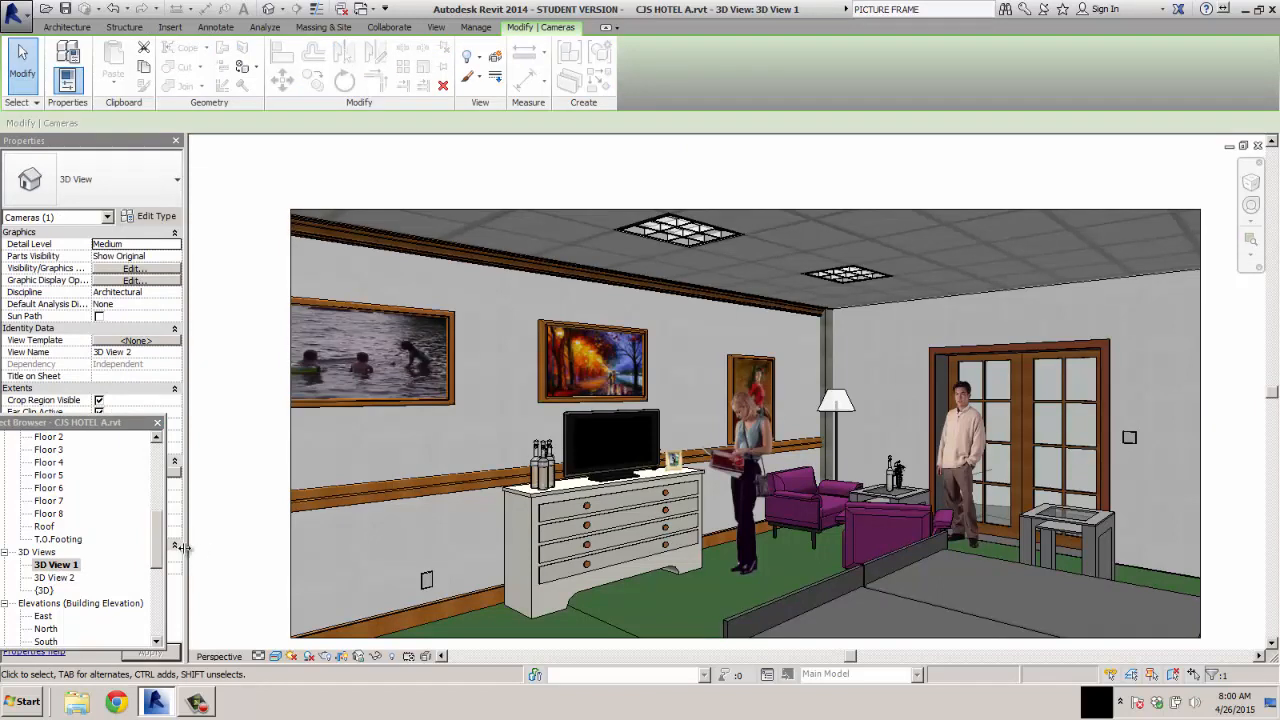
left_click_drag(154, 542, 156, 597)
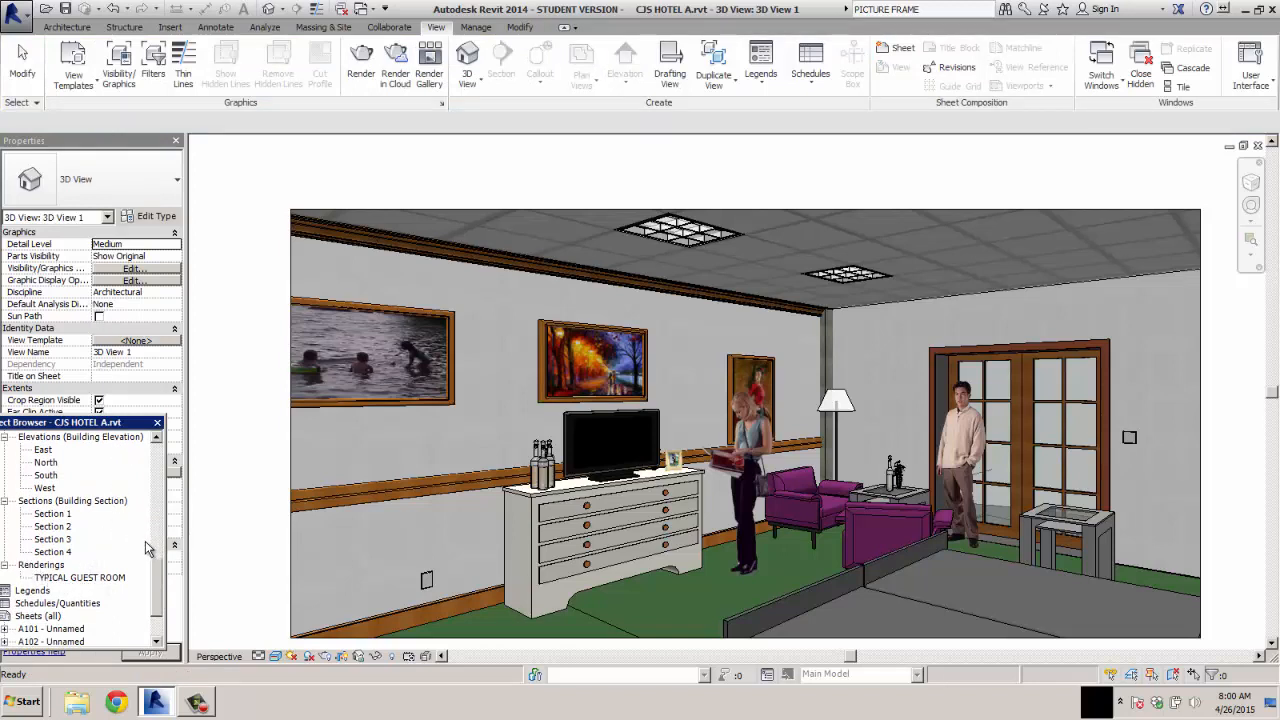
left_click(323, 657)
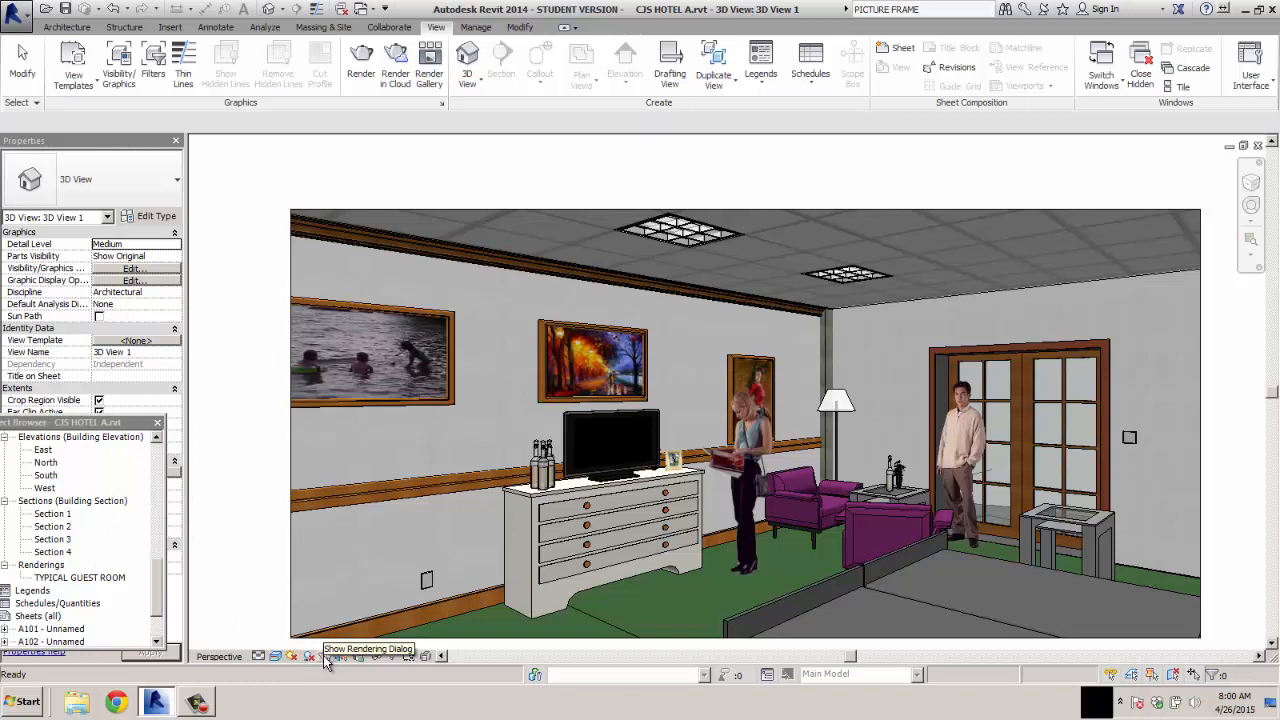
left_click(324, 659)
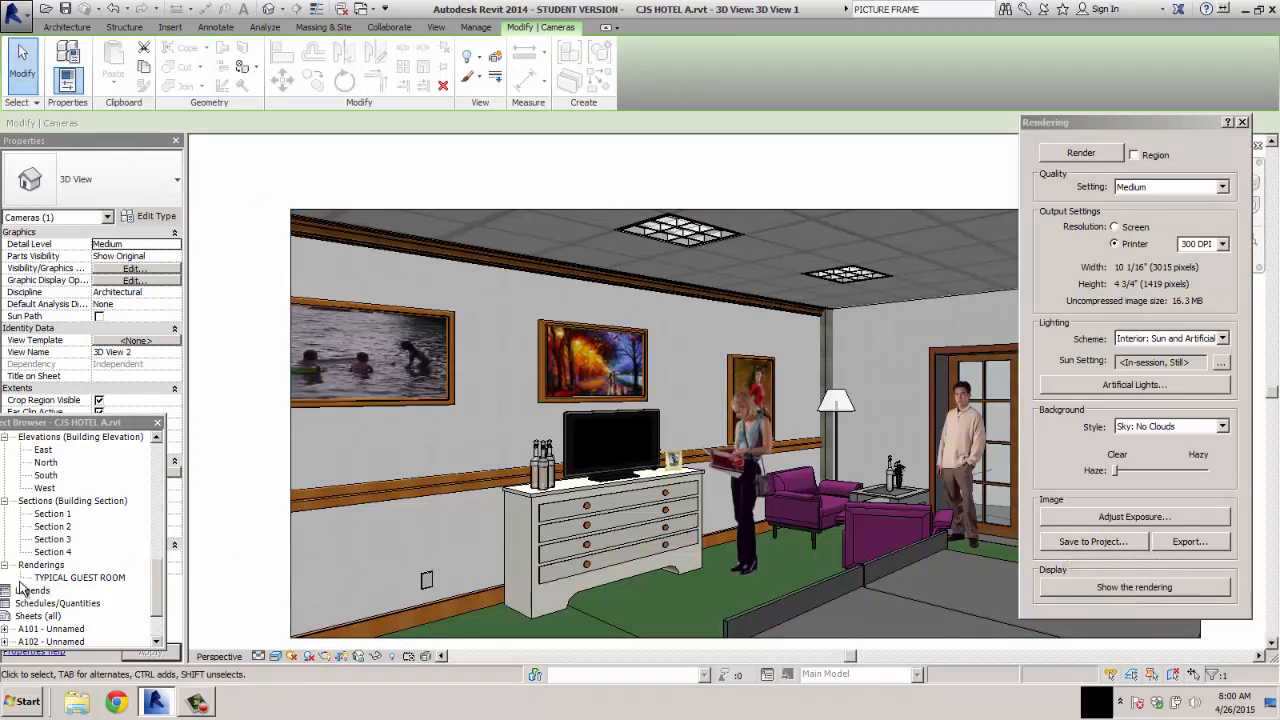
left_click(778, 428)
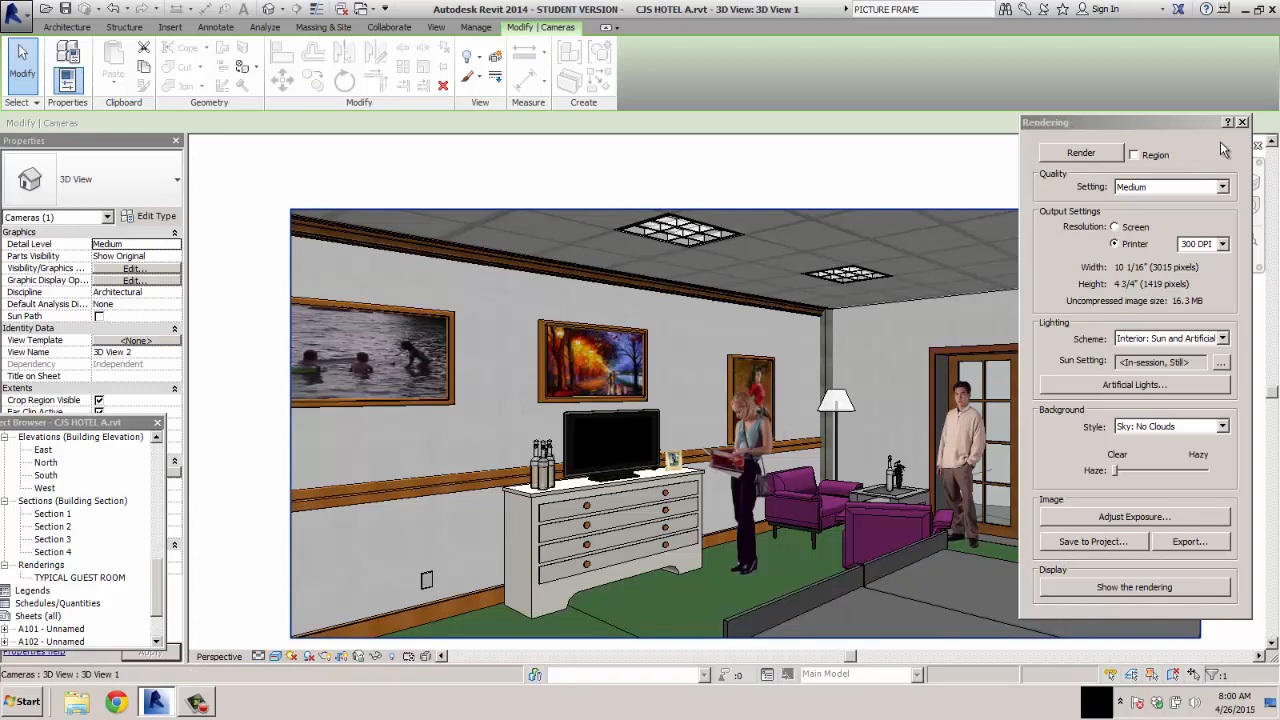
left_click(1243, 122)
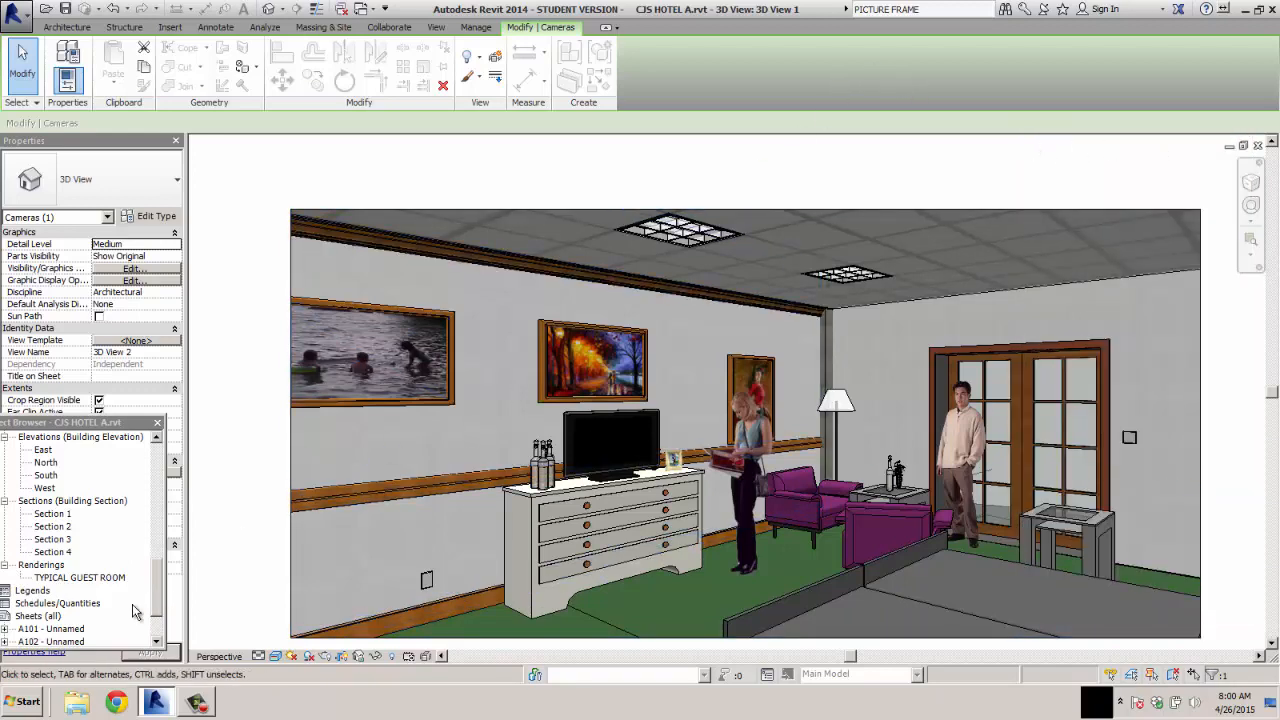
Return to the Site floor plan and show the full viewing cone of the exterior camera.
left_click_drag(154, 580, 157, 533)
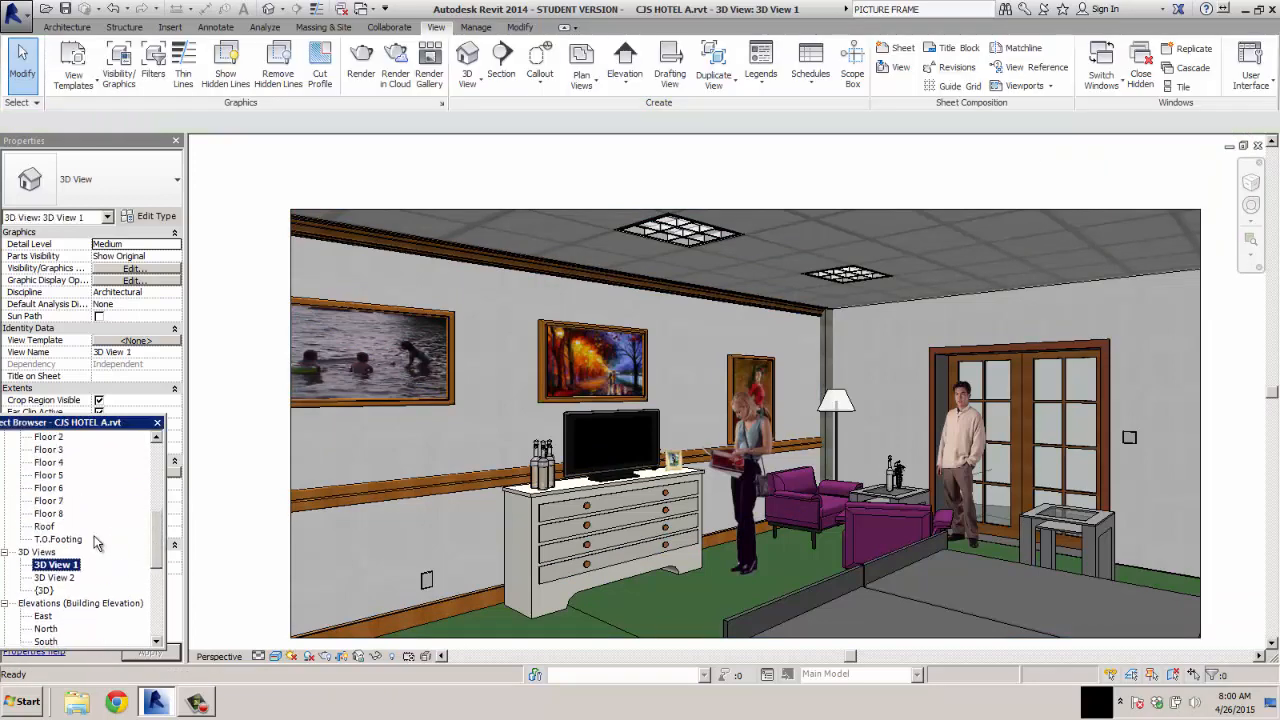
scroll(160, 565, "up", 3)
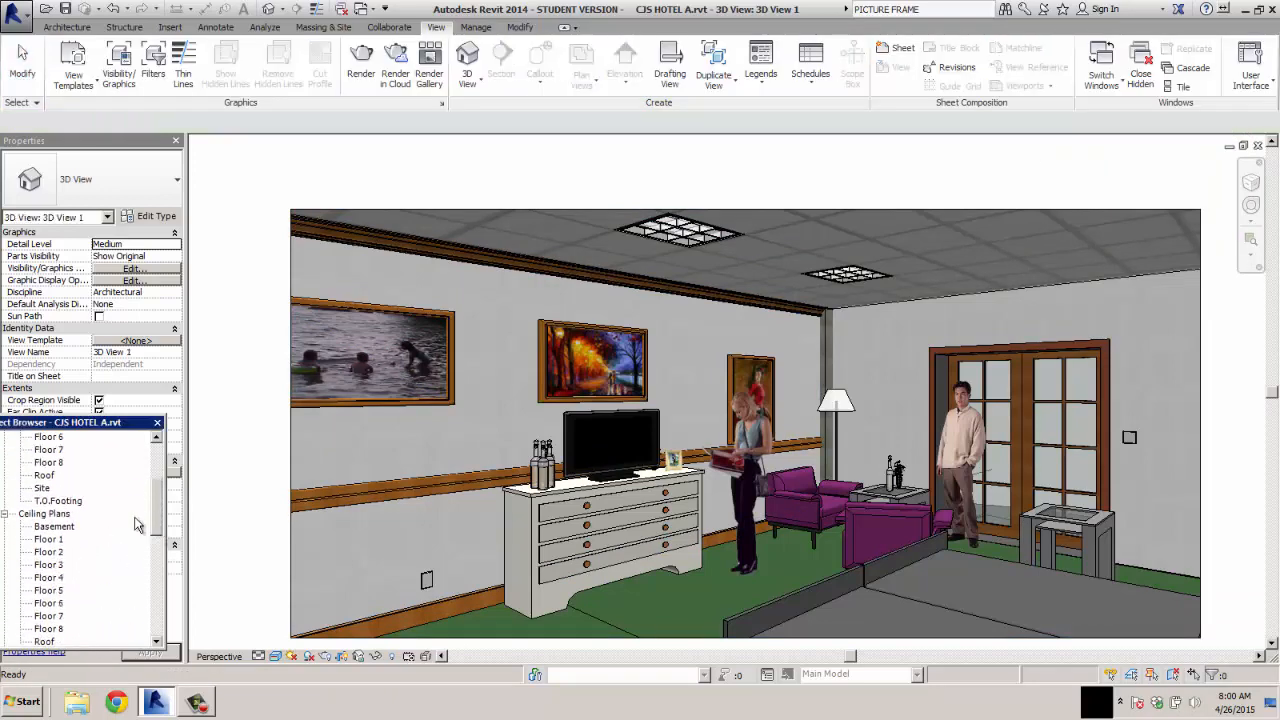
double_click(42, 488)
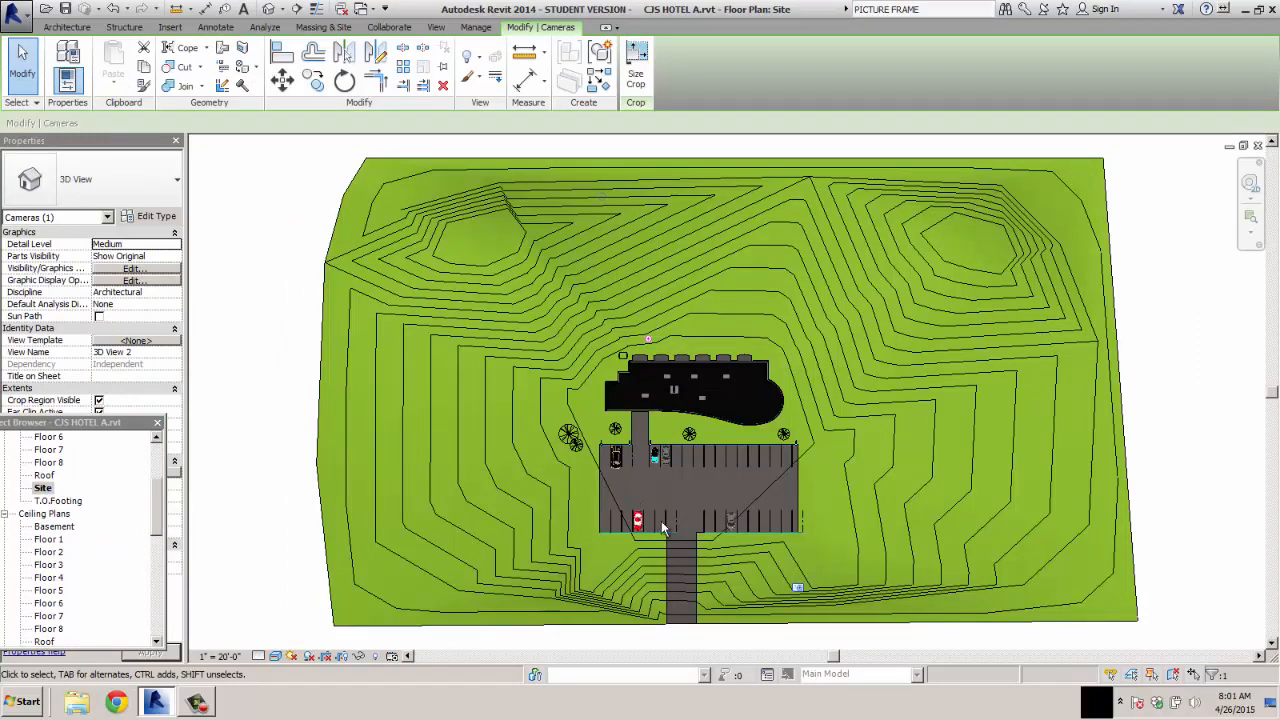
scroll(662, 519, "down", 2)
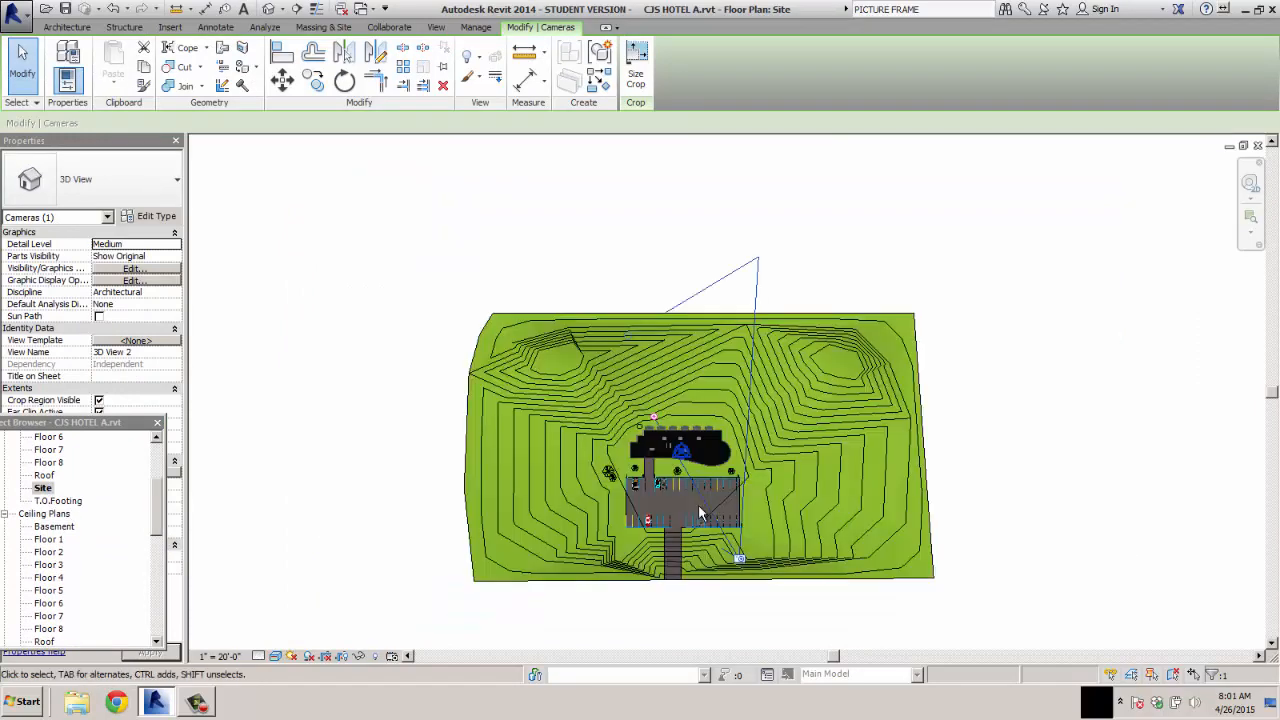
Move the red Chevrolet Camaro from the parking lot's south row to an empty space in its north row, near the hotel's rounded end.
scroll(697, 506, "up", 2)
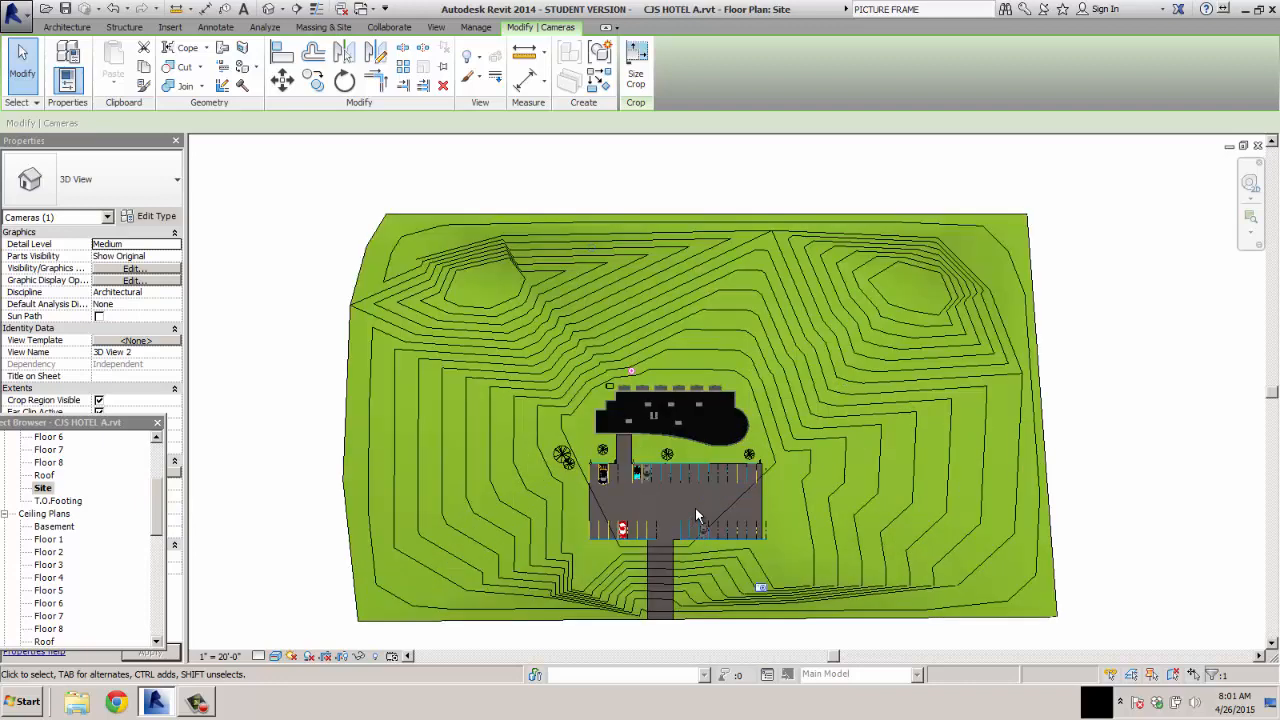
scroll(696, 510, "up", 3)
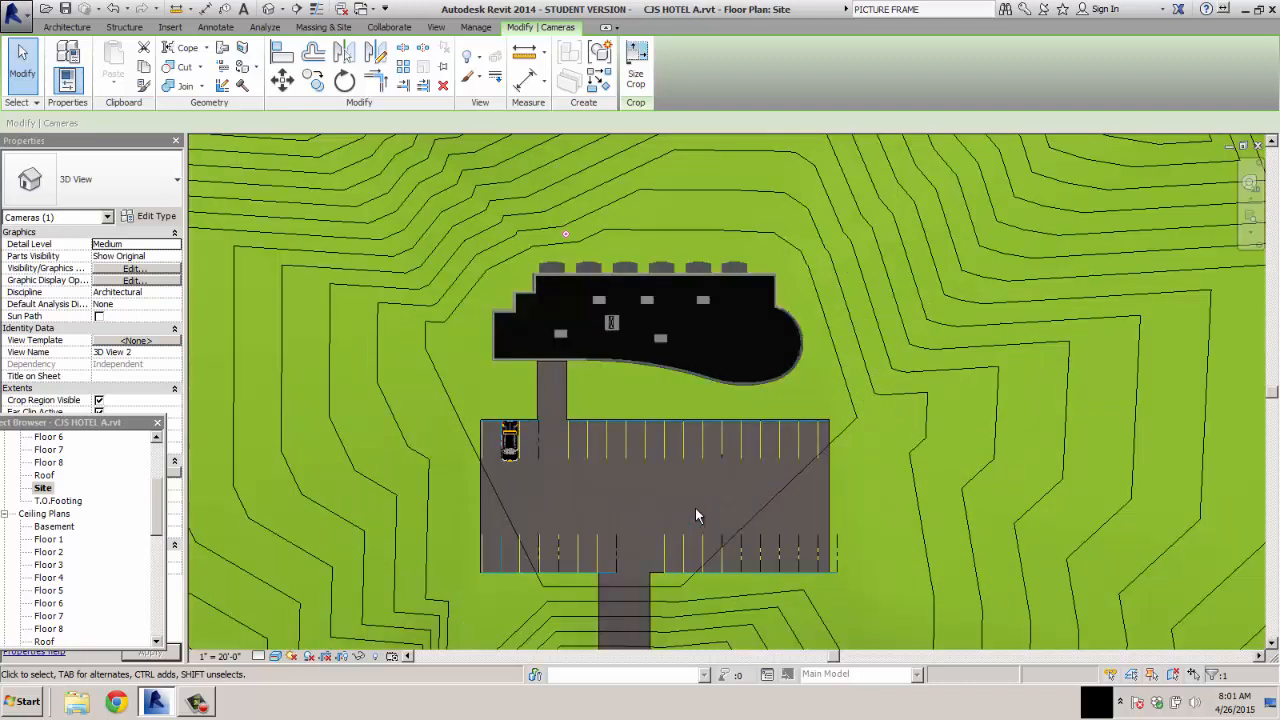
scroll(696, 510, "up", 2)
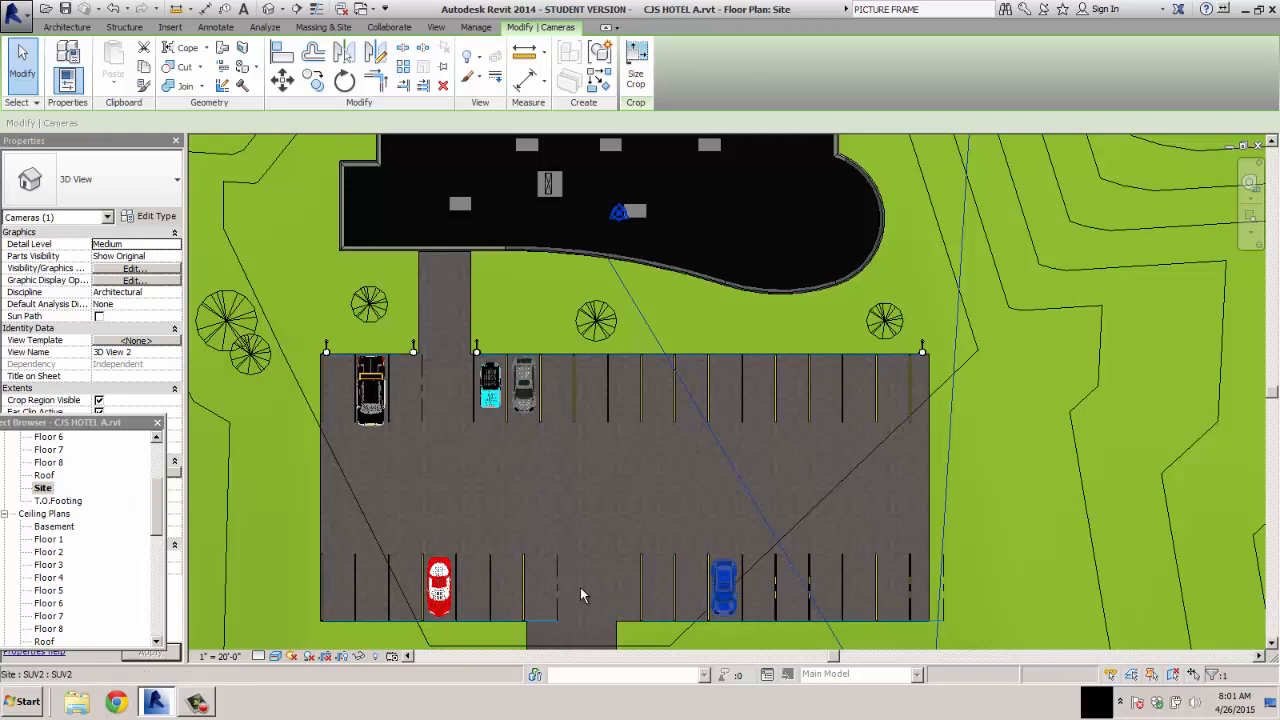
left_click(432, 597)
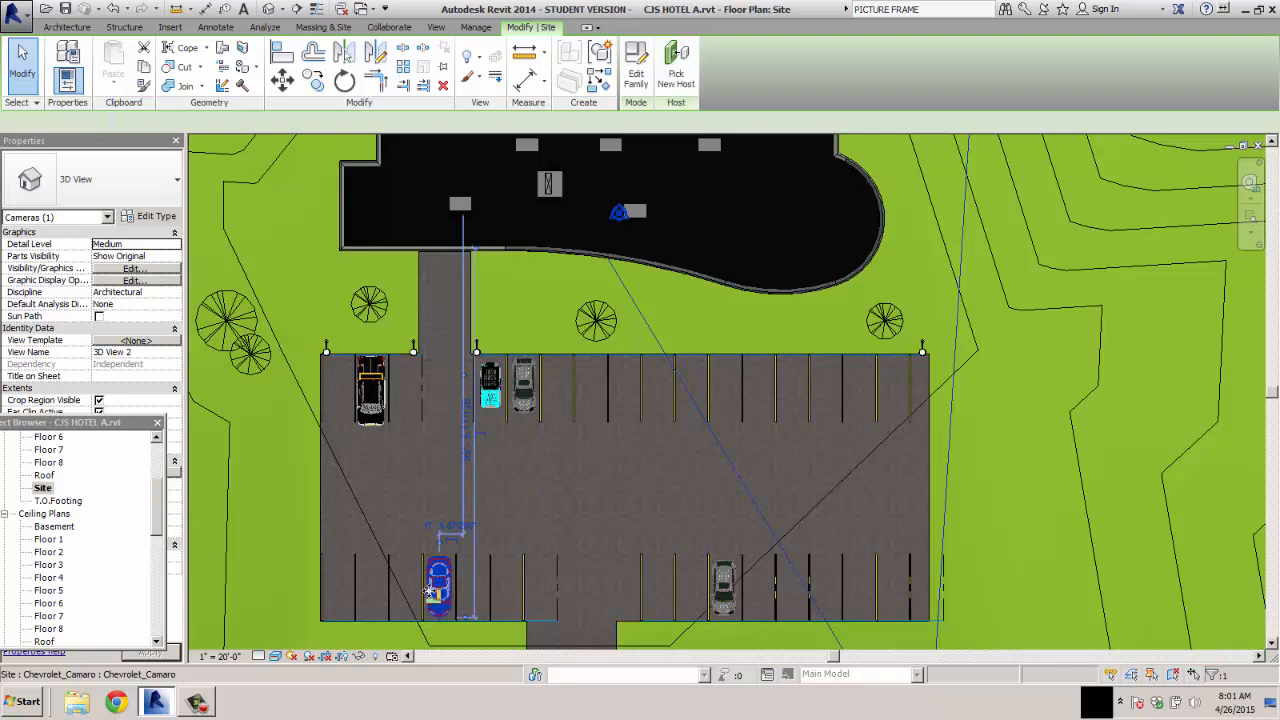
left_click(282, 84)
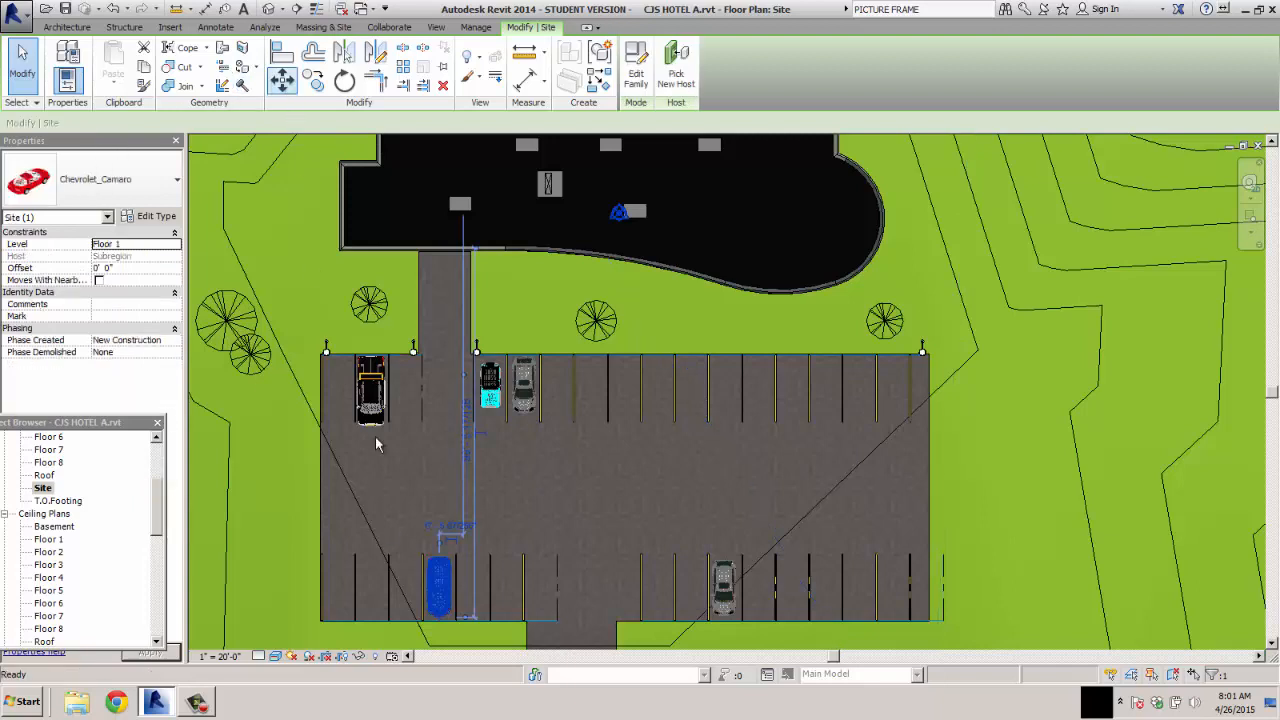
left_click(446, 591)
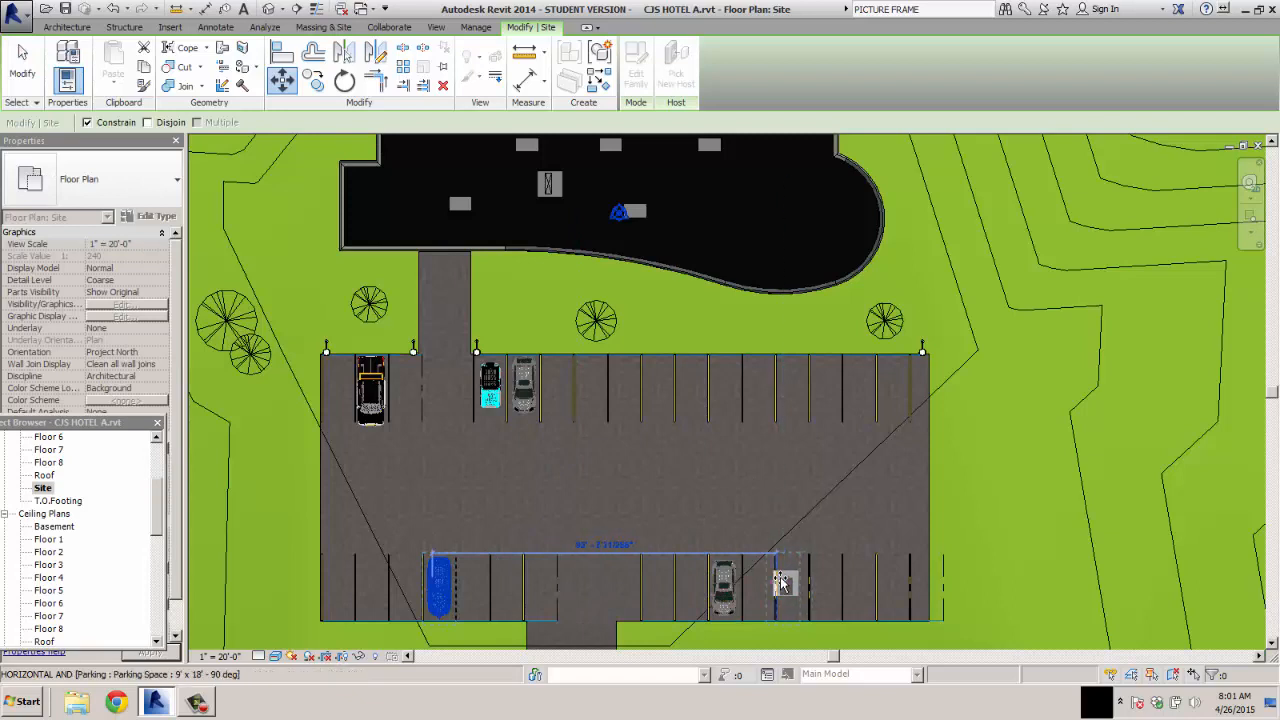
left_click(785, 467)
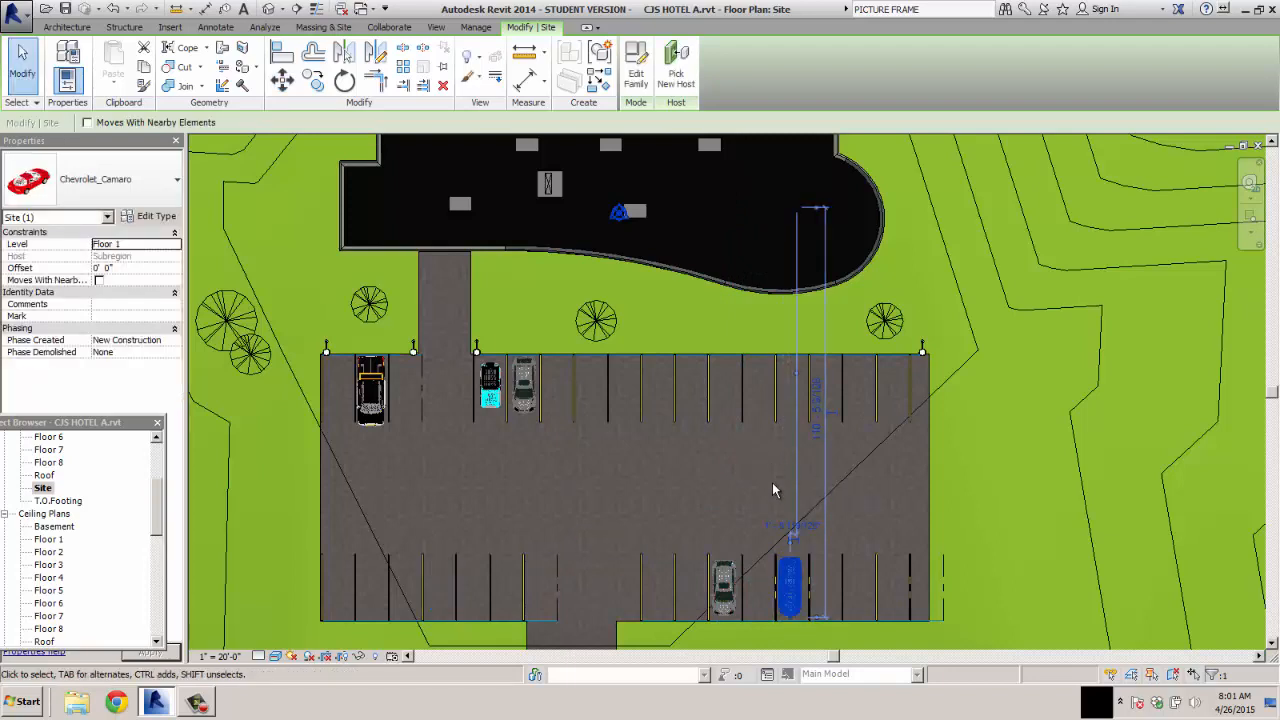
left_click_drag(792, 585, 794, 388)
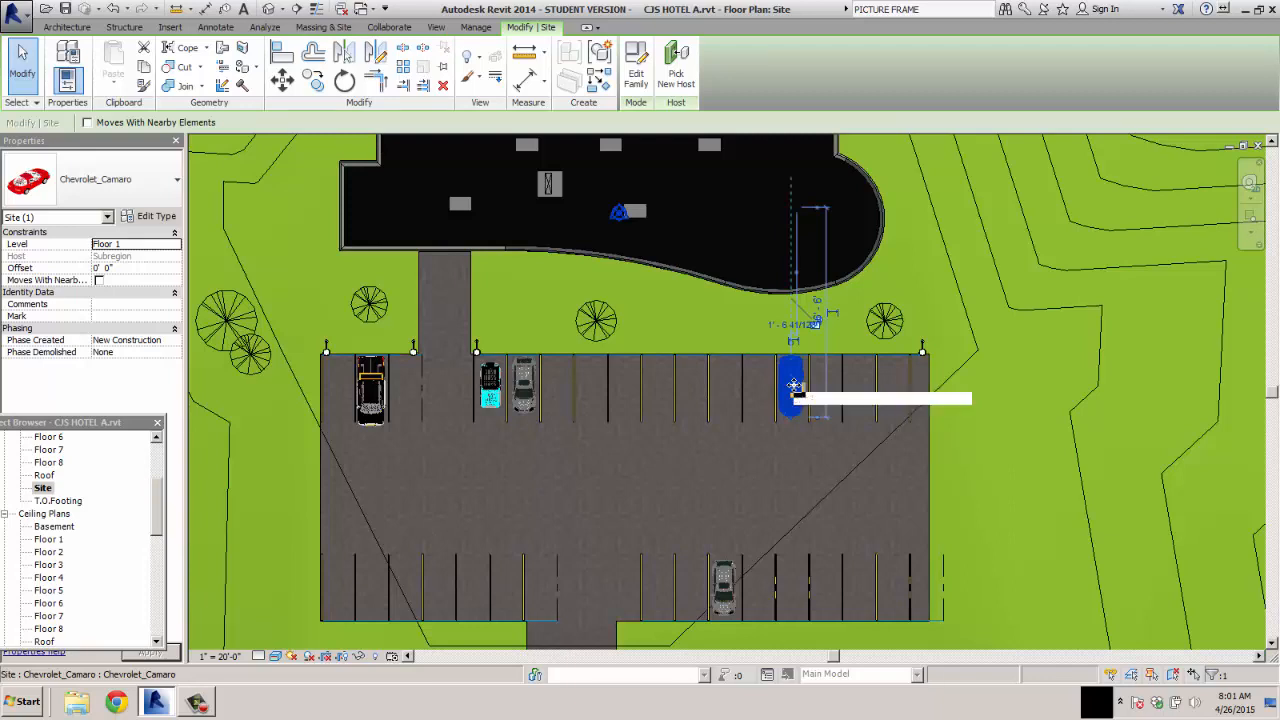
key("Escape")
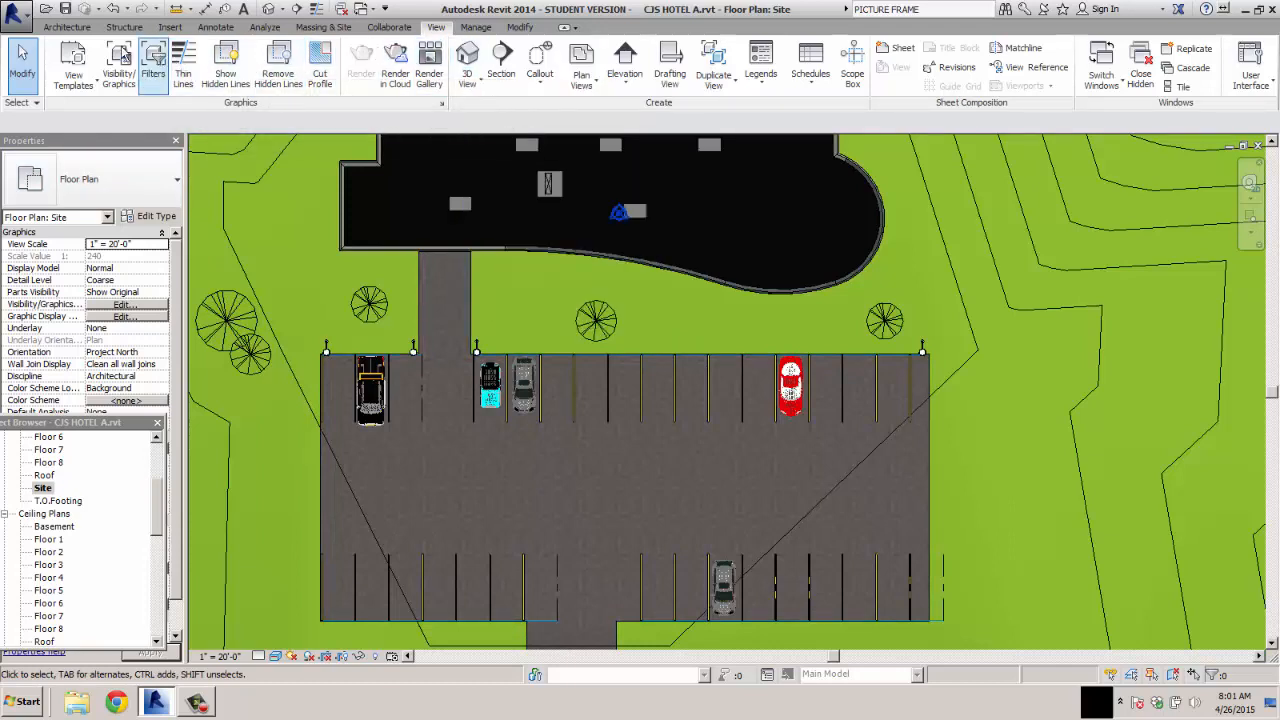
left_click(67, 27)
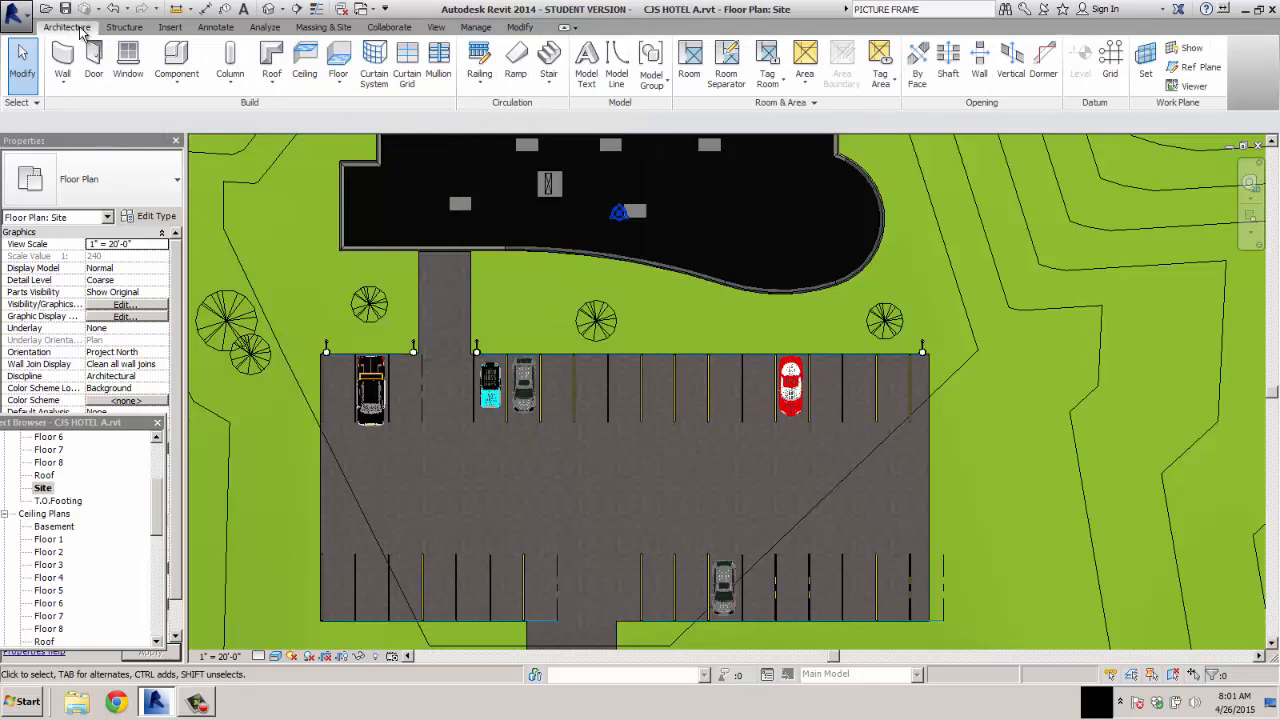
left_click(174, 60)
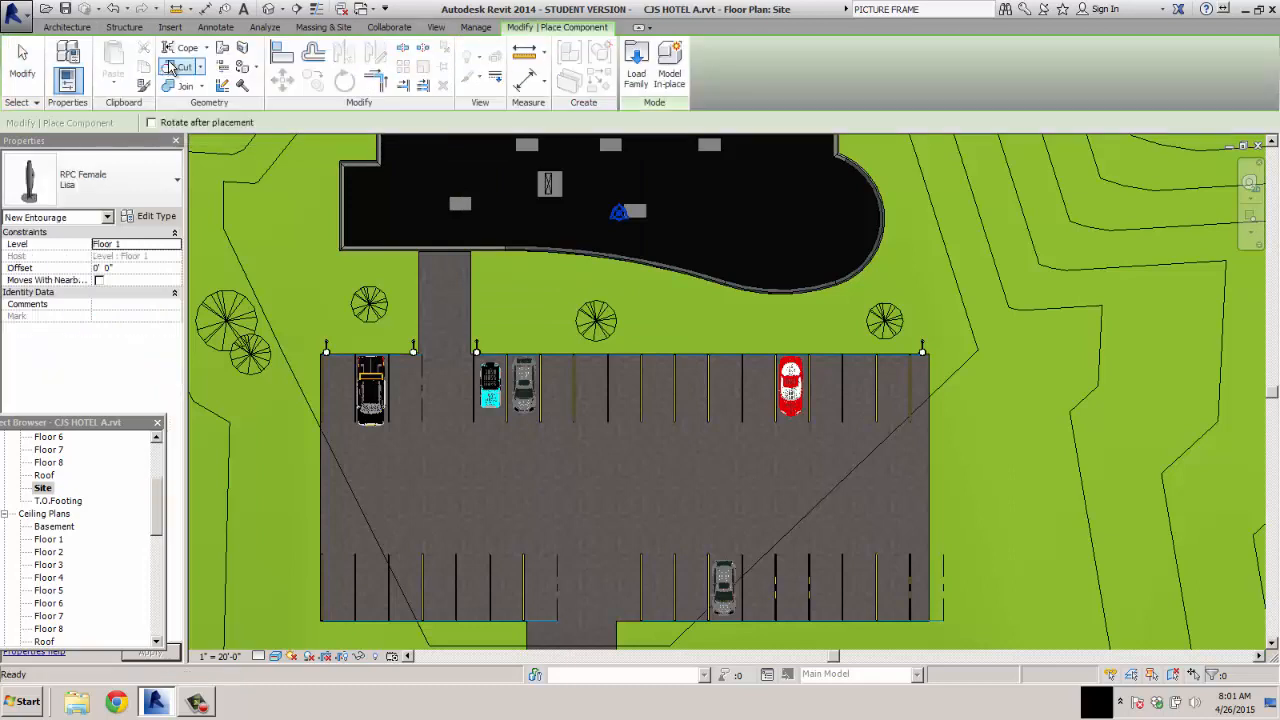
left_click(67, 27)
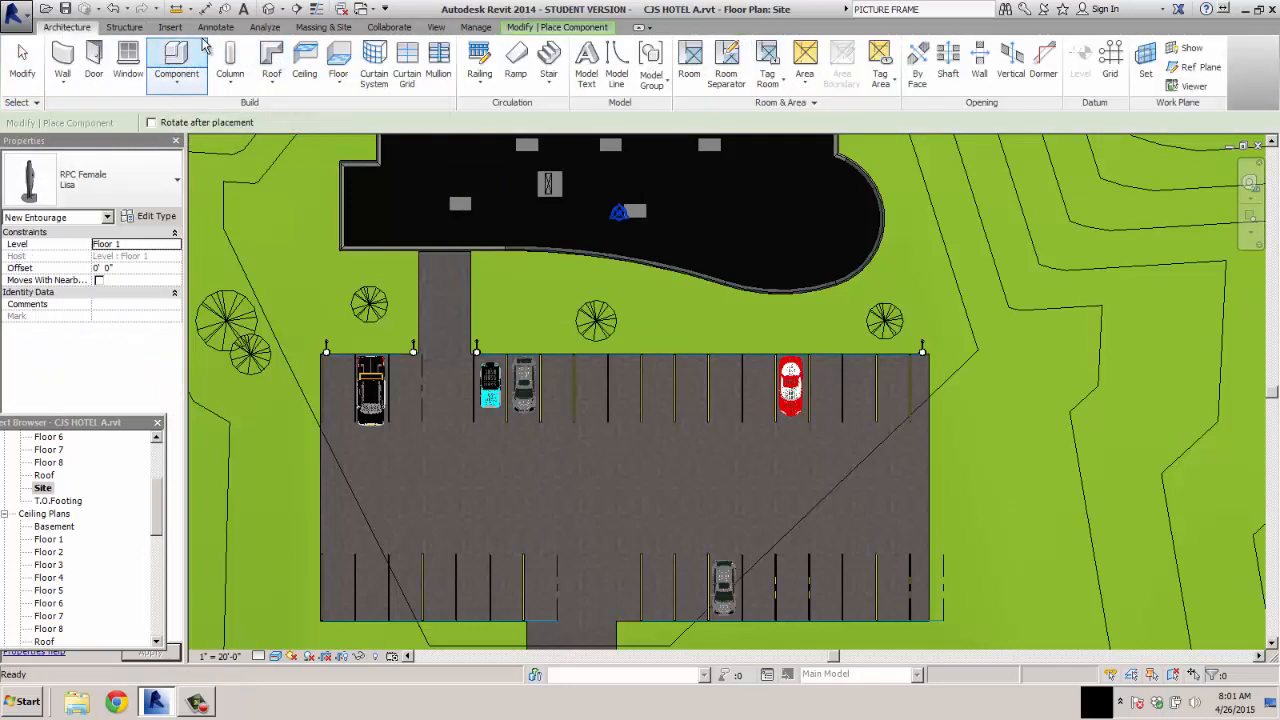
Start a new site component using the RPC Tree - Deciduous type Kousa Dogwood - 10'.
left_click(318, 28)
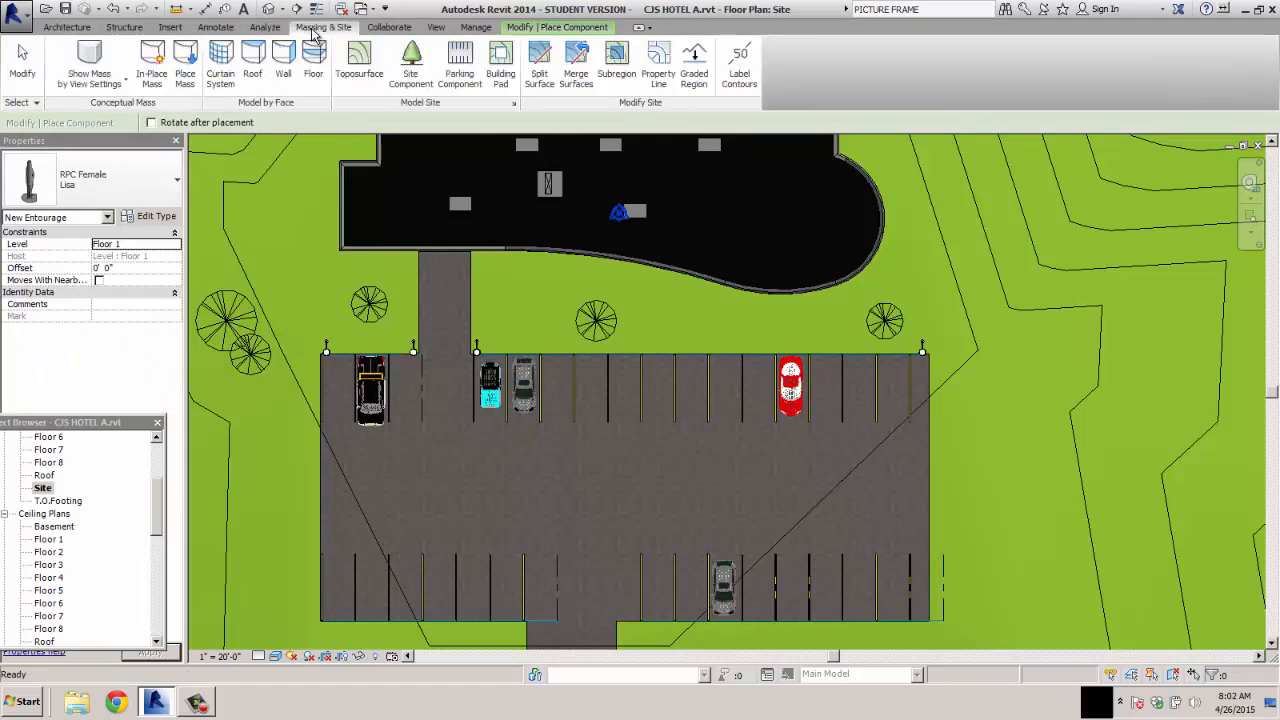
left_click(416, 72)
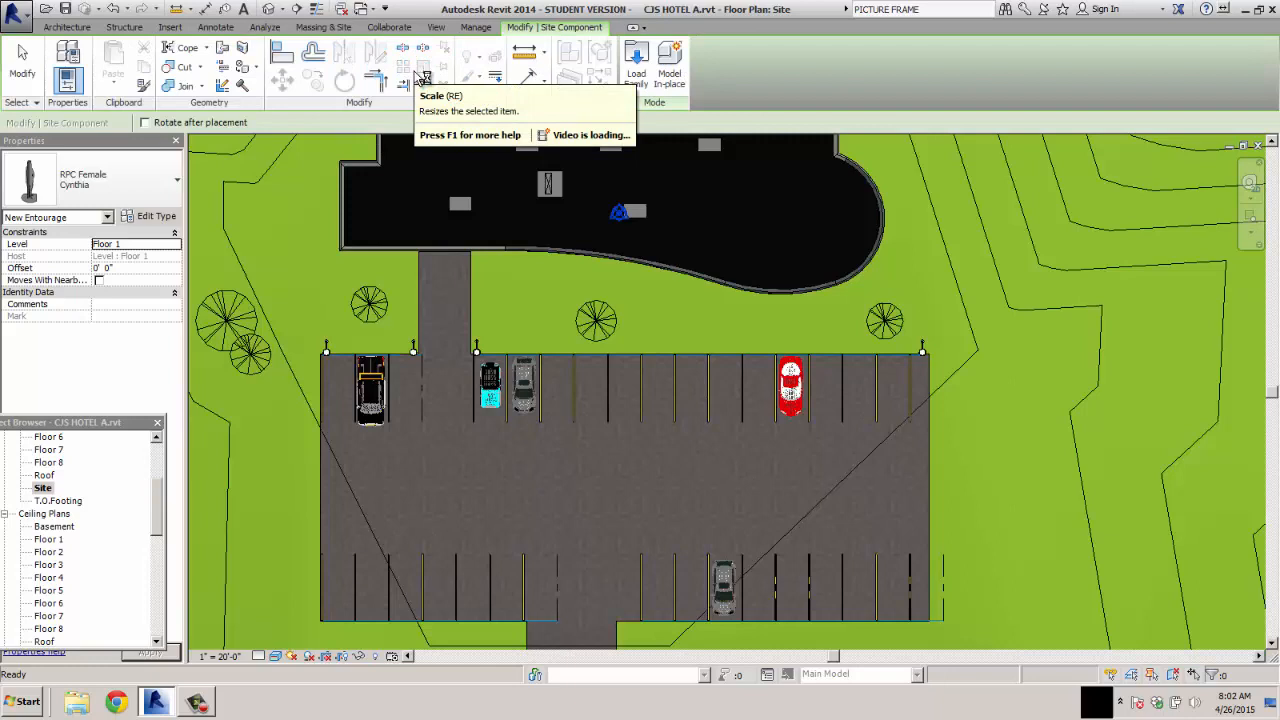
left_click(172, 185)
scroll(172, 275, "up", 1)
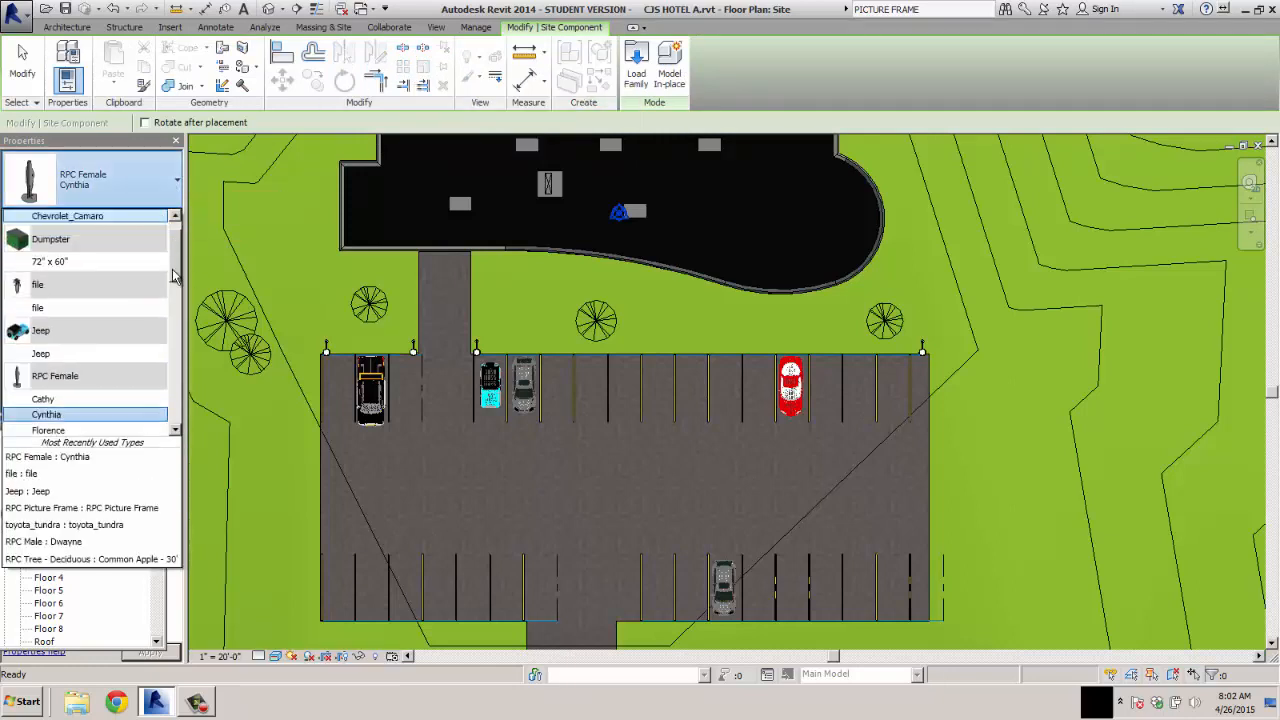
scroll(178, 258, "up", 1)
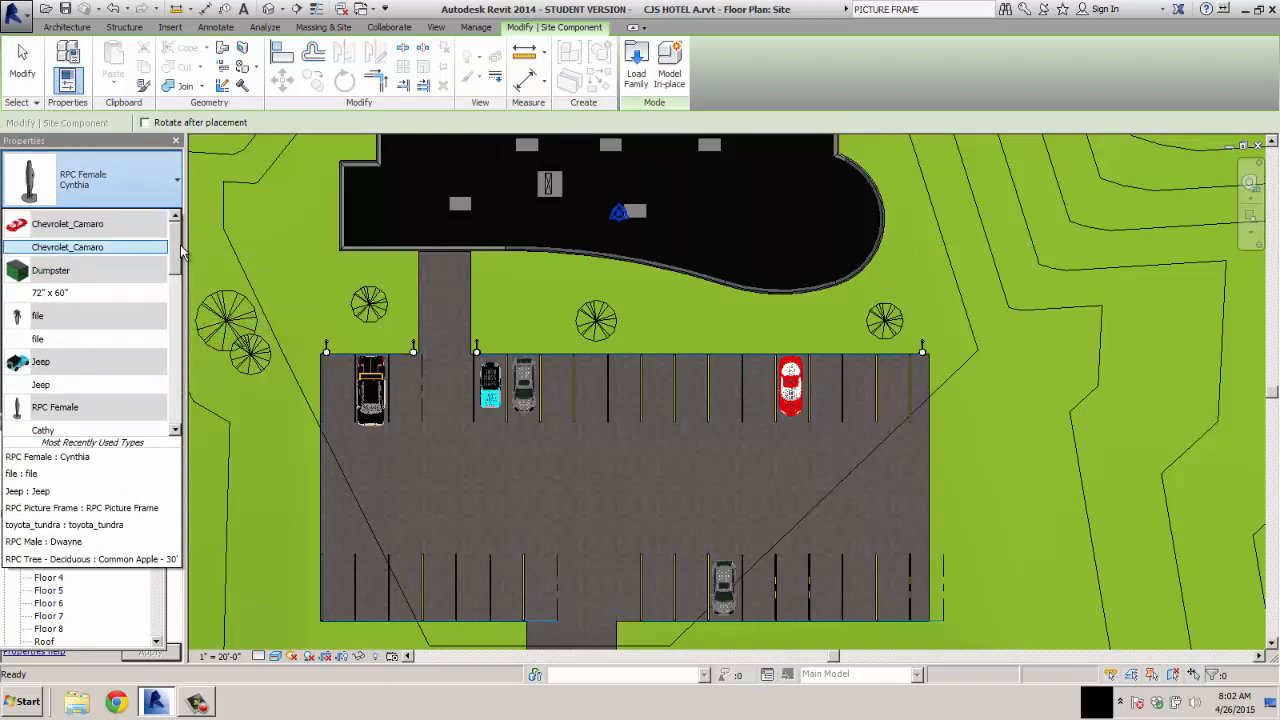
left_click_drag(177, 253, 181, 350)
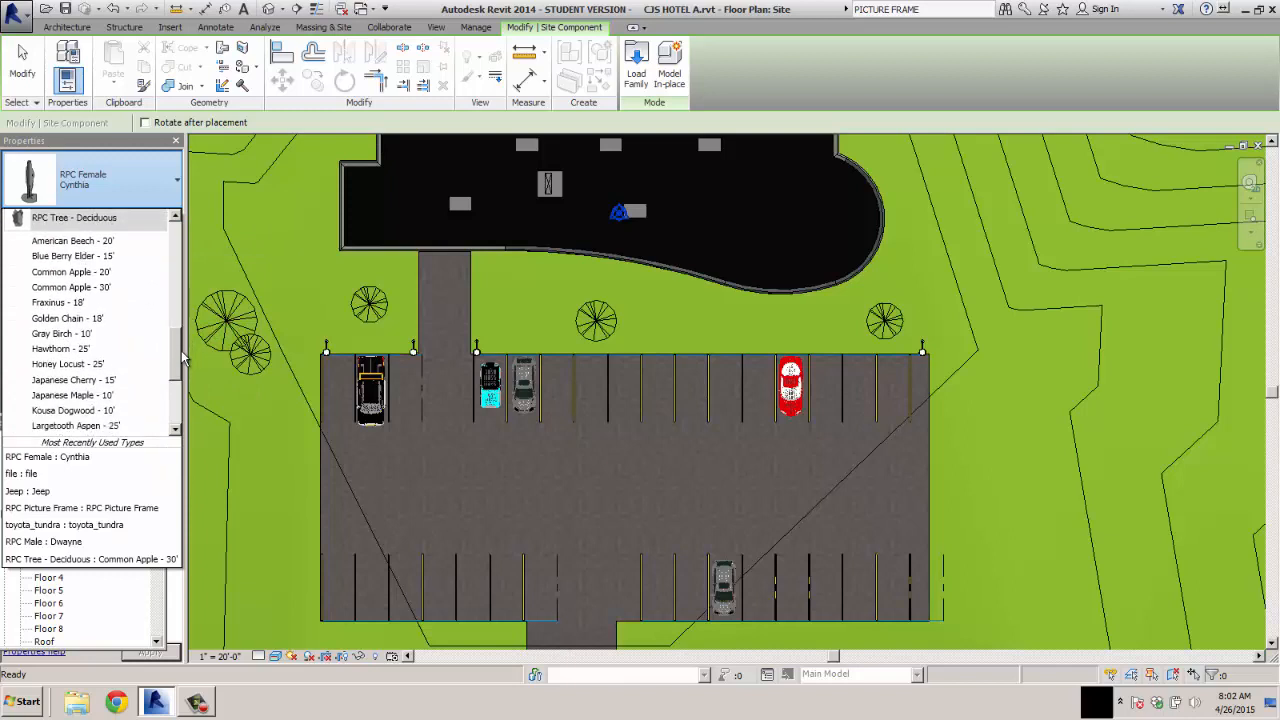
mouse_move(150, 370)
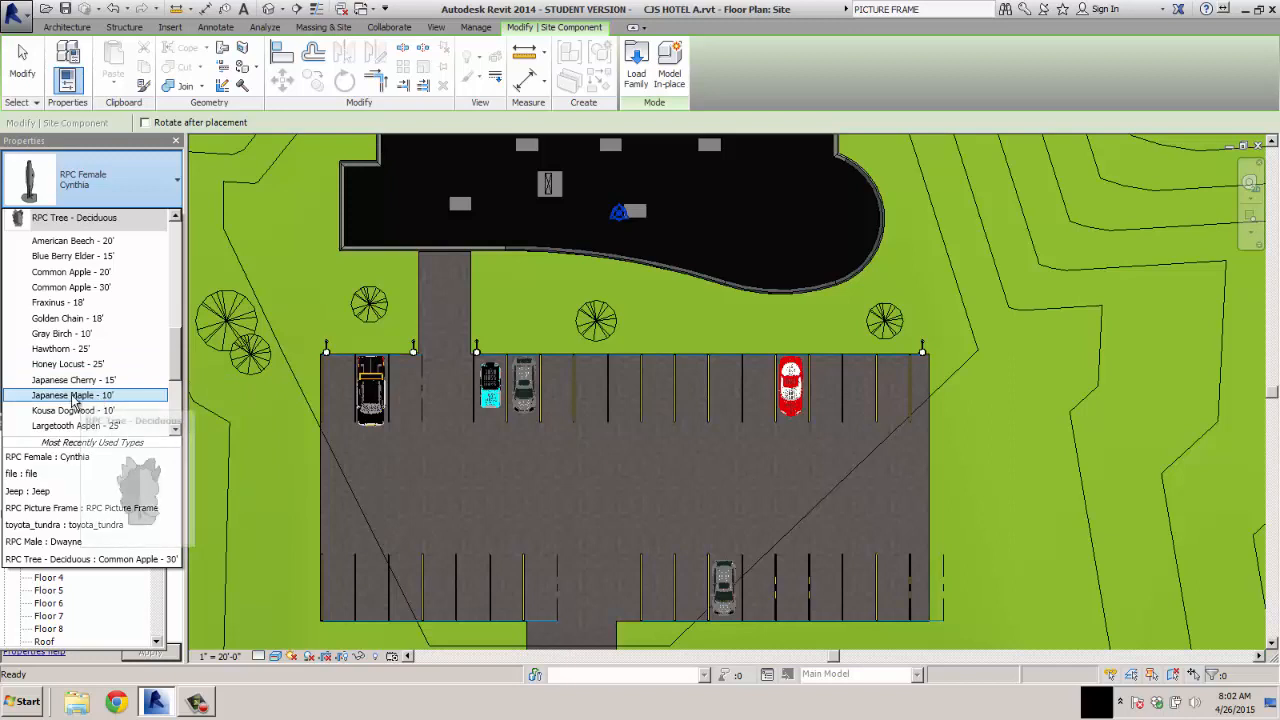
mouse_move(65, 420)
key("Escape")
key("Escape")
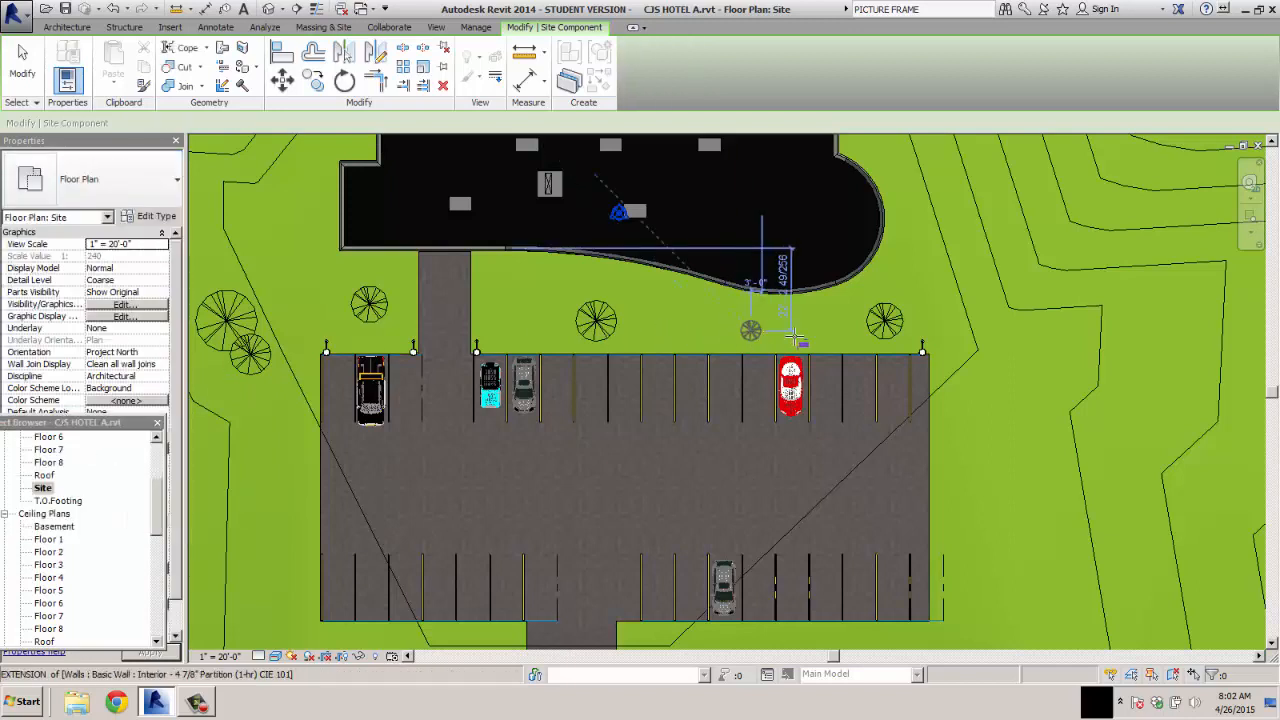
Place three Kousa Dogwood trees in a line running northeast from the parking lot's northeast corner.
left_click(950, 330)
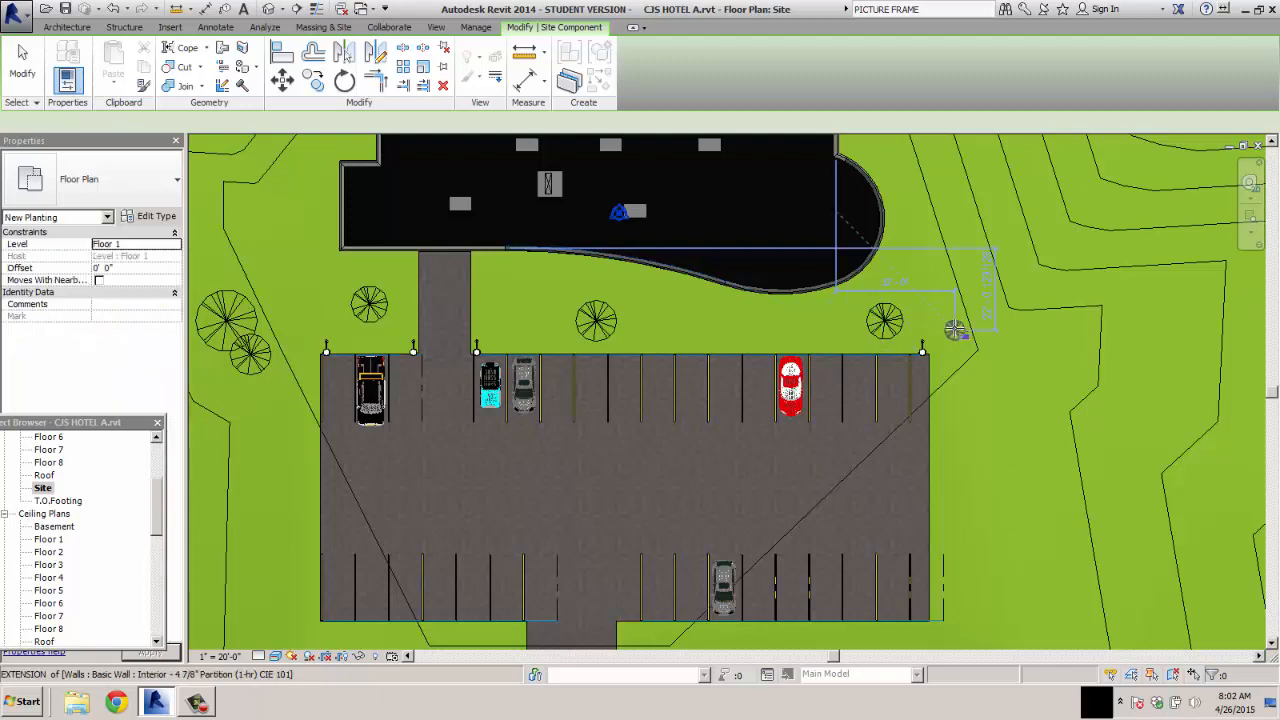
left_click(988, 289)
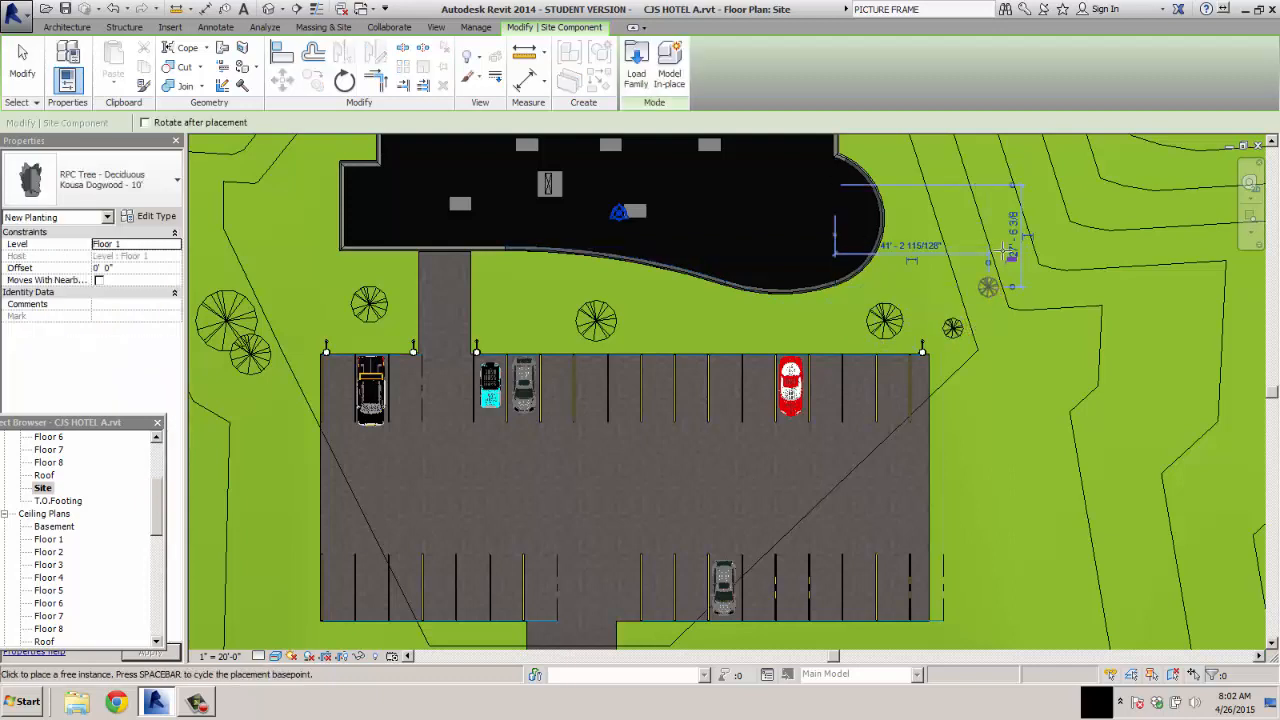
left_click(1014, 236)
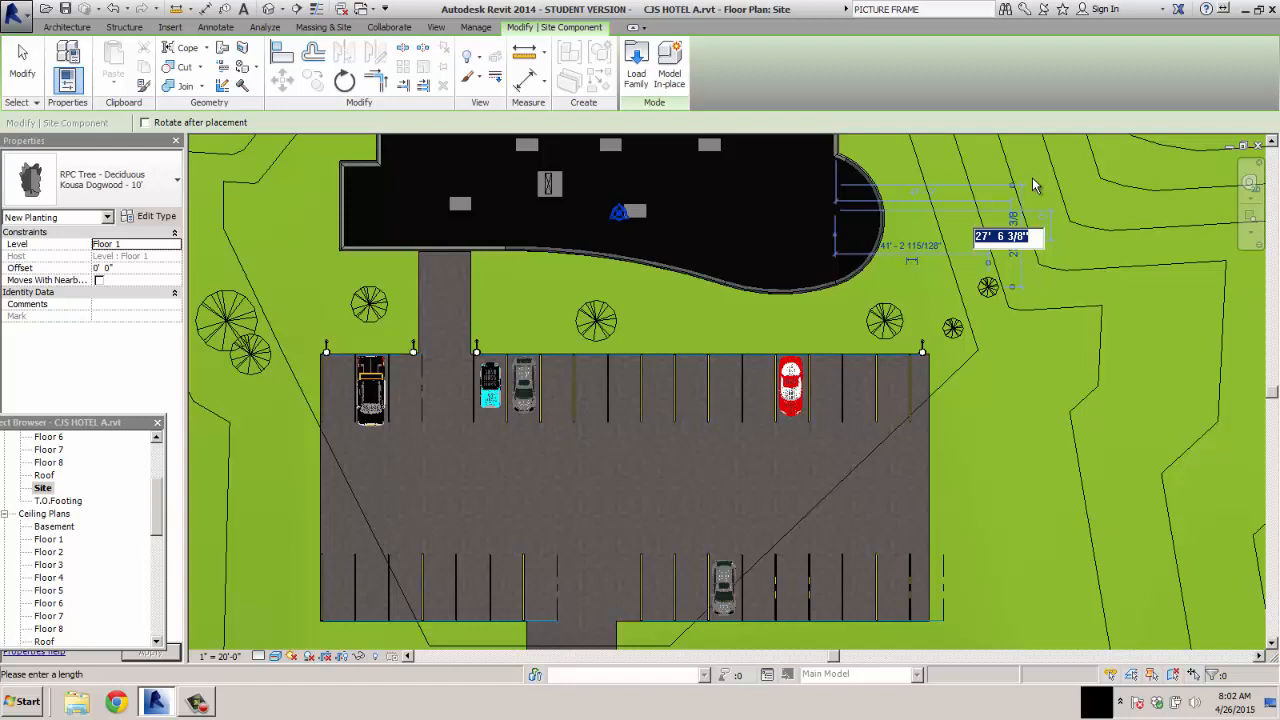
left_click(1055, 247)
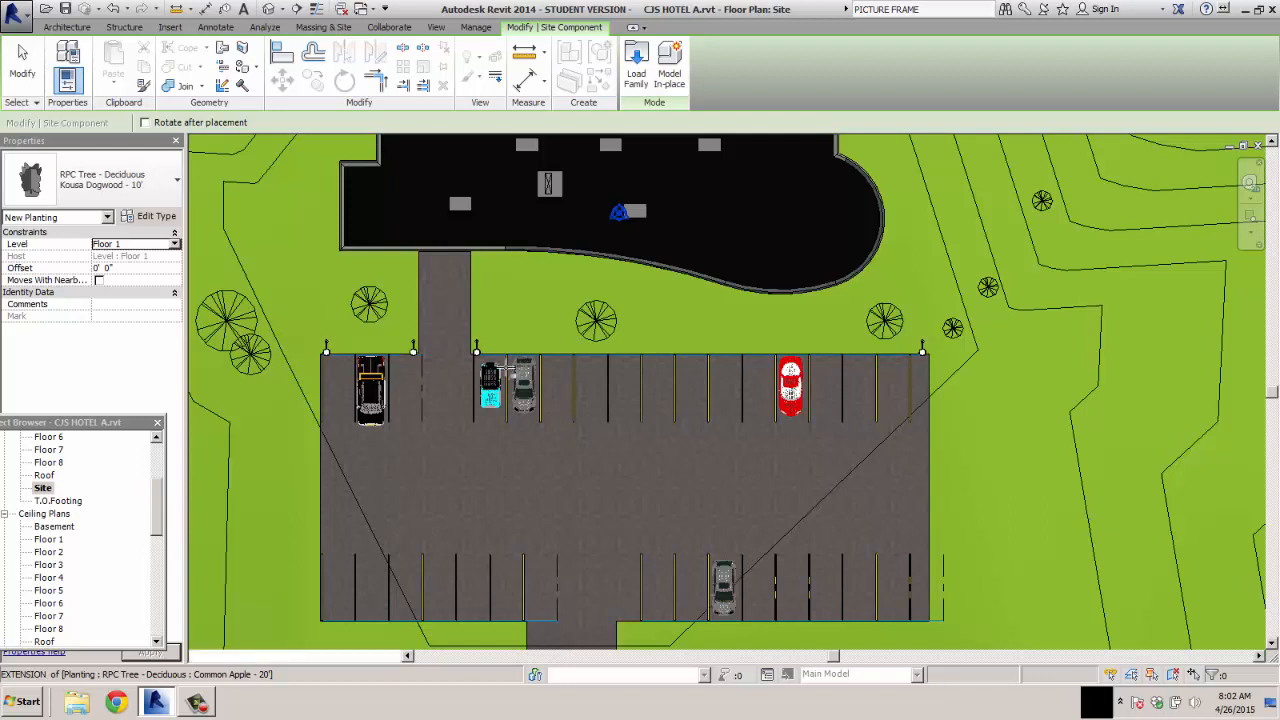
key("Escape")
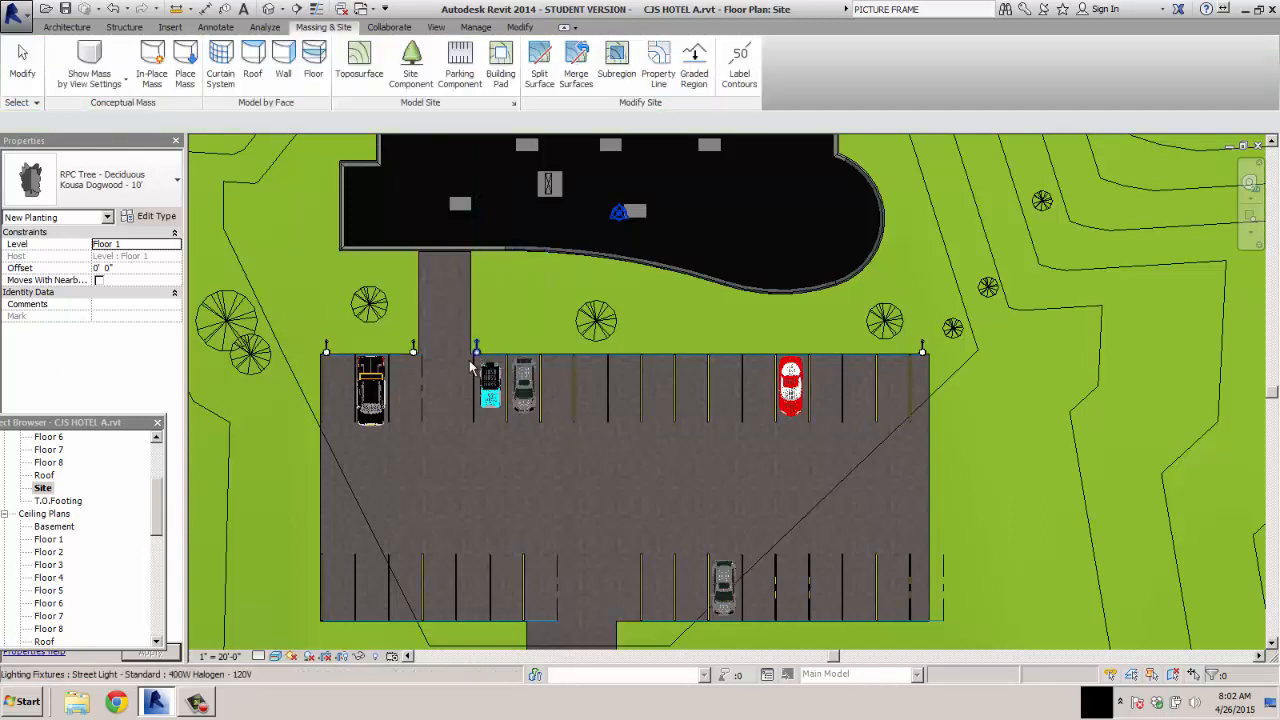
Copy the street light east of the entrance walkway horizontally to about midway along the remaining north edge of the parking lot.
left_click(476, 350)
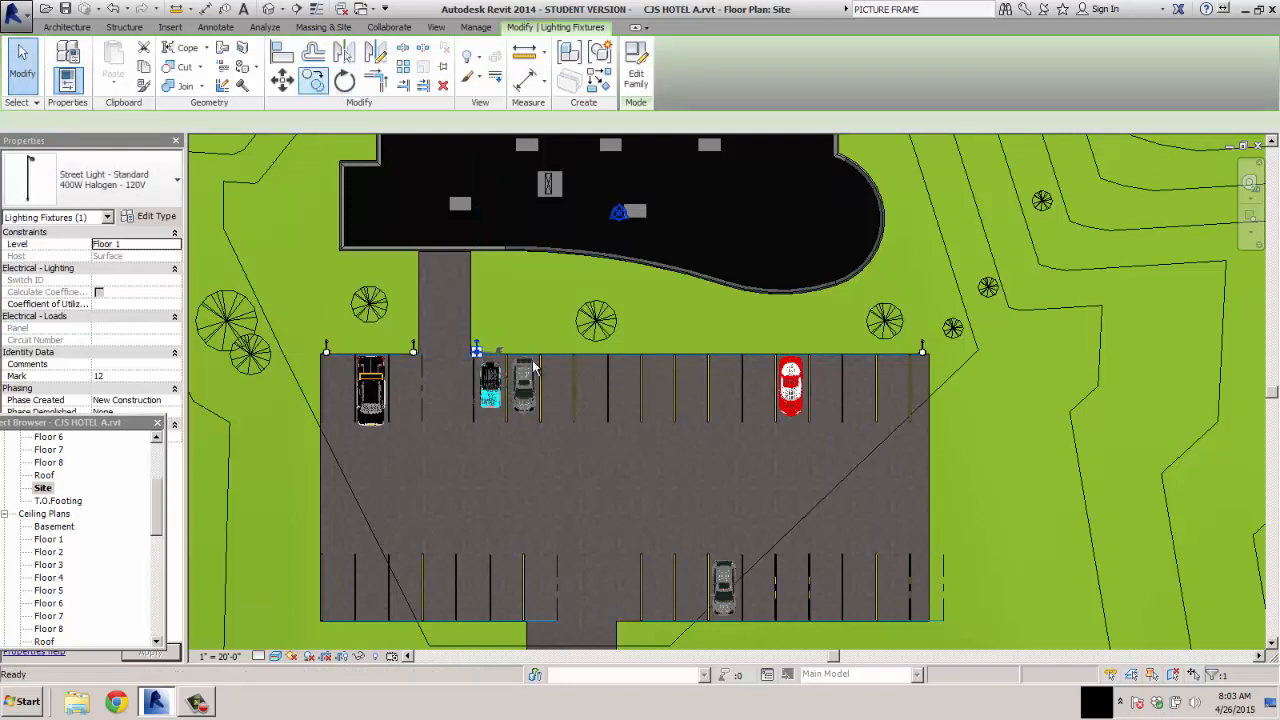
left_click(478, 343)
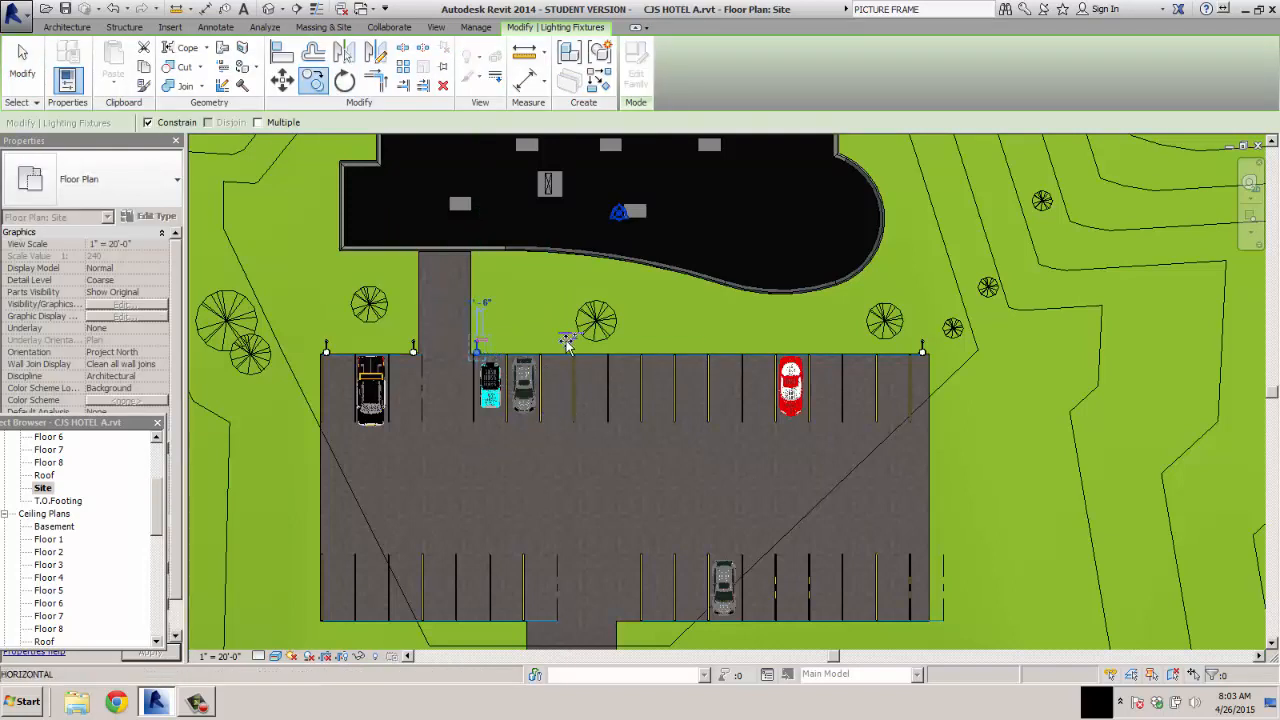
left_click(687, 345)
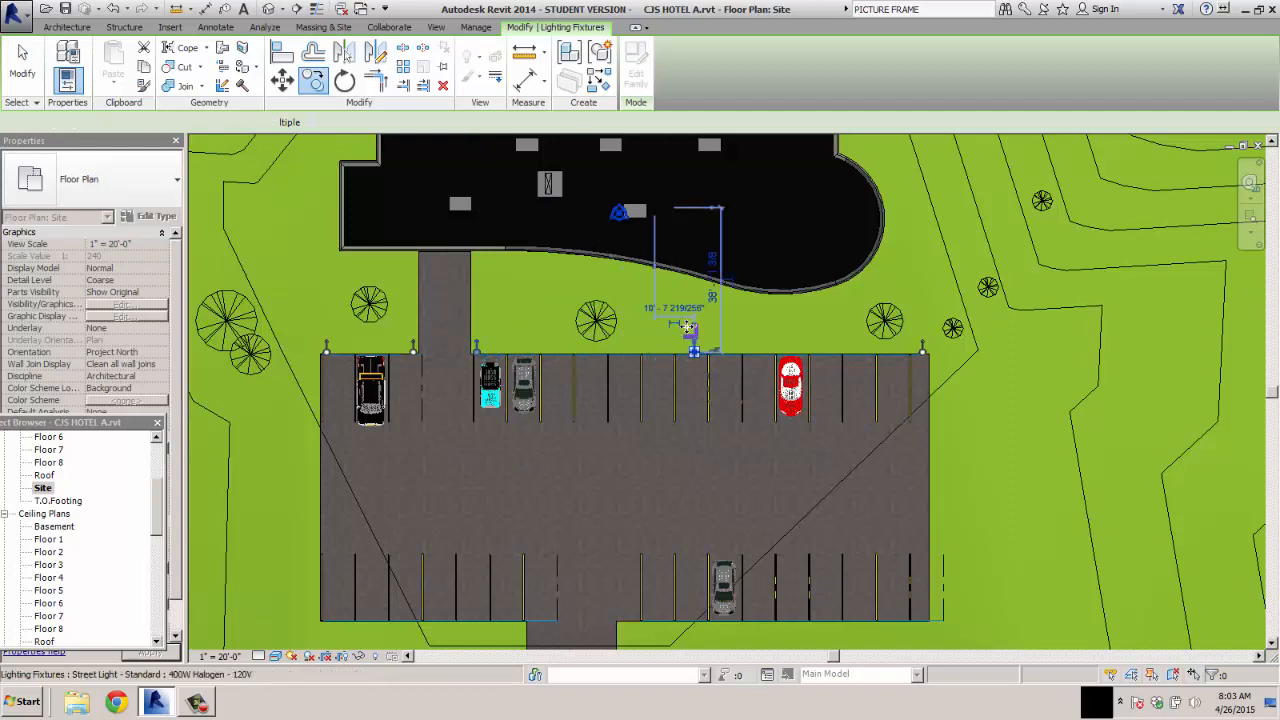
key("Escape")
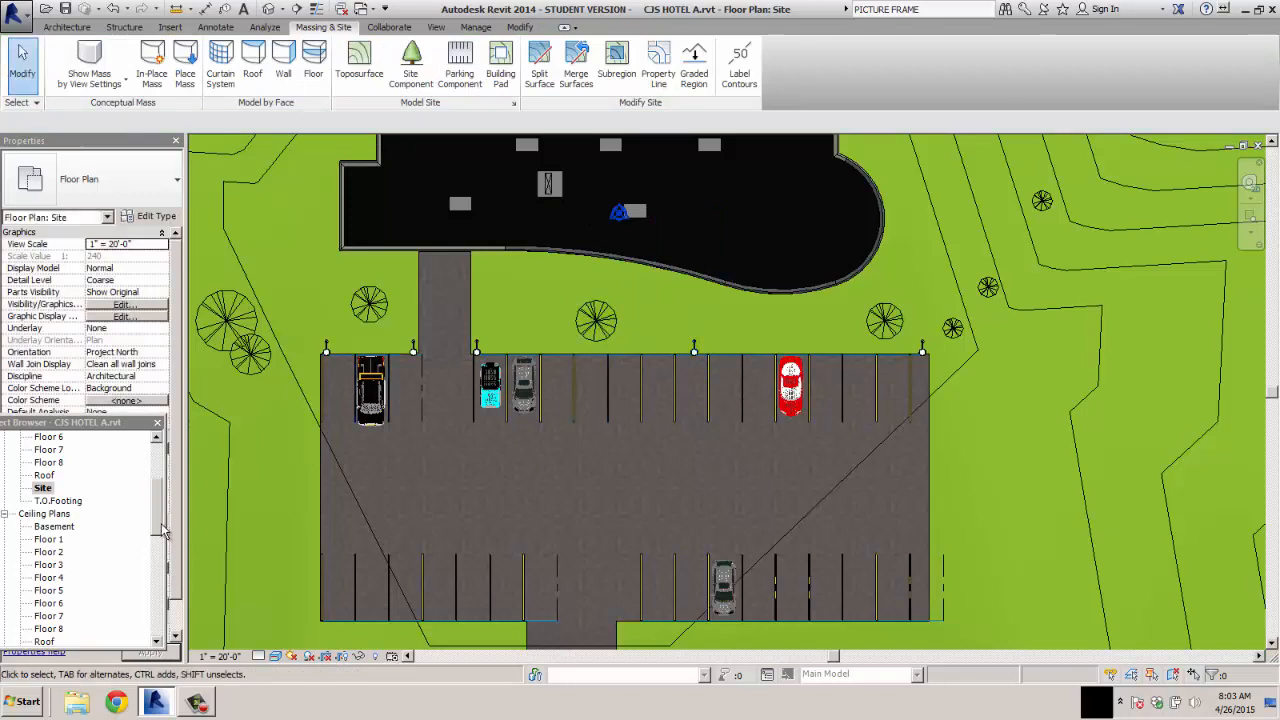
Open 3D View 2 and extend the left and right edges of its crop region to show more of the site beside the hotel.
scroll(85, 555, "down", 8)
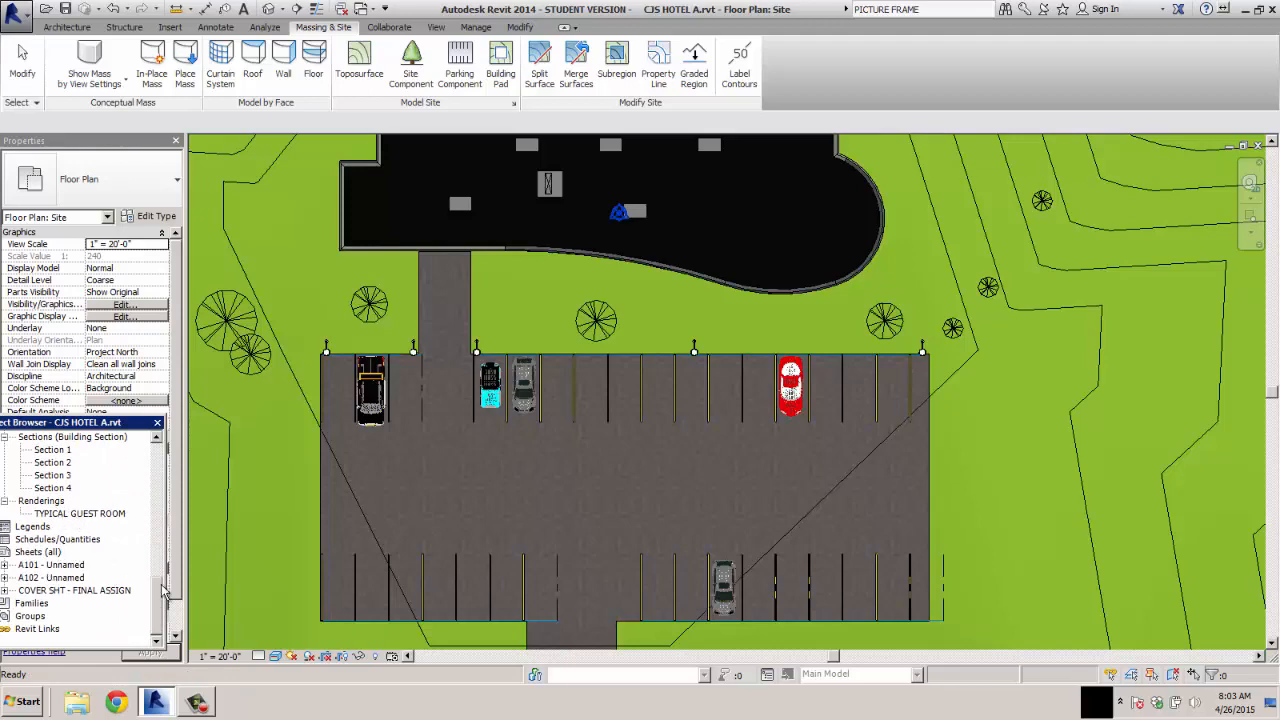
scroll(95, 530, "up", 5)
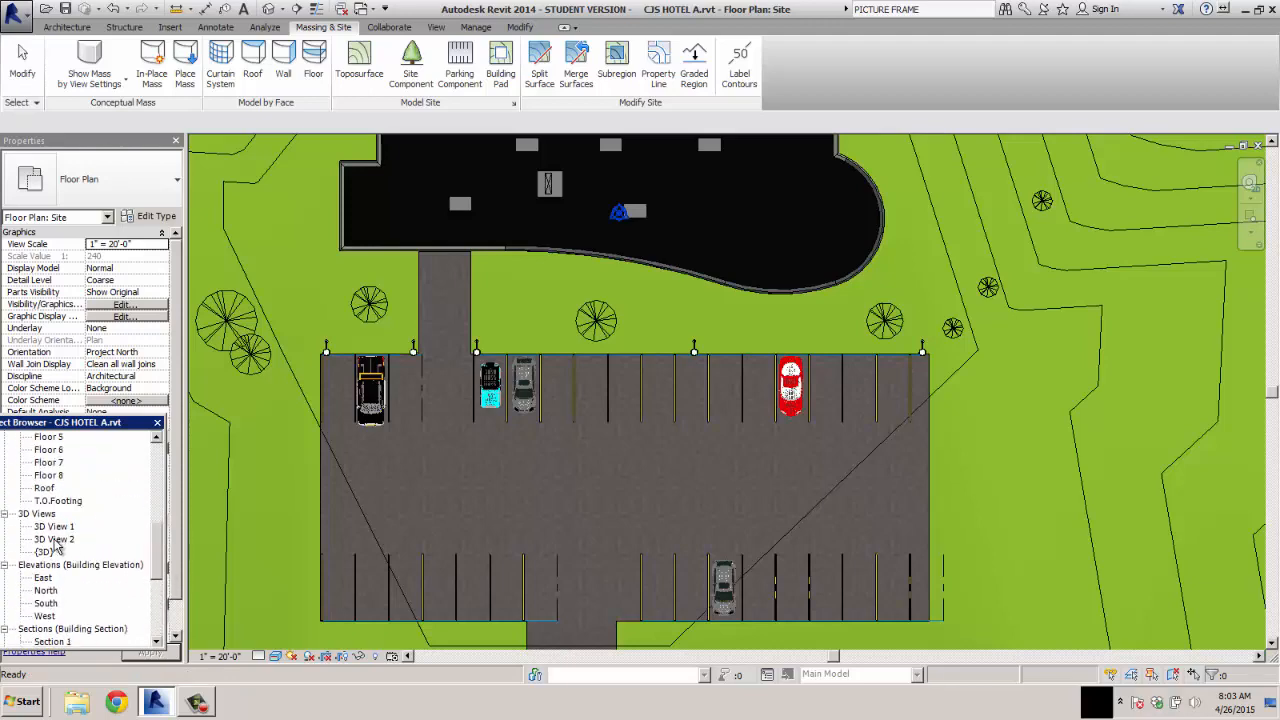
double_click(54, 539)
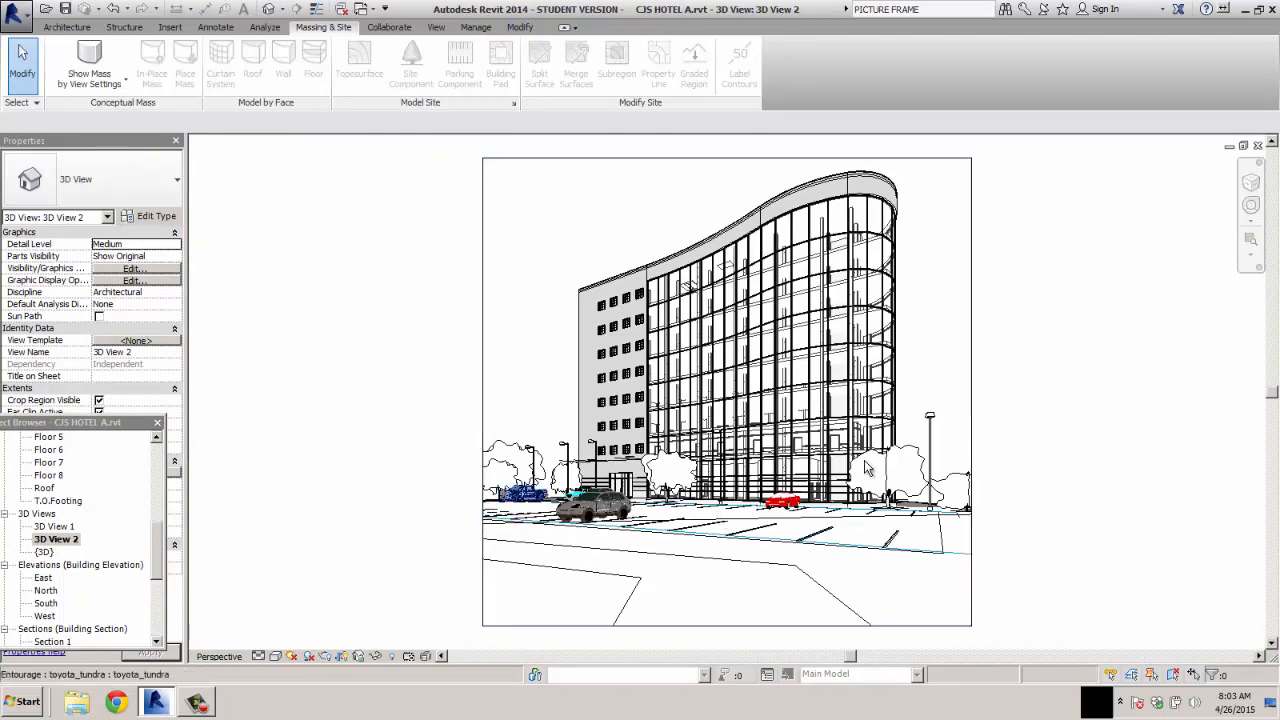
left_click(973, 402)
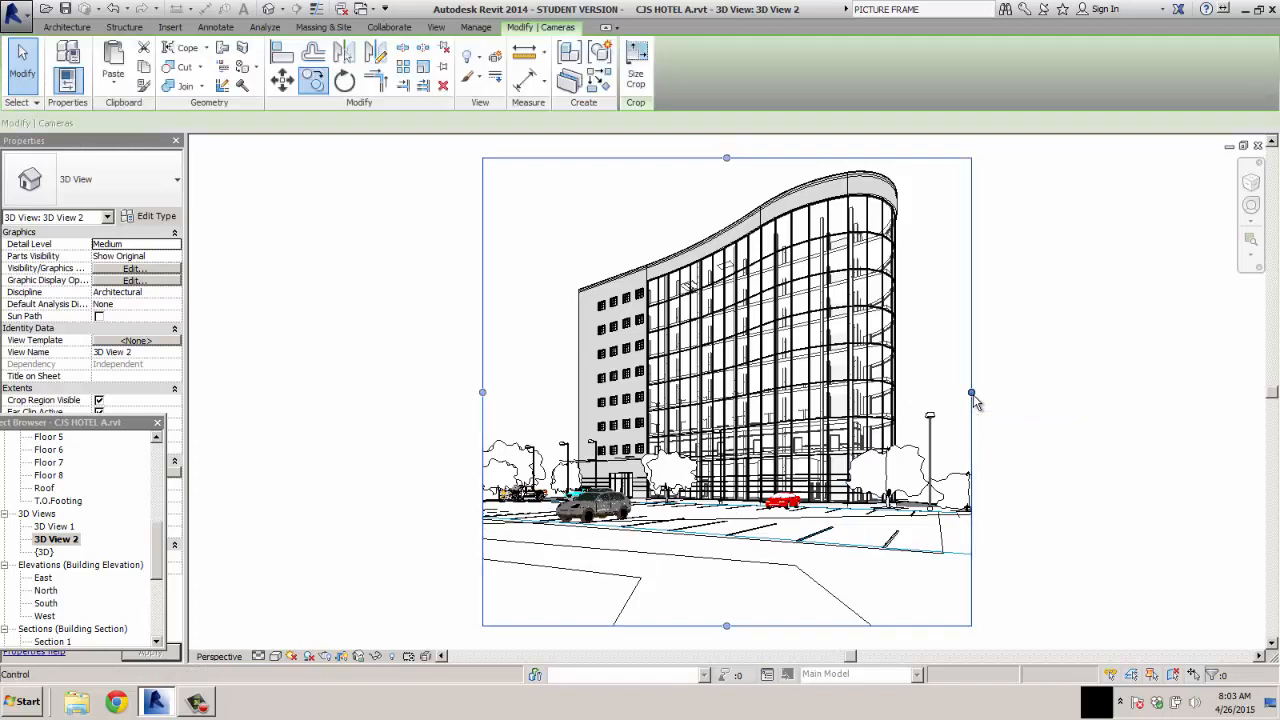
left_click_drag(972, 393, 1041, 395)
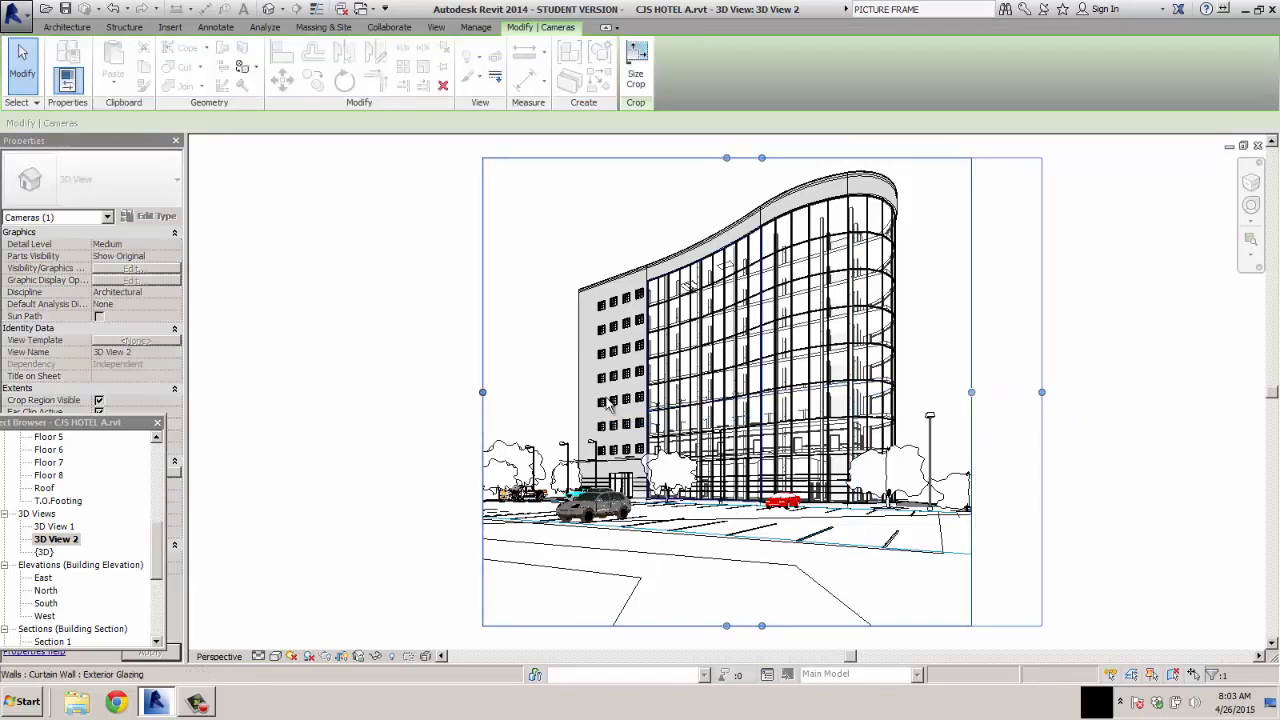
left_click_drag(483, 396, 381, 392)
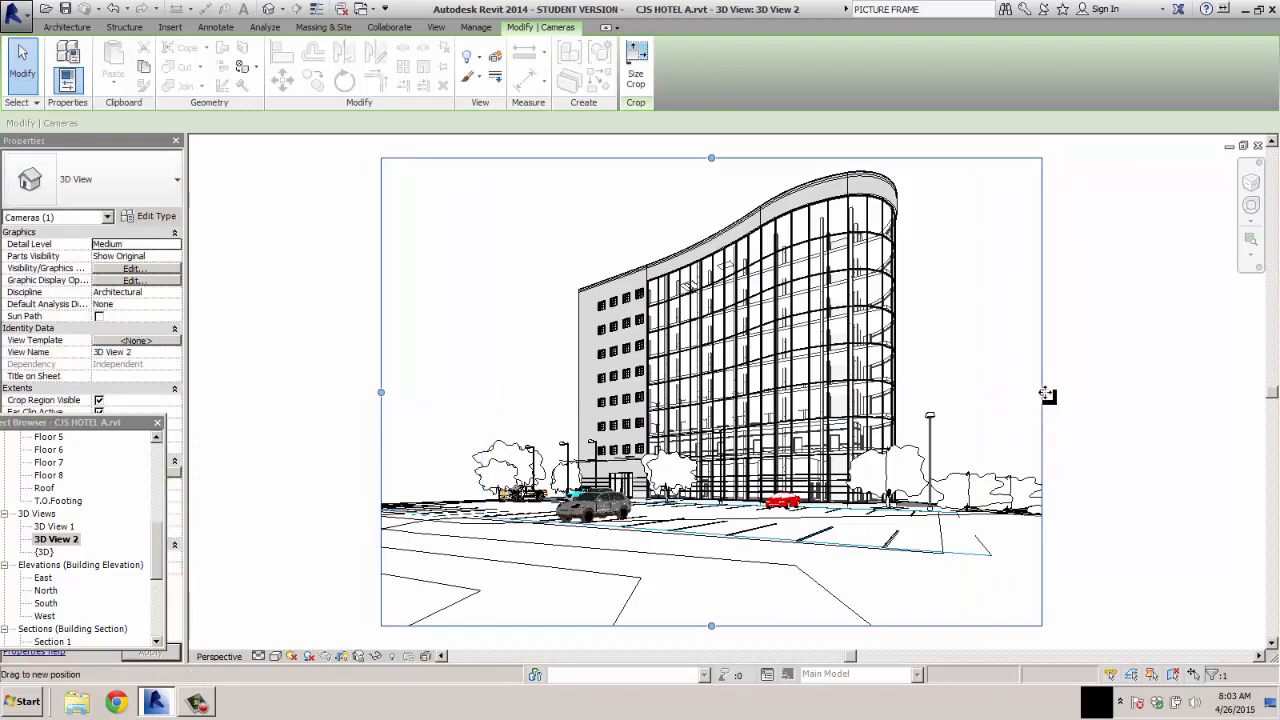
left_click_drag(1045, 393, 1087, 400)
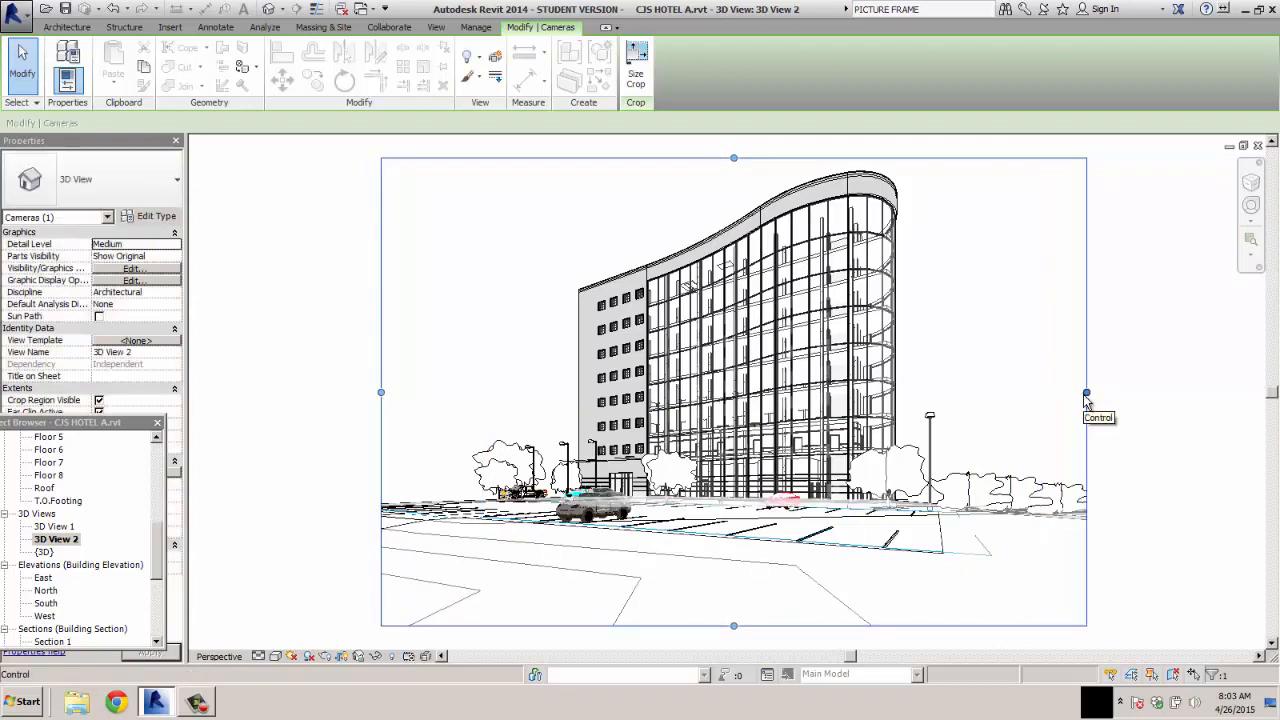
Set the visual style of 3D View 2 to Realistic and deselect its crop region.
left_click(276, 656)
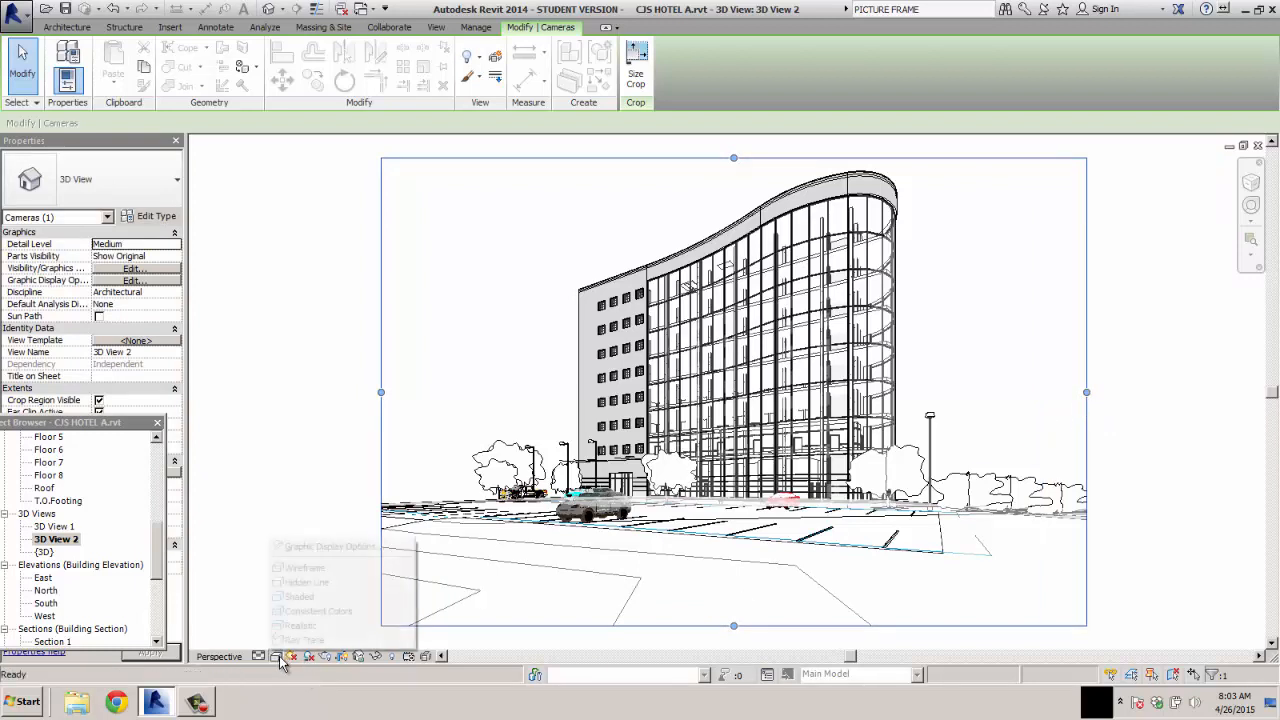
left_click(297, 640)
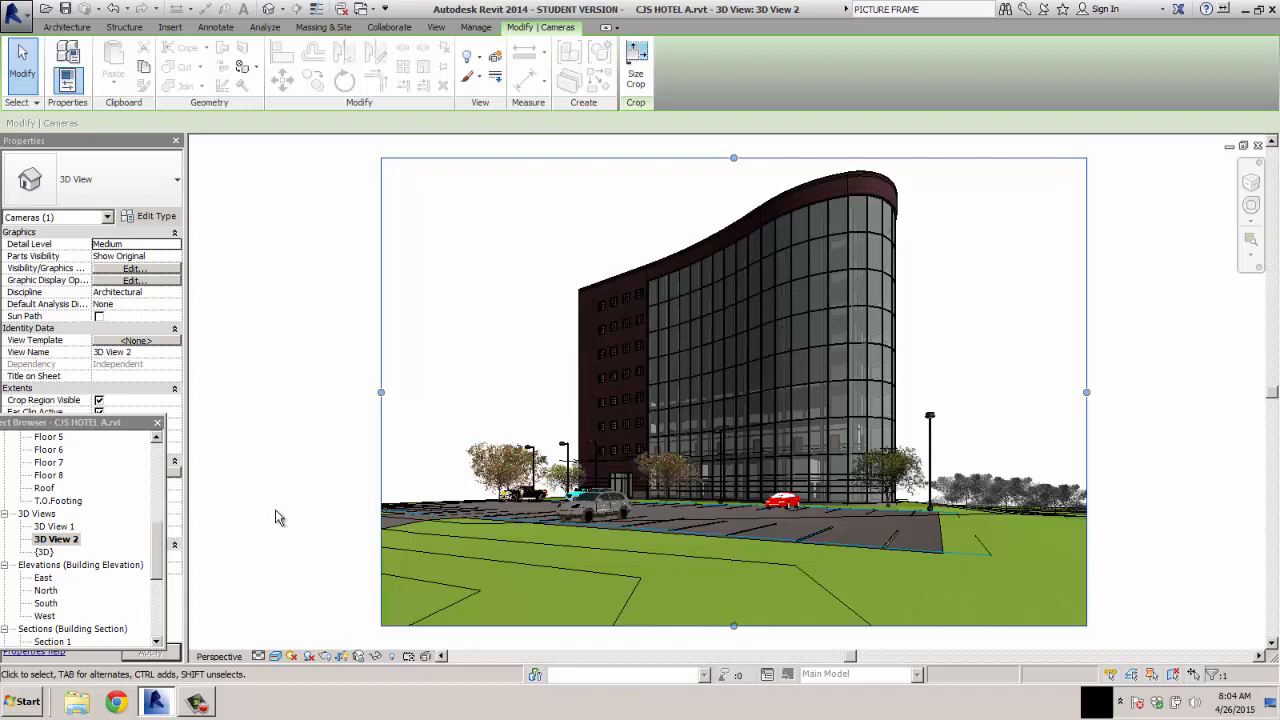
left_click(276, 511)
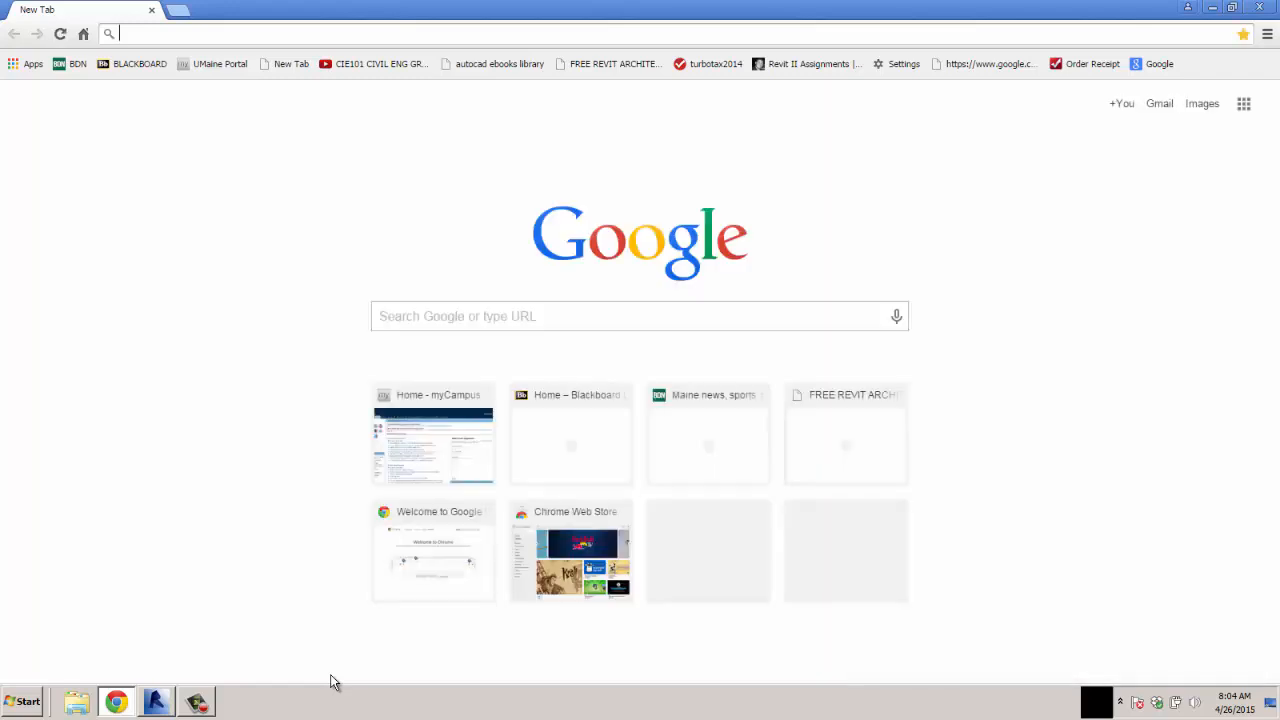
Switch to Chrome and search Google Images for "landscape backgrounds".
left_click(562, 320)
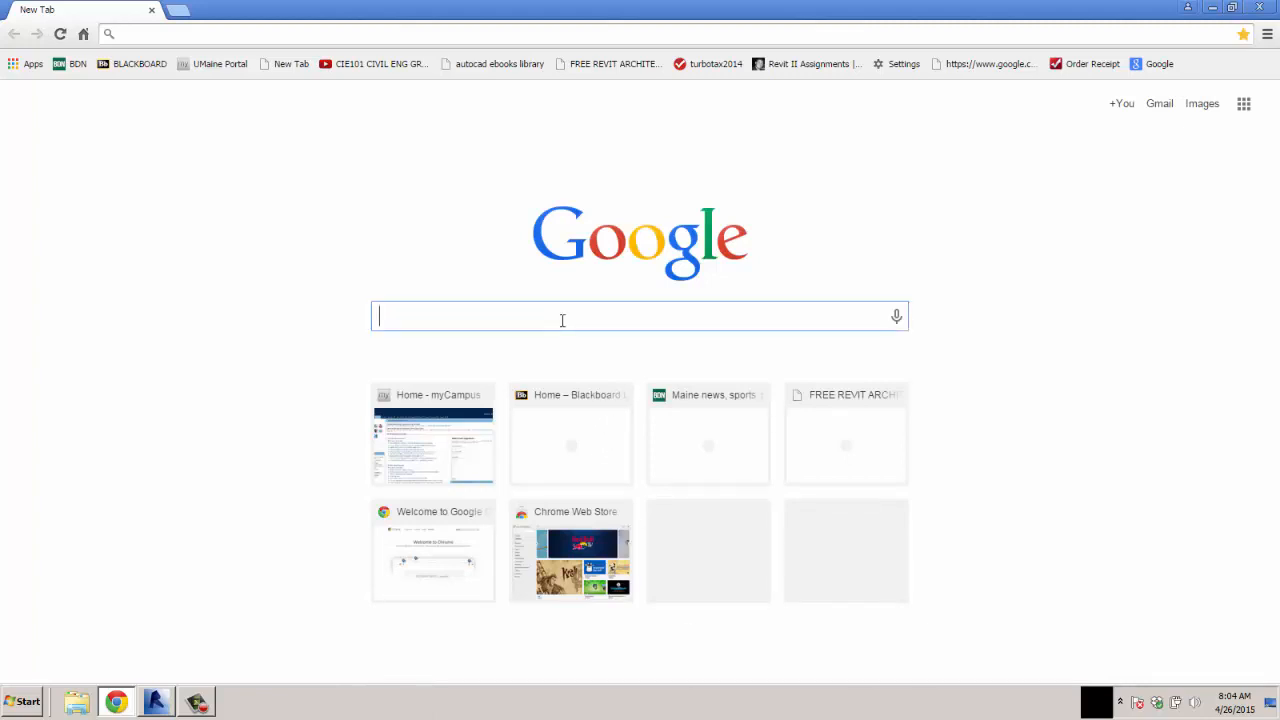
type("LANDSAP")
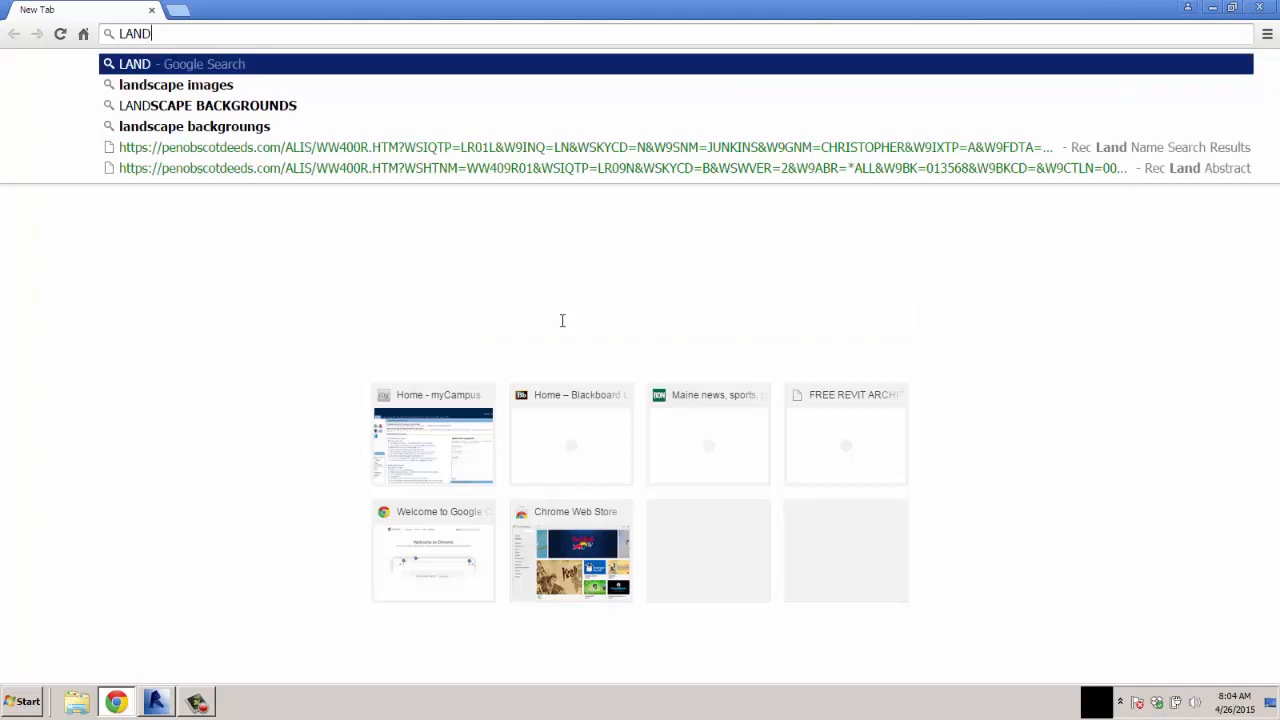
key("BackSpace")
key("BackSpace")
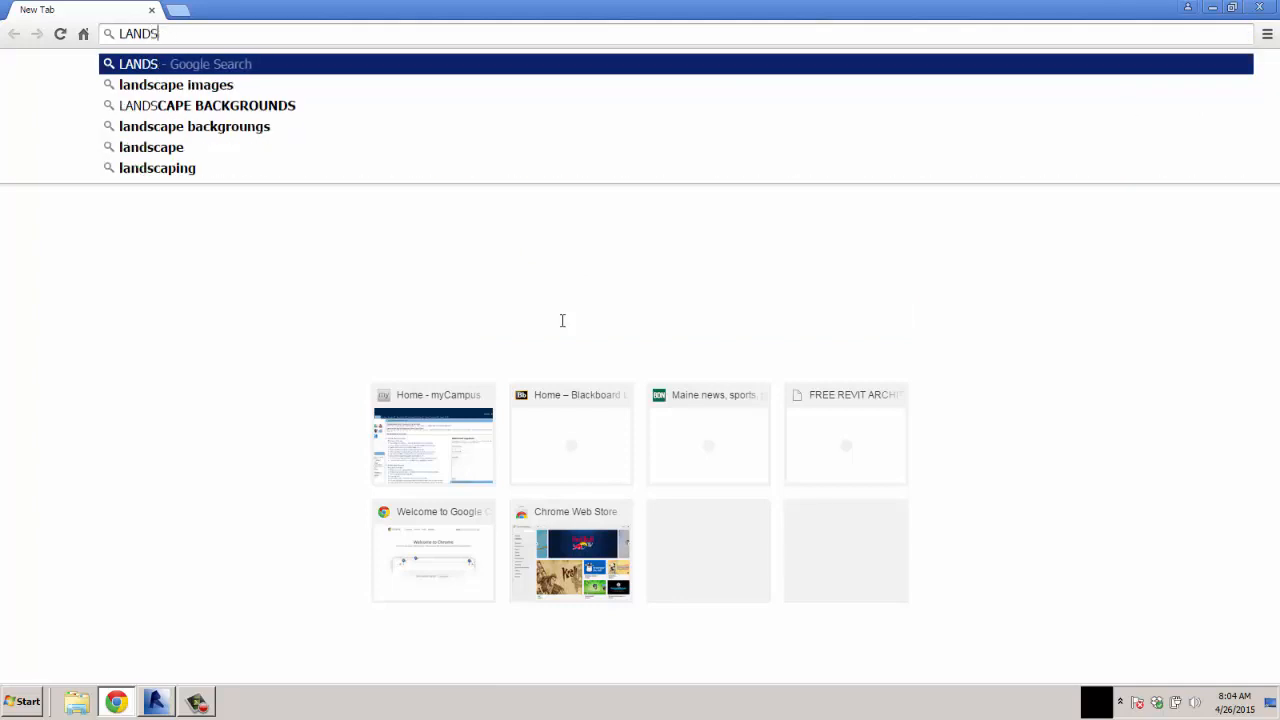
type("CAPE IMAG")
key("BackSpace")
key("BackSpace")
key("BackSpace")
key("BackSpace")
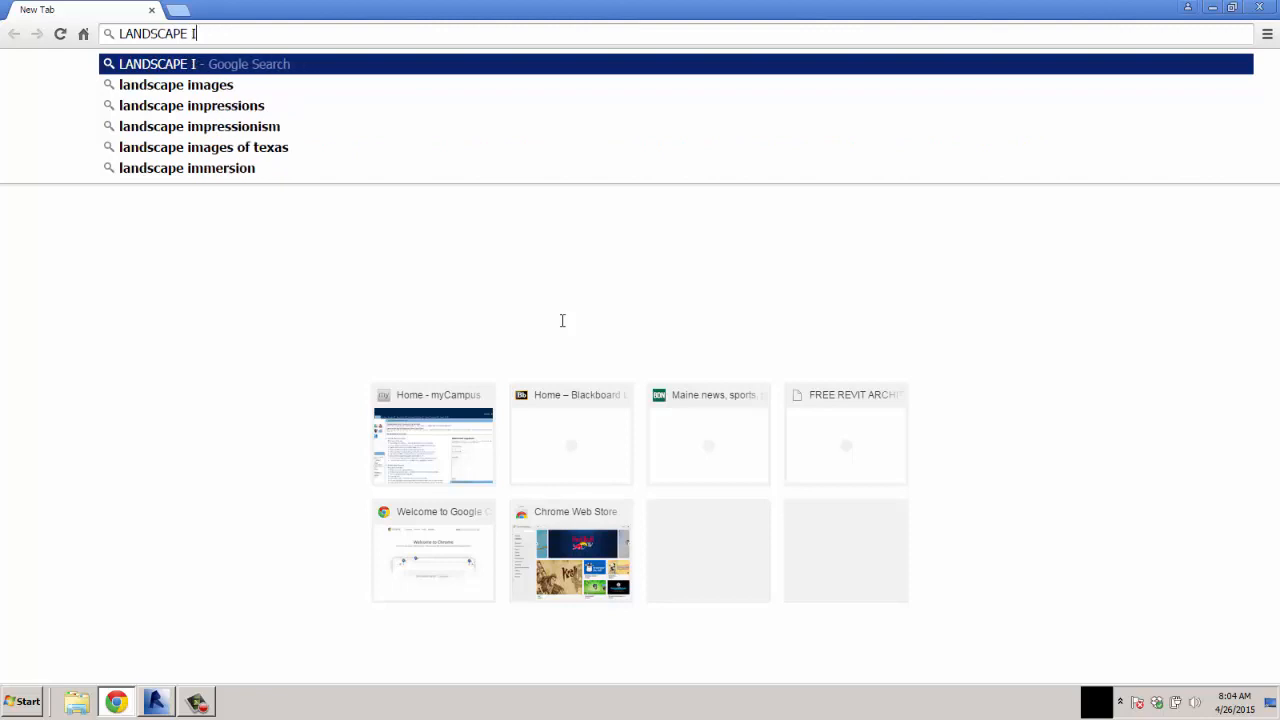
type("BACKGROUNDS")
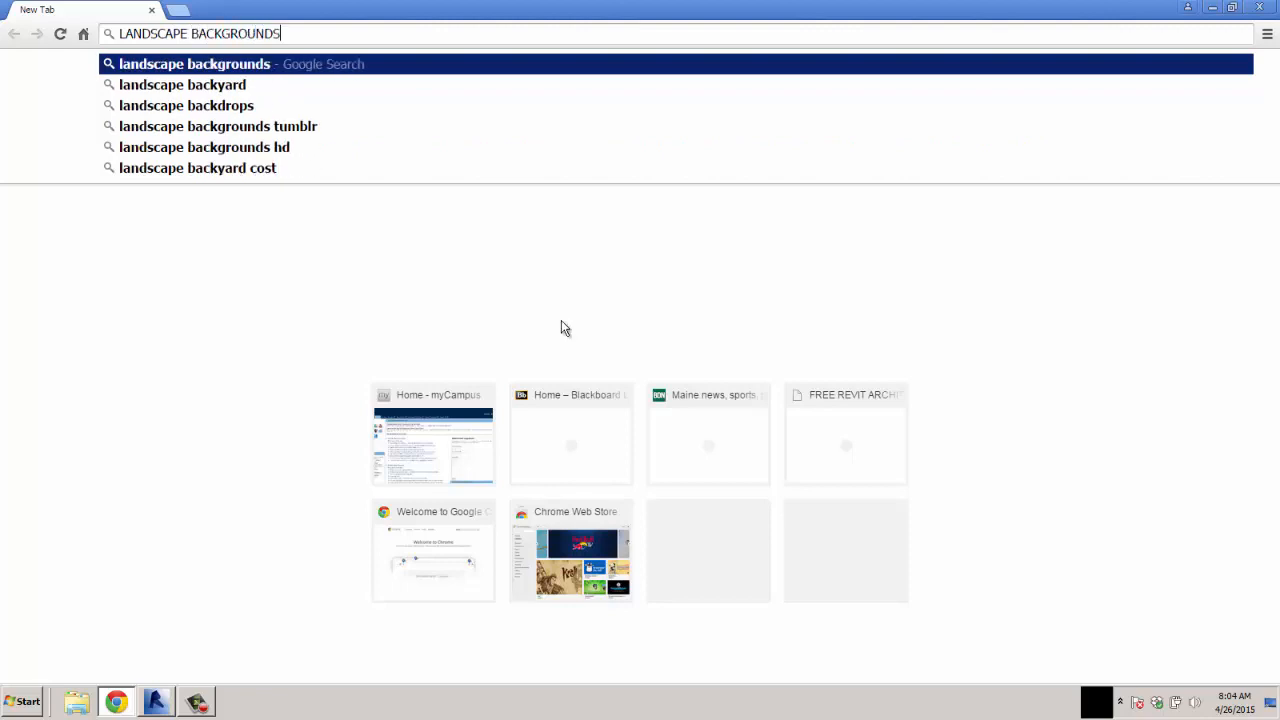
key("Return")
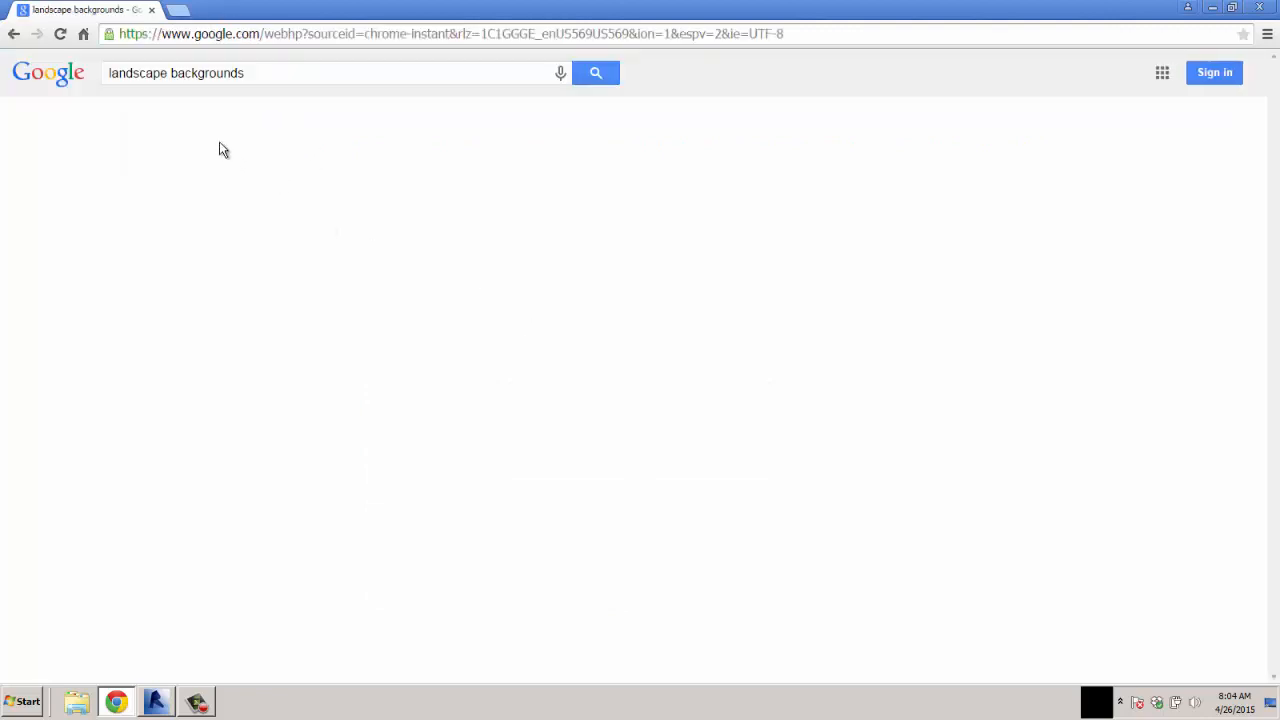
left_click(176, 120)
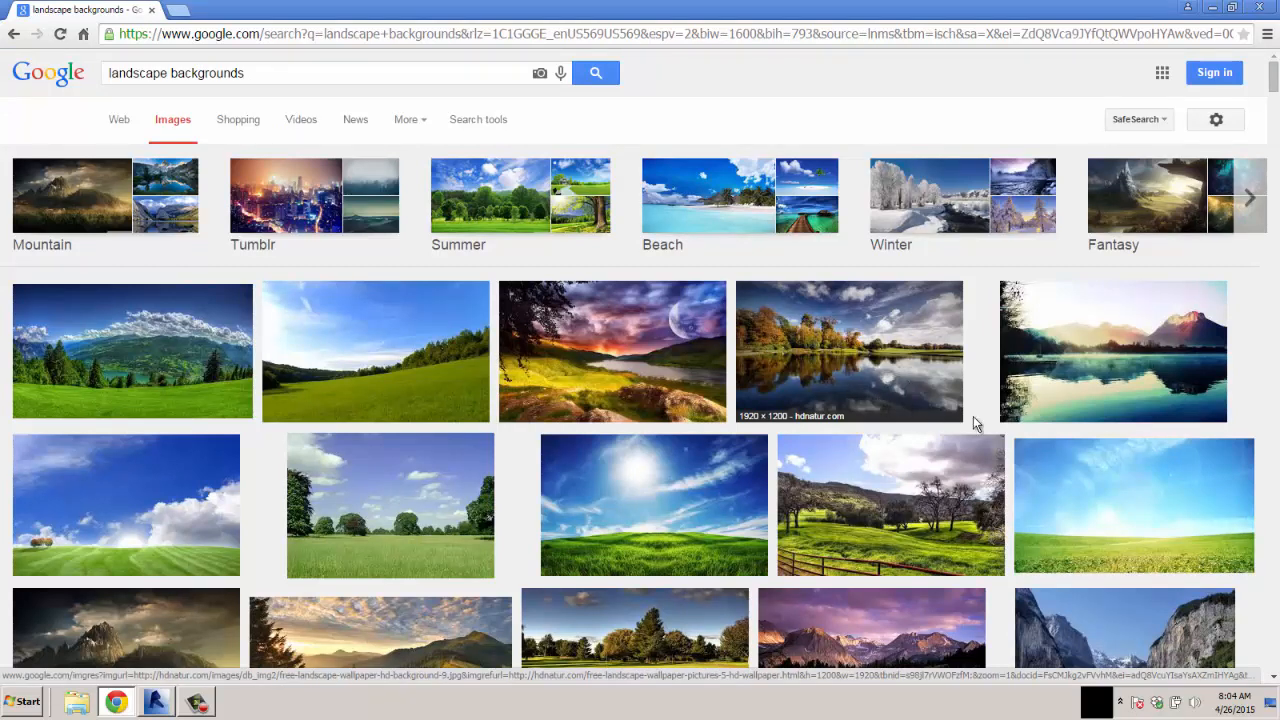
Look through the landscape image results for a suitable sky and field background for the exterior view.
scroll(1085, 473, "down", 2)
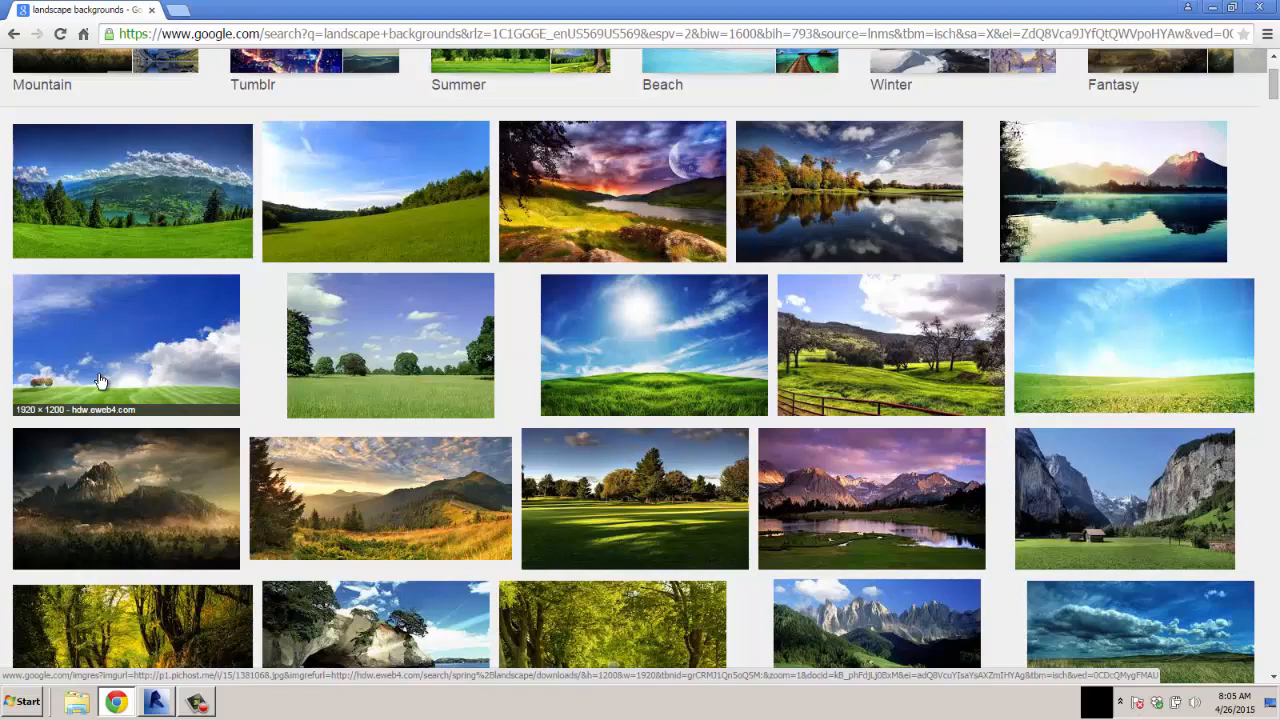
scroll(620, 400, "down", 4)
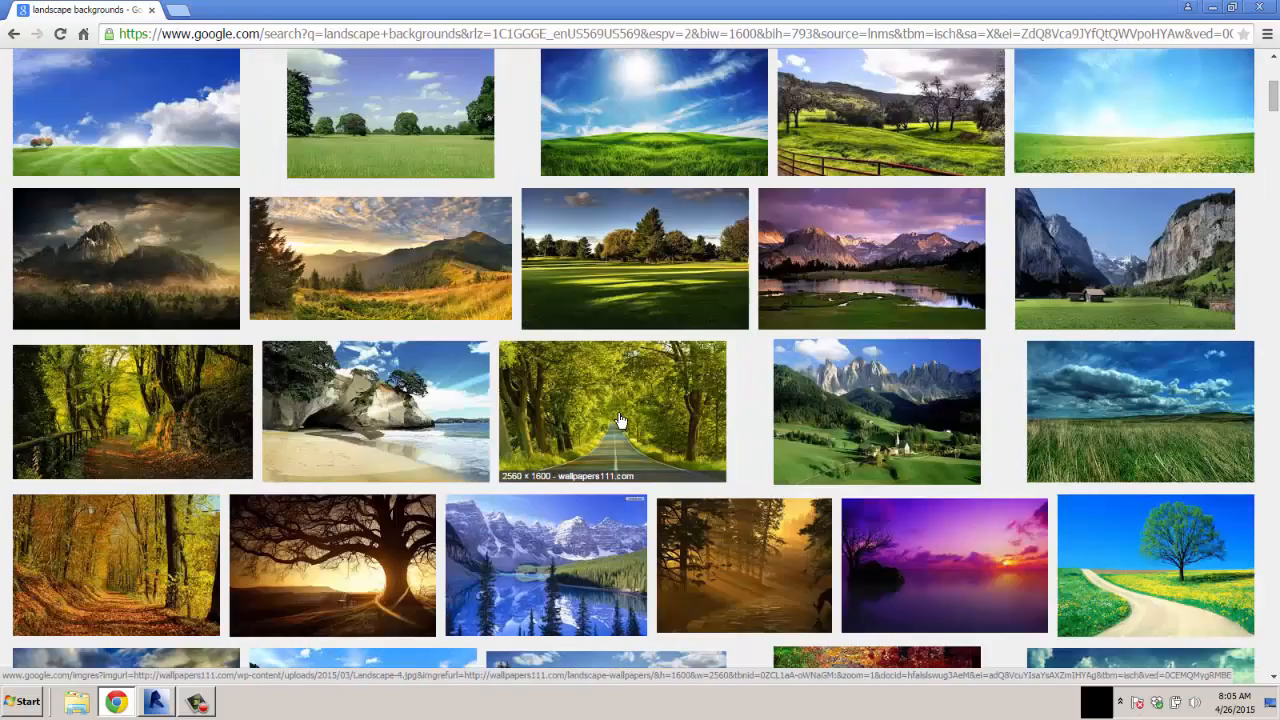
scroll(620, 421, "down", 2)
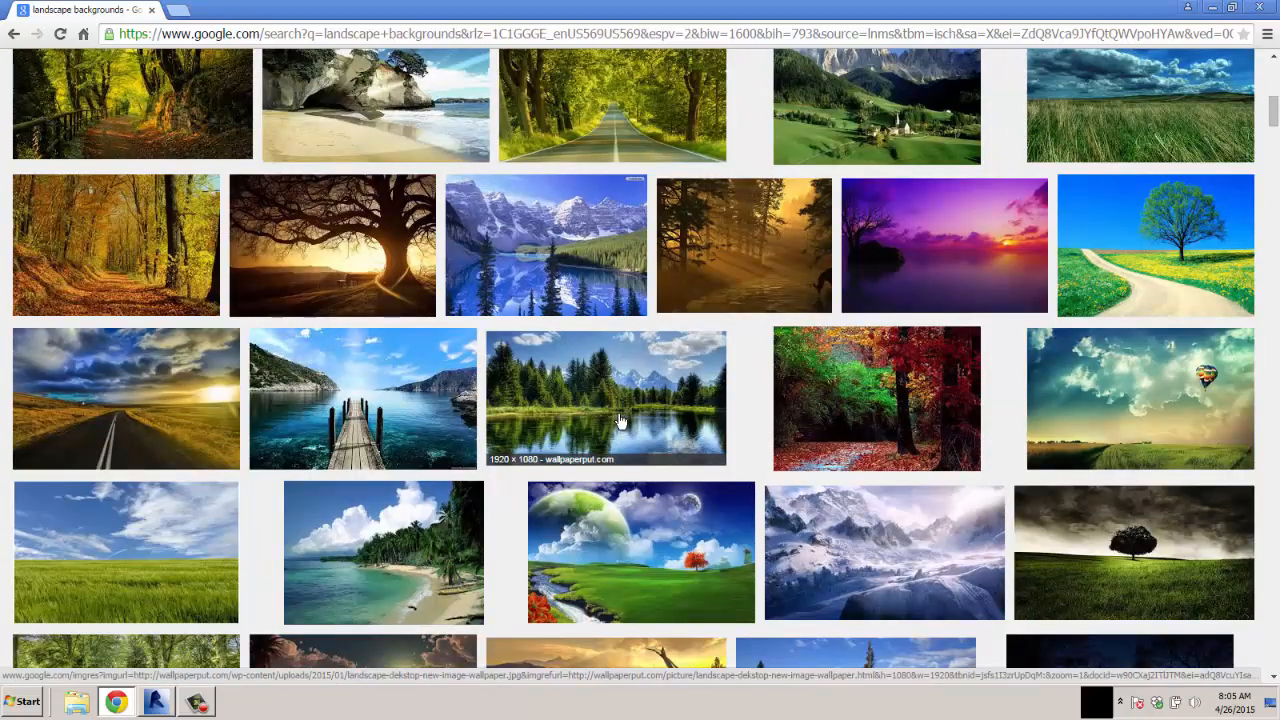
scroll(620, 421, "down", 3)
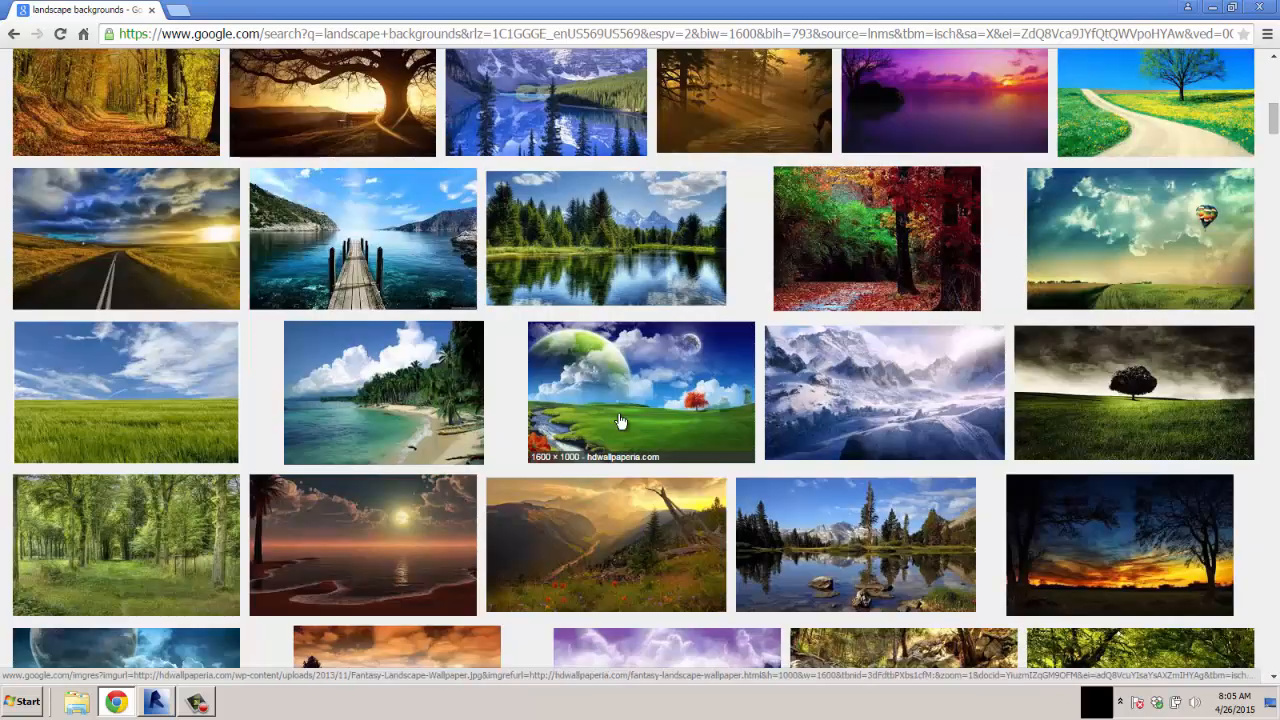
scroll(620, 421, "up", 10)
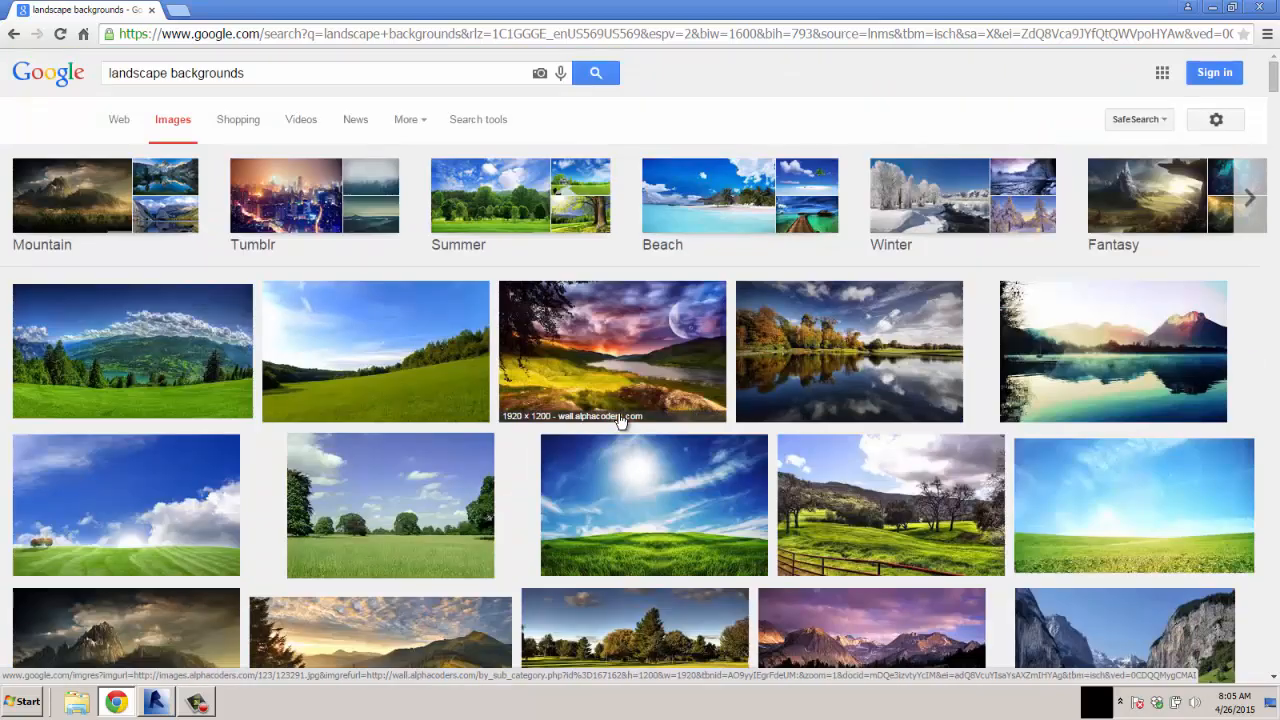
View the source page of the blue-sky green-field picture with the small trees, return, and show more images related to it.
left_click(138, 508)
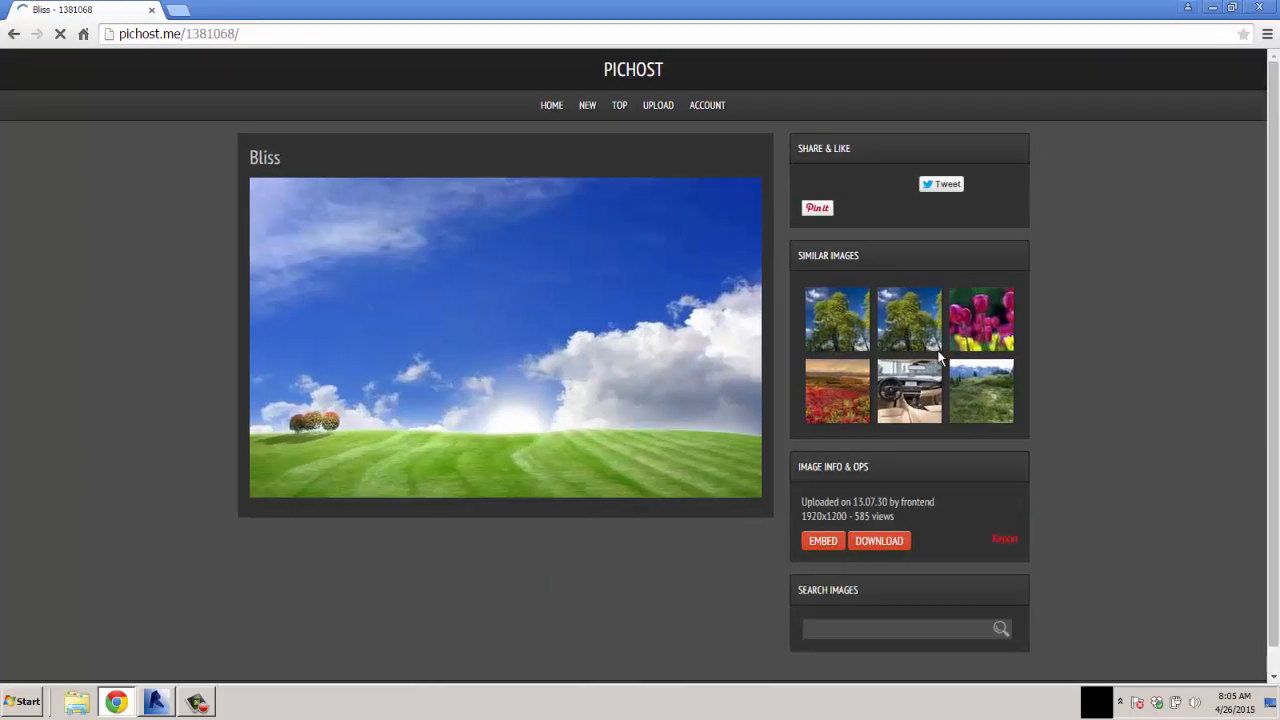
left_click(14, 34)
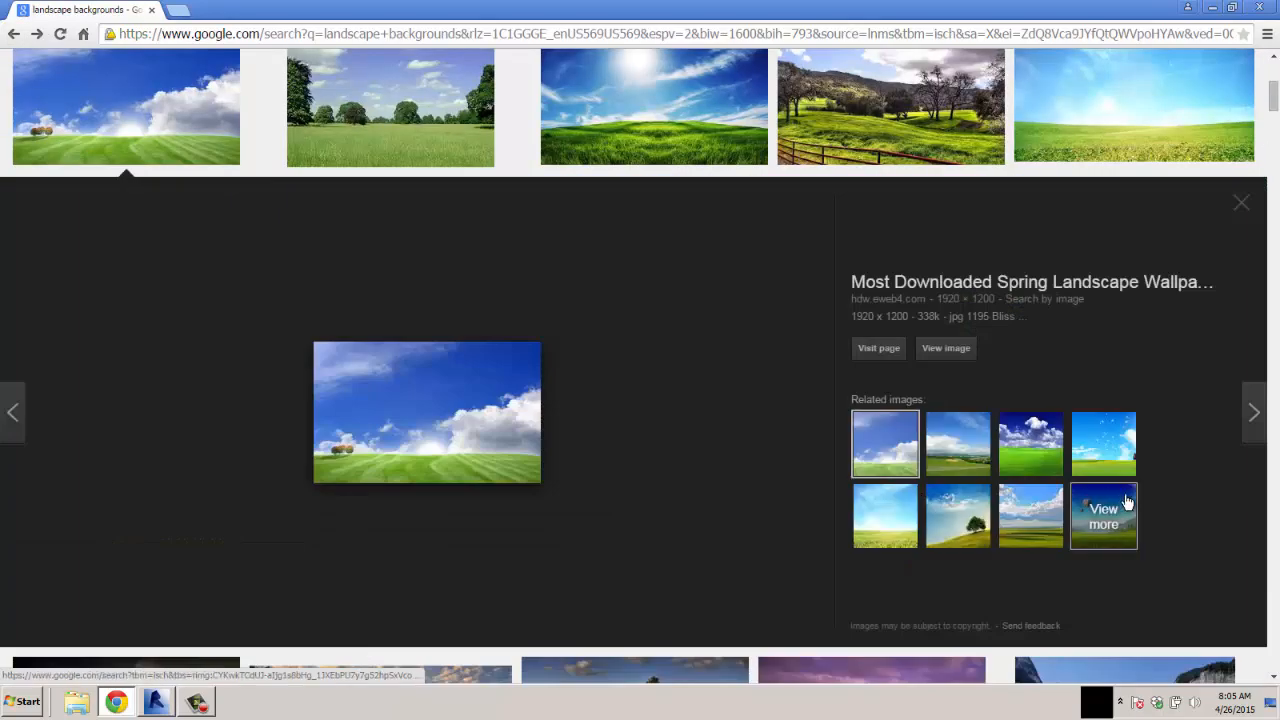
left_click(1116, 526)
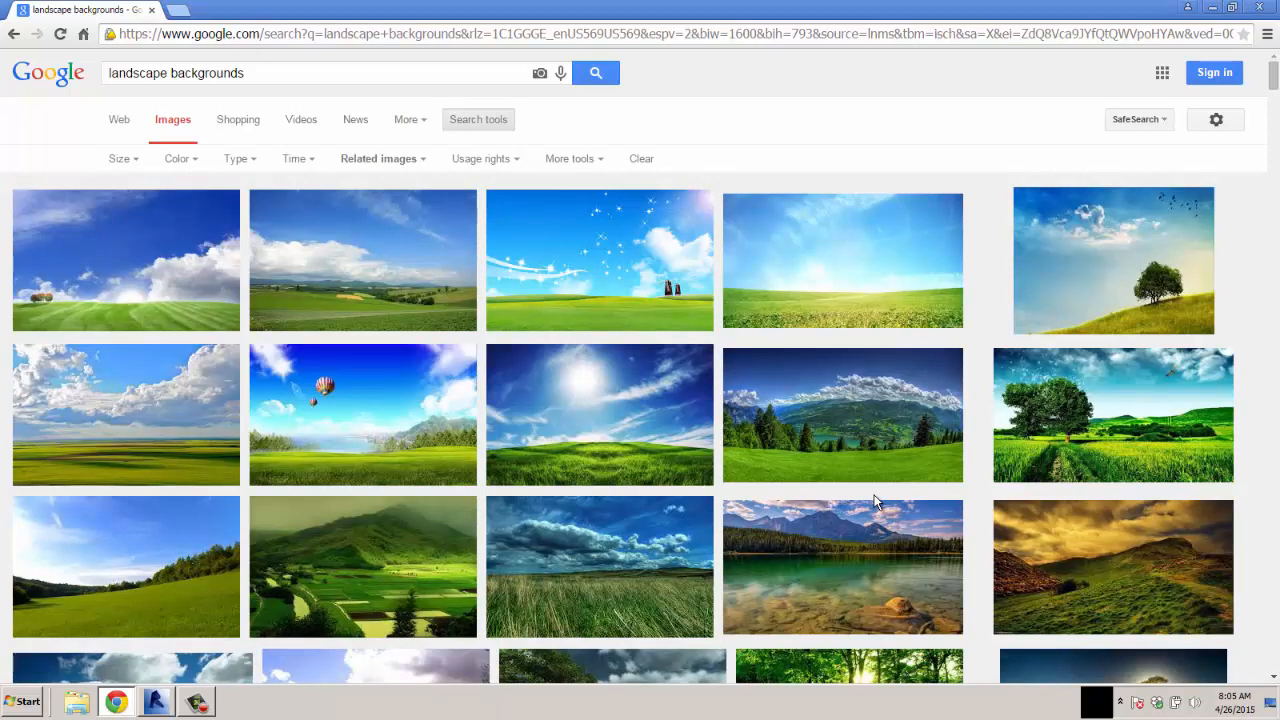
Open the source page of the flat landscape picture with large clouds over green and yellow fields.
left_click(128, 459)
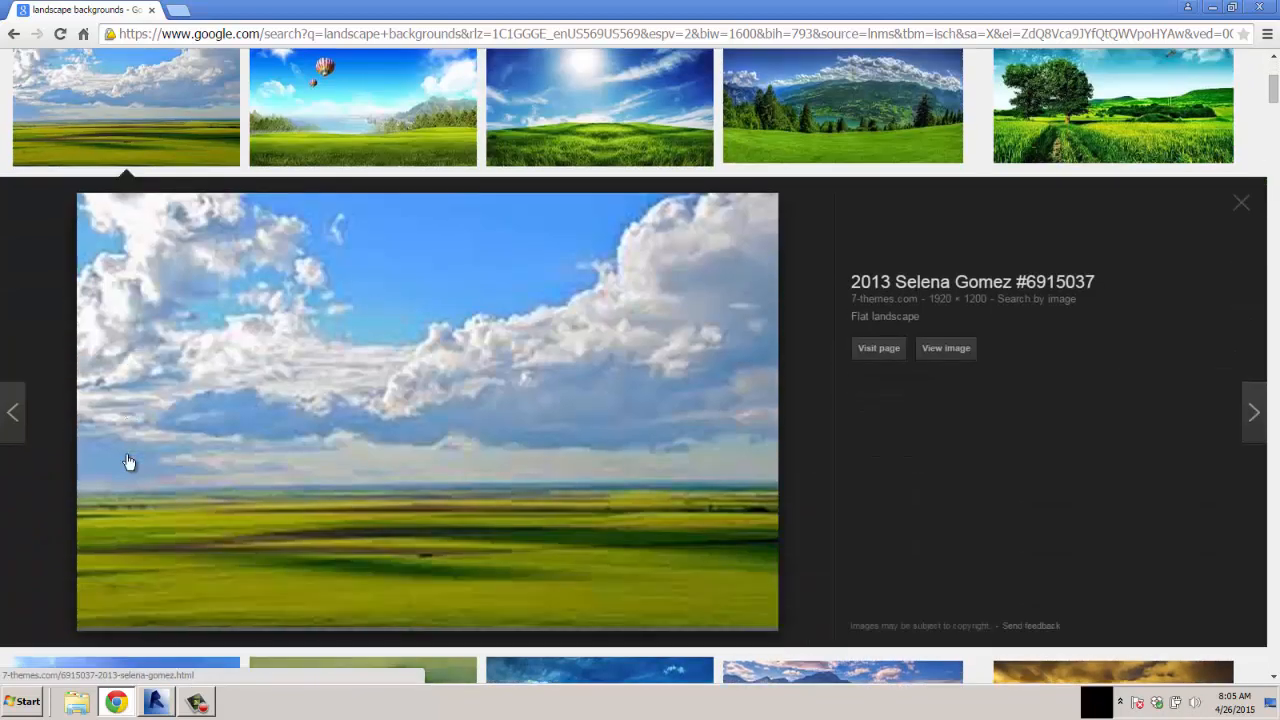
left_click(931, 352)
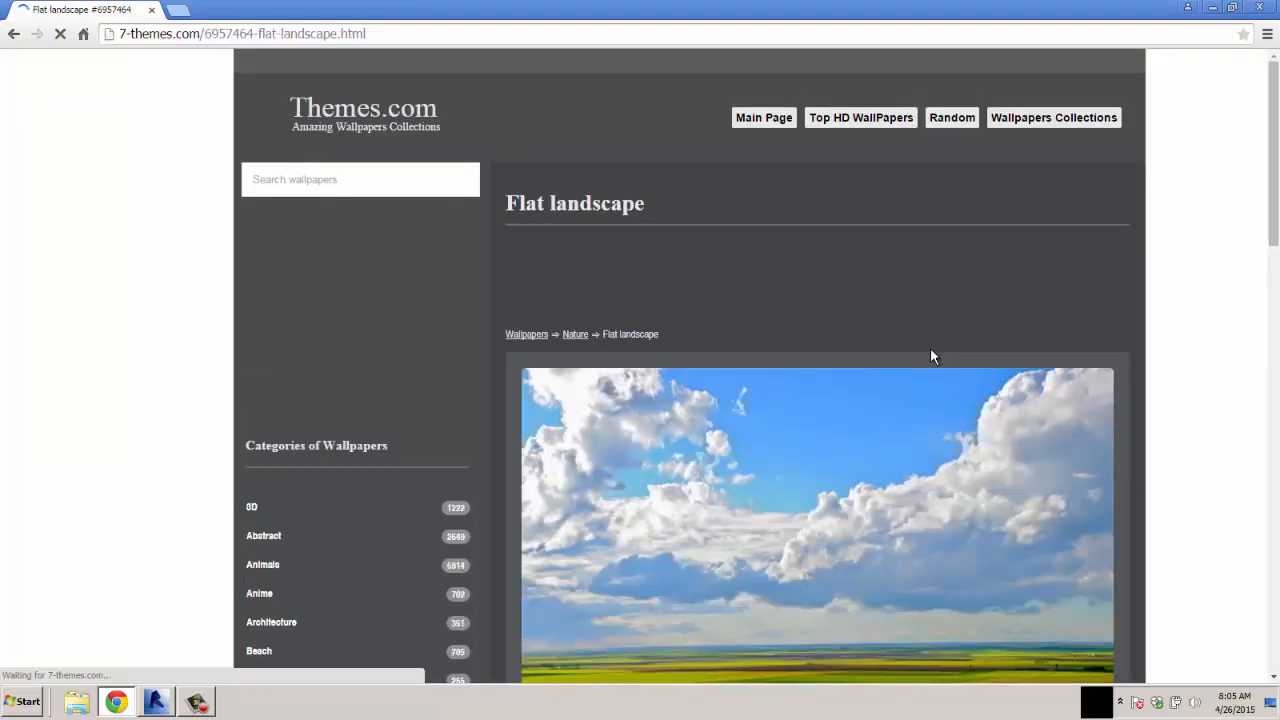
scroll(931, 398, "down", 2)
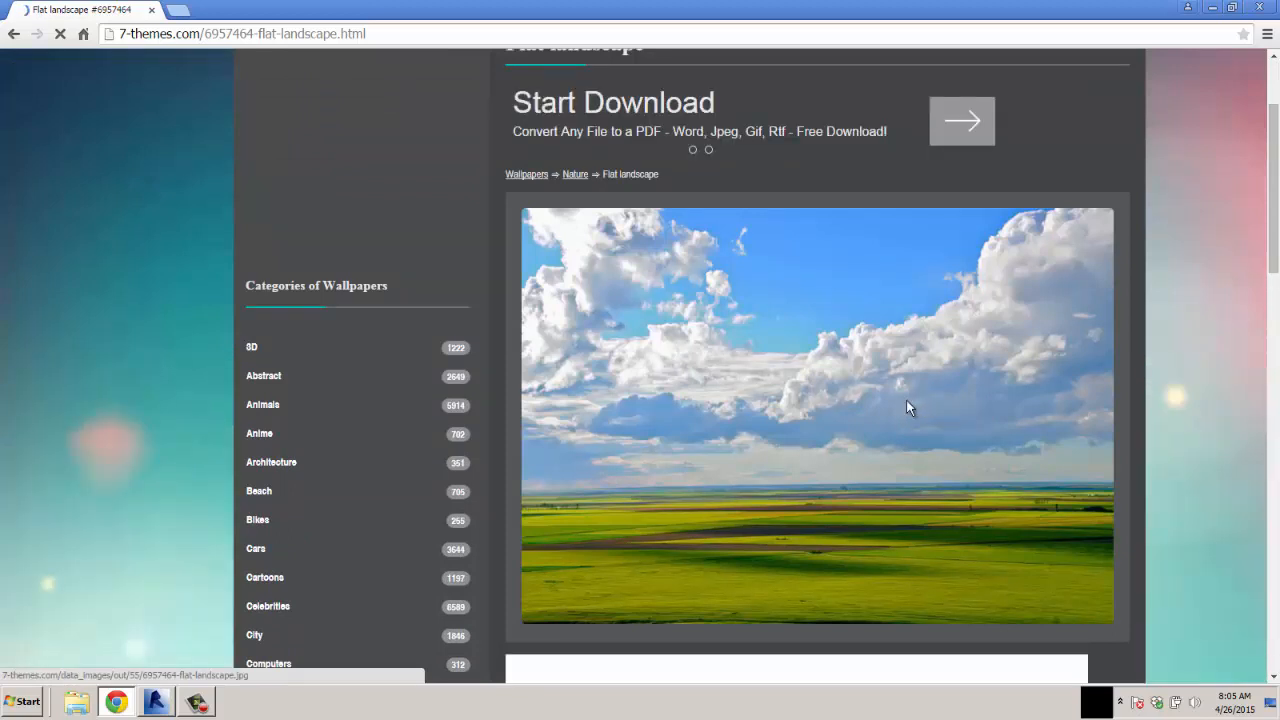
Save the flat landscape image in the artwork folder as BACKGROUND.jpg.
right_click(907, 401)
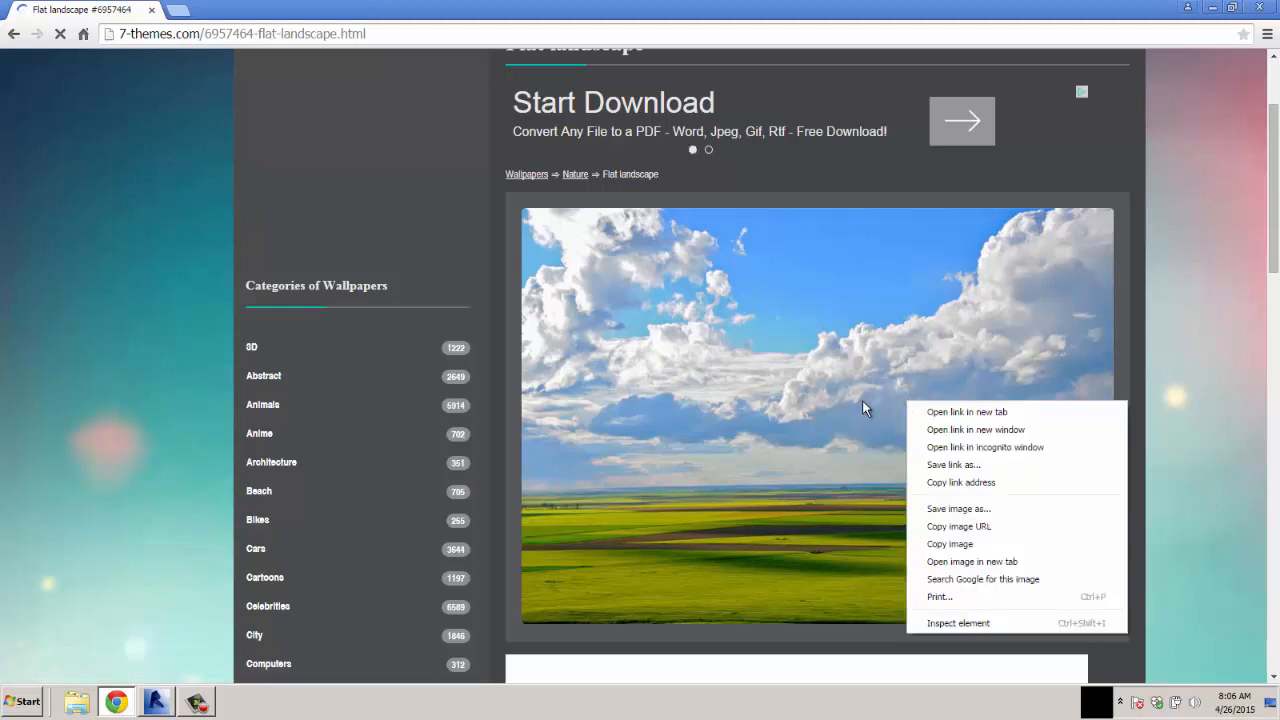
left_click(950, 509)
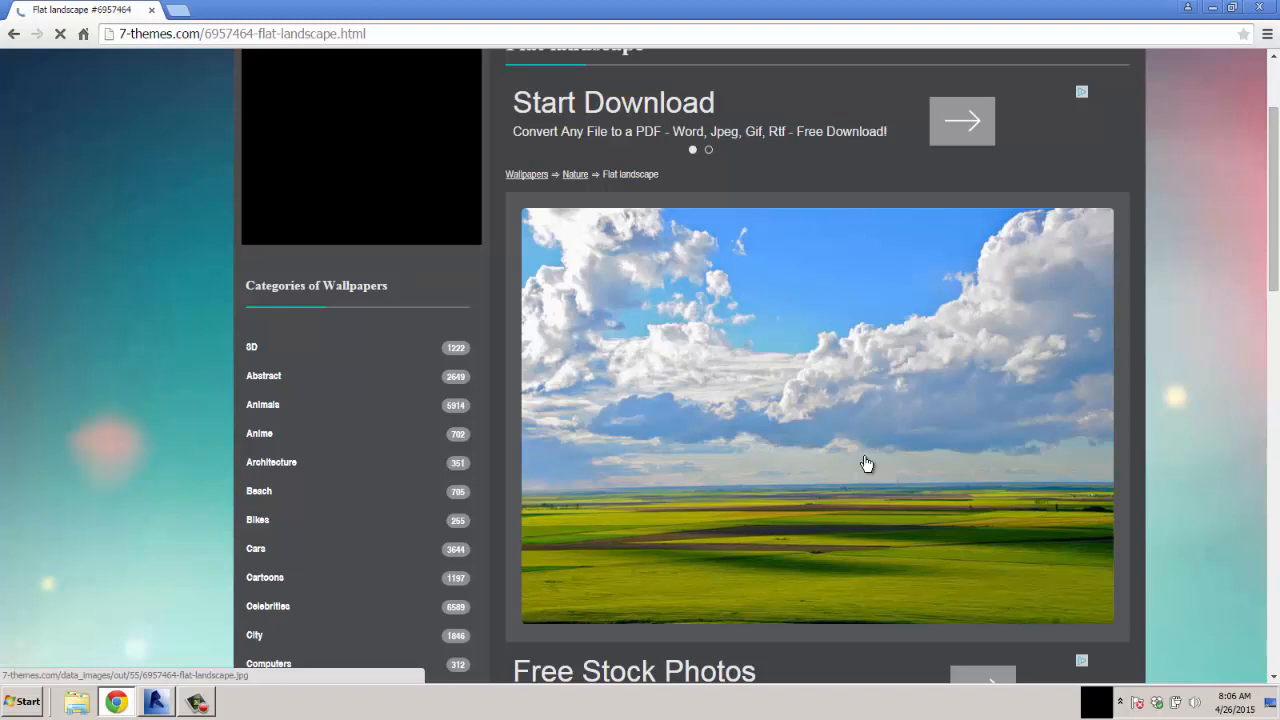
right_click(837, 427)
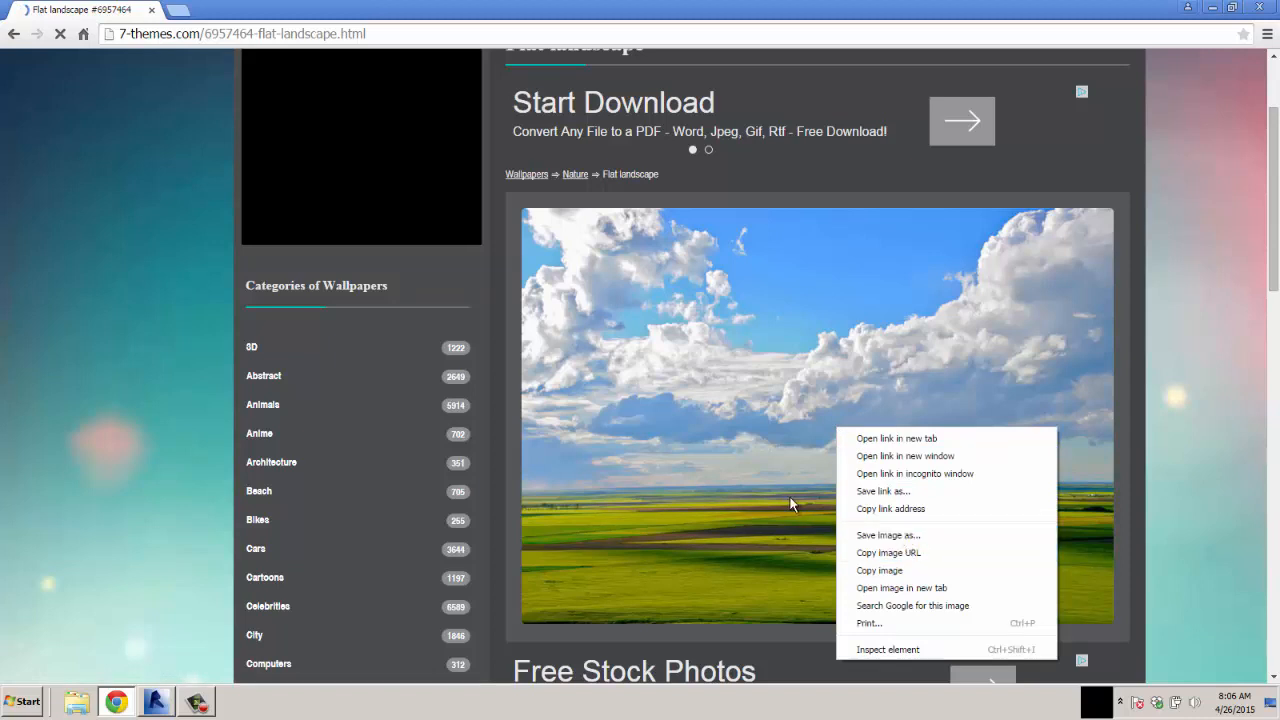
left_click(903, 536)
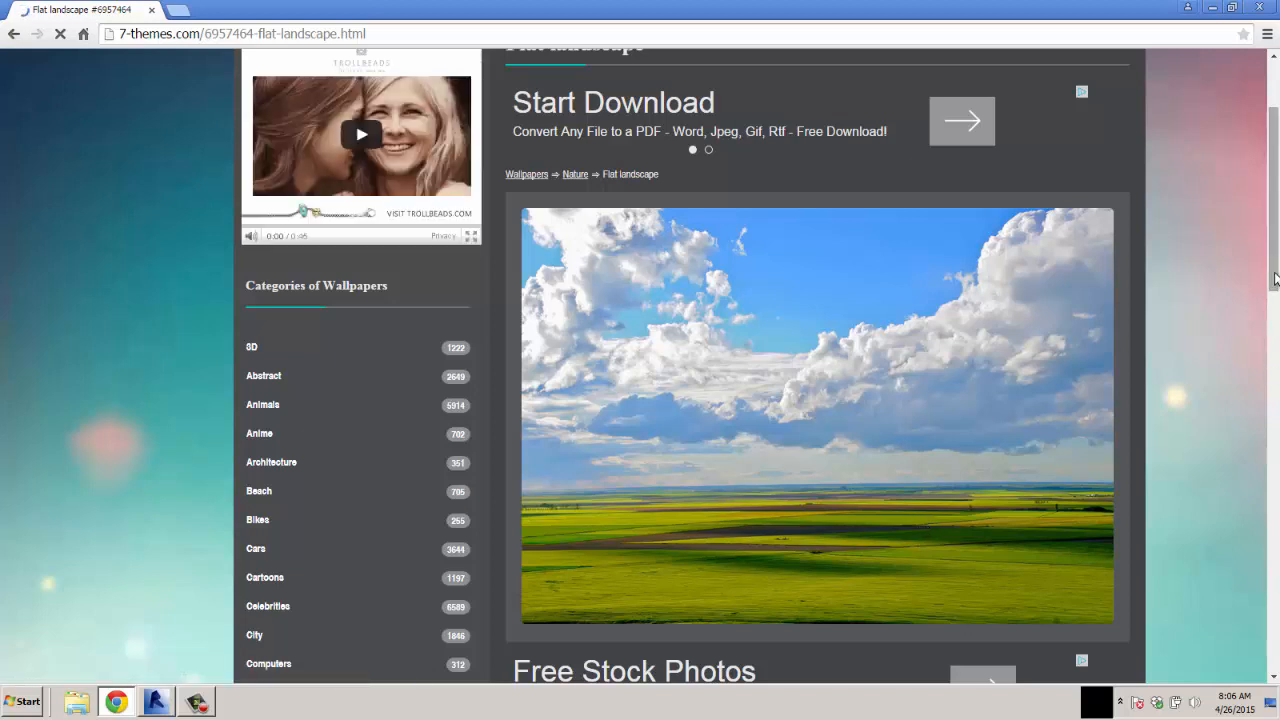
key("ctrl+s")
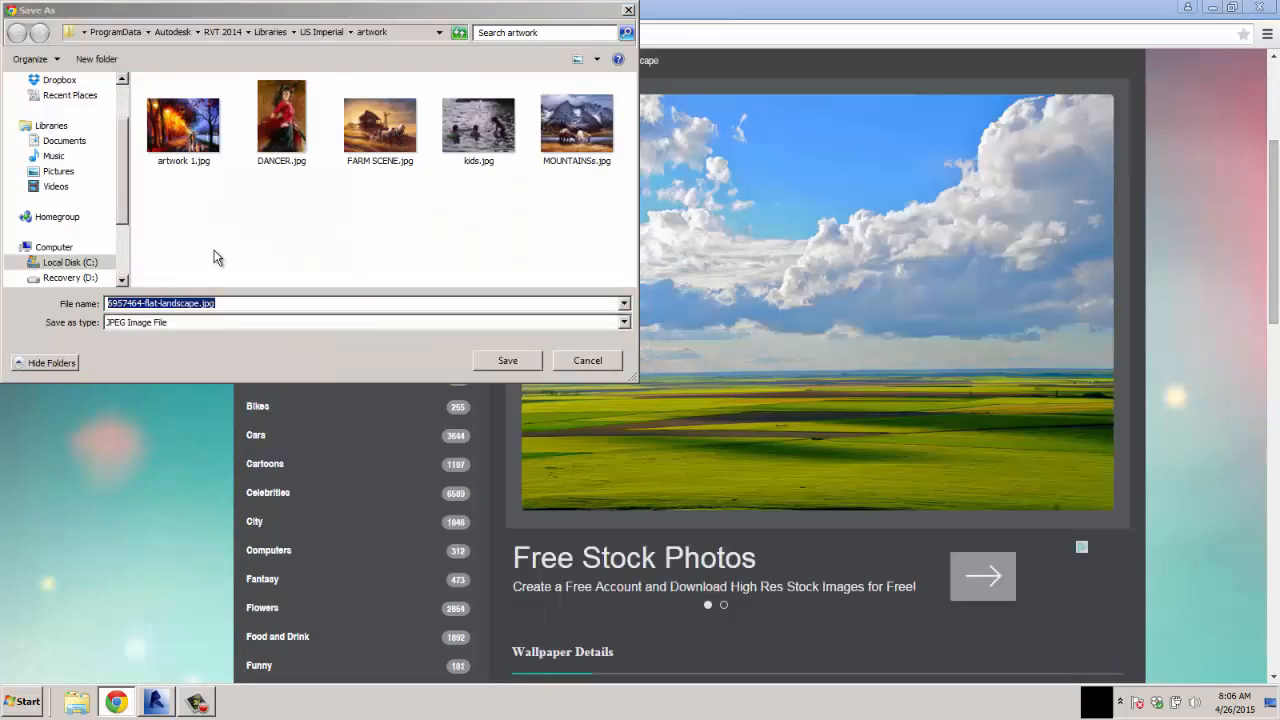
left_click(198, 302)
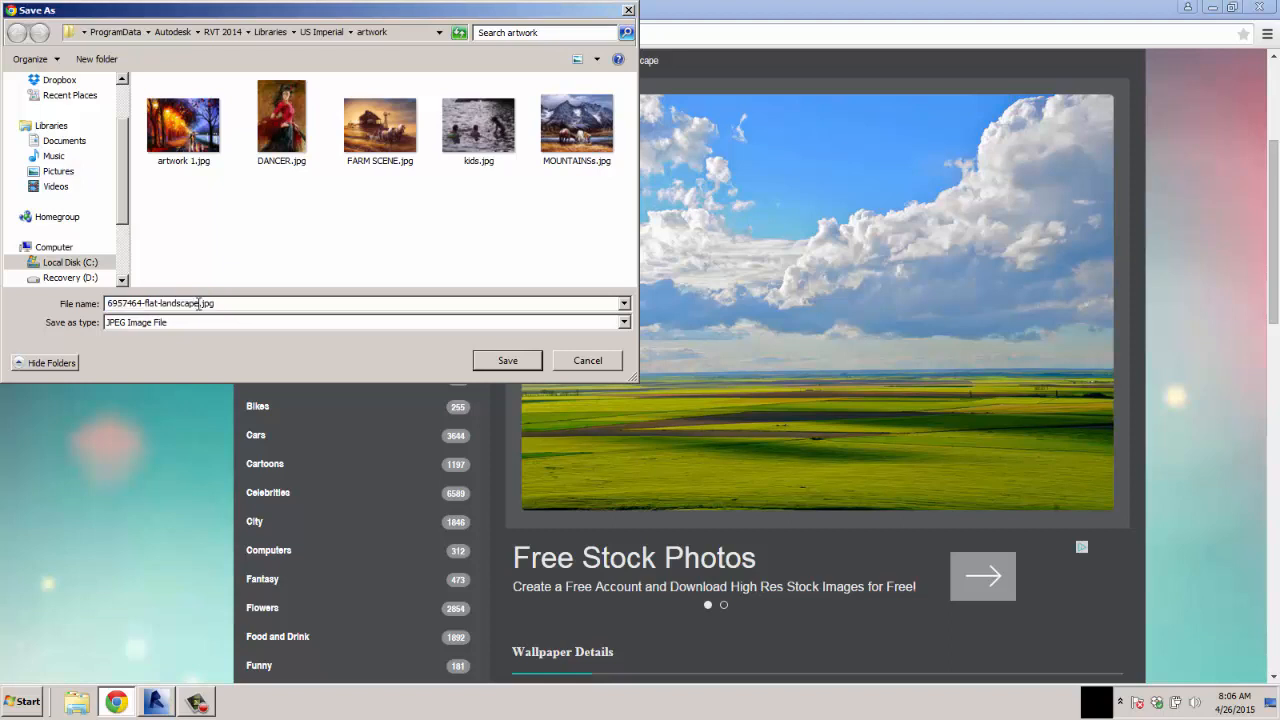
left_click_drag(198, 302, 30, 305)
type("B")
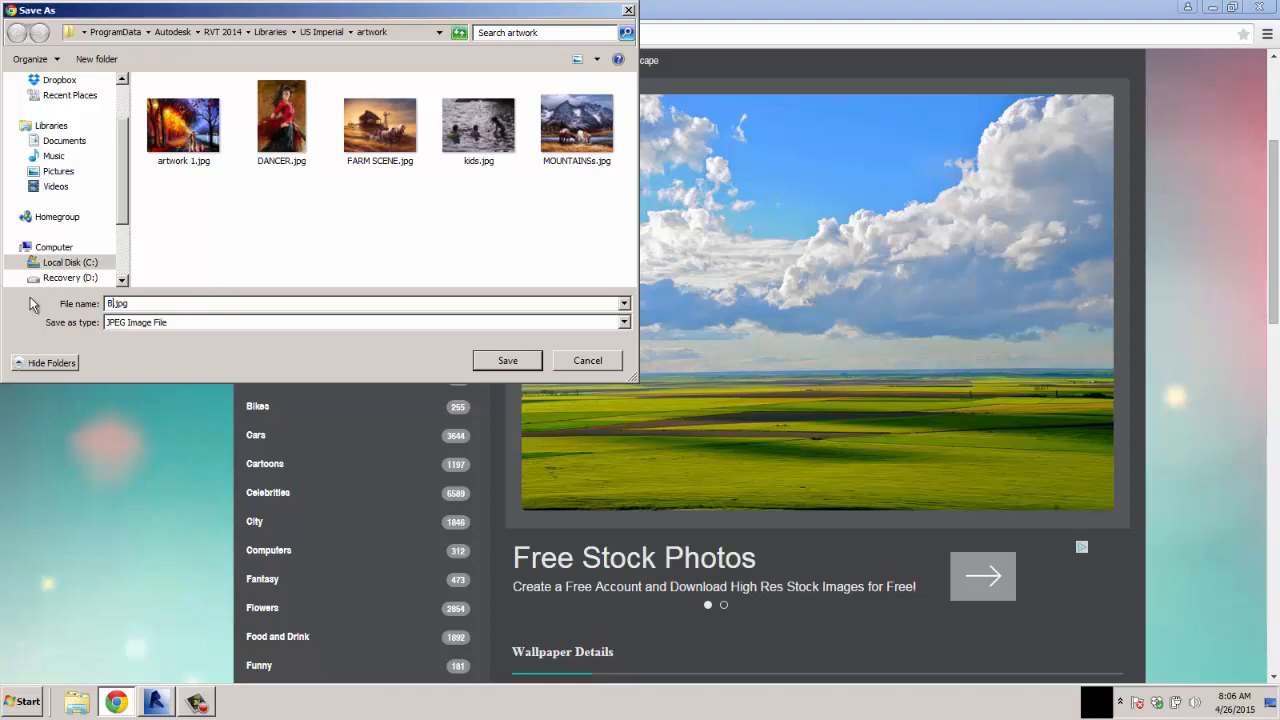
type("ACKGROUND")
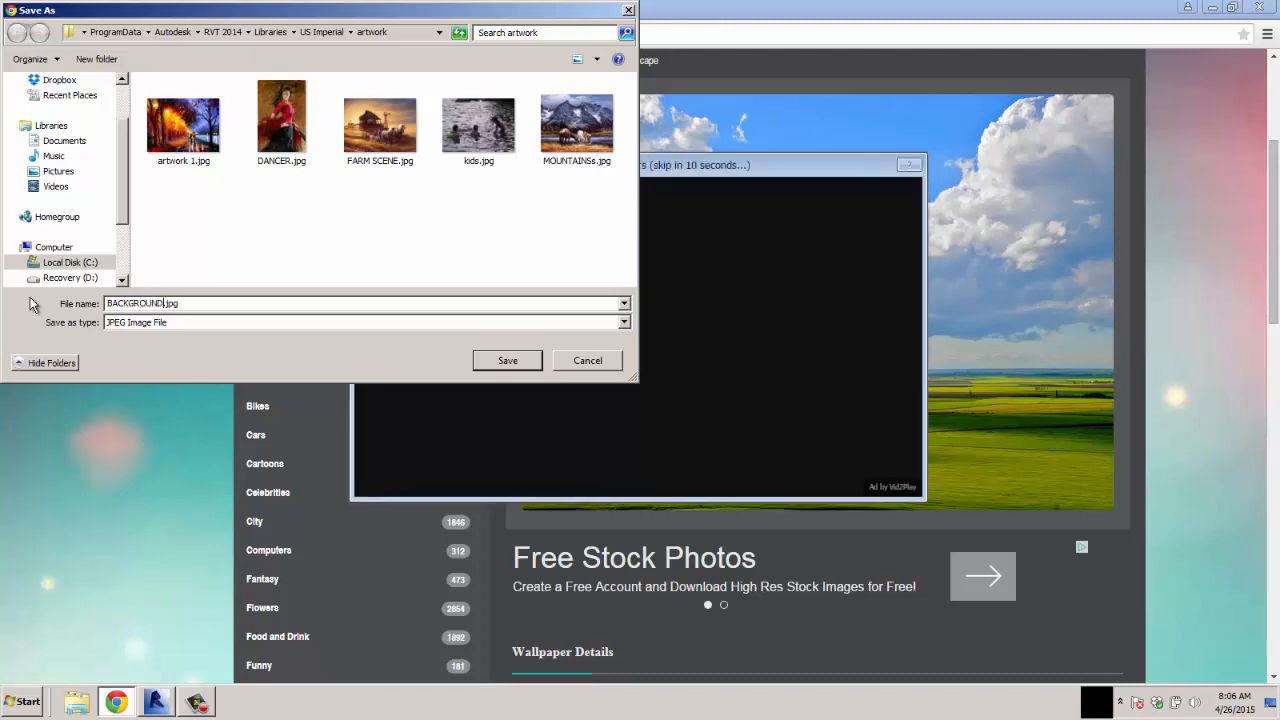
key("Return")
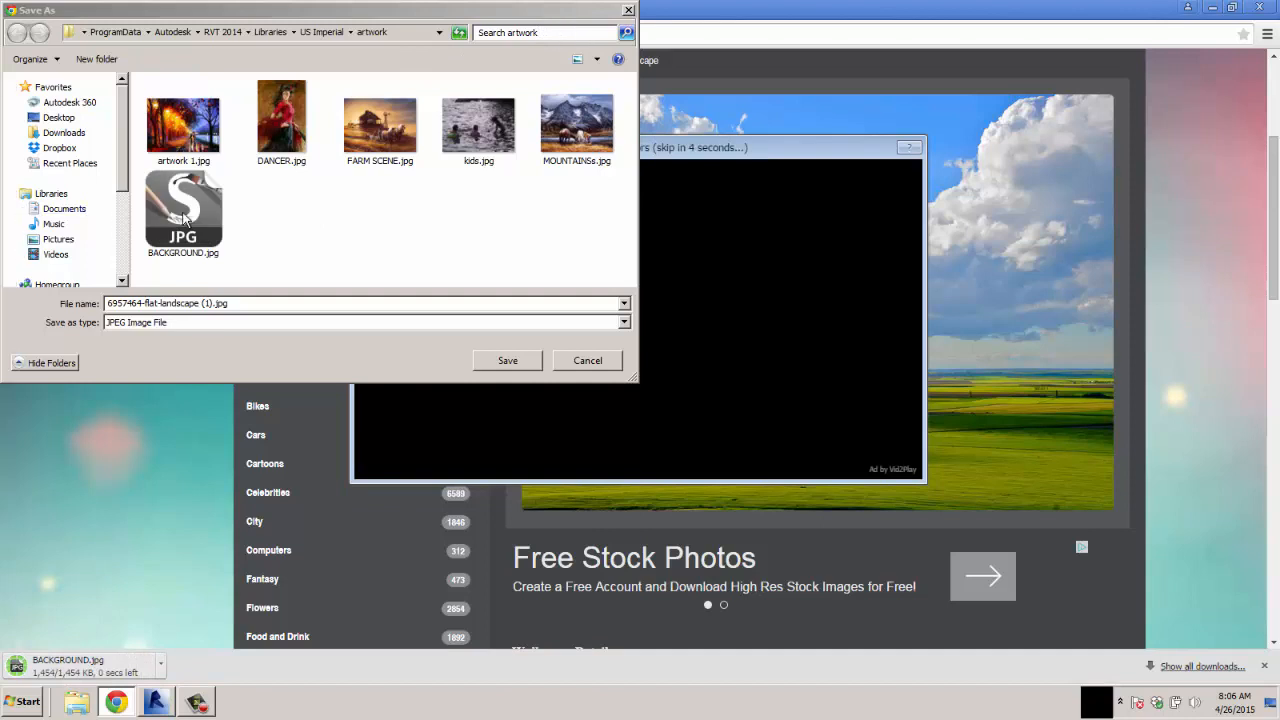
Cancel the second save dialog, close the sponsor pop-up, and switch back to Revit.
left_click(628, 11)
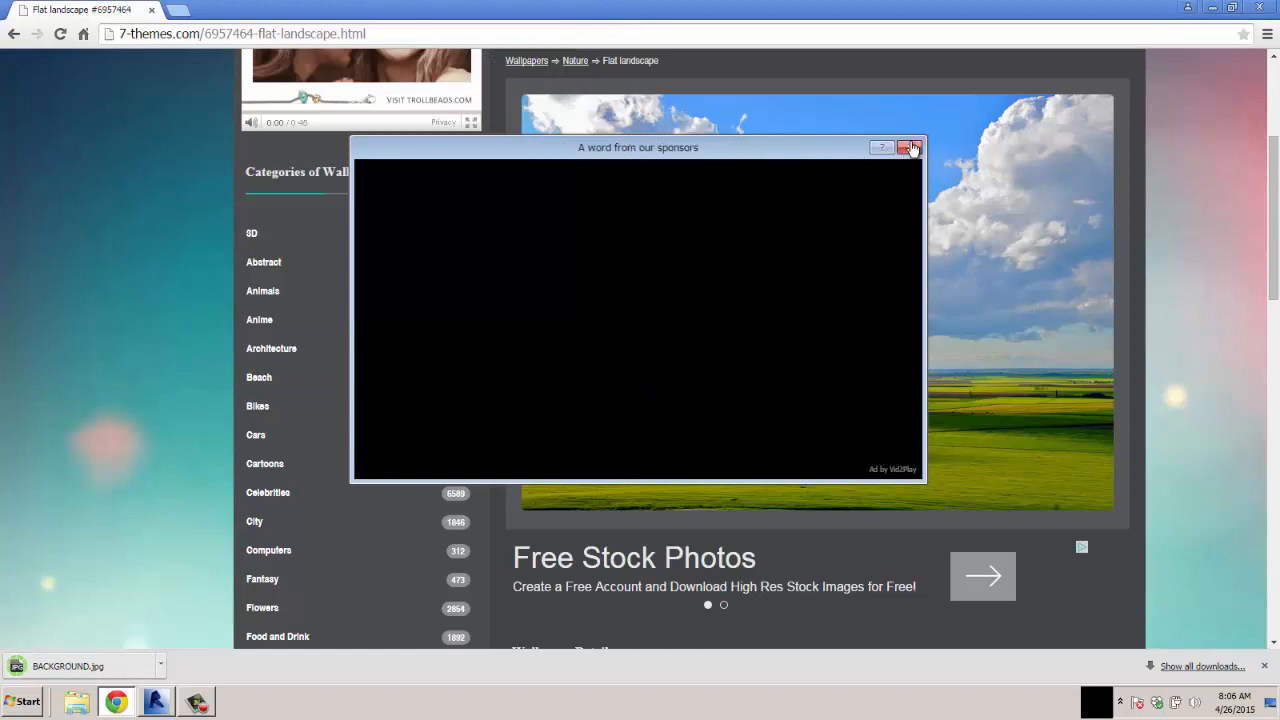
left_click(909, 149)
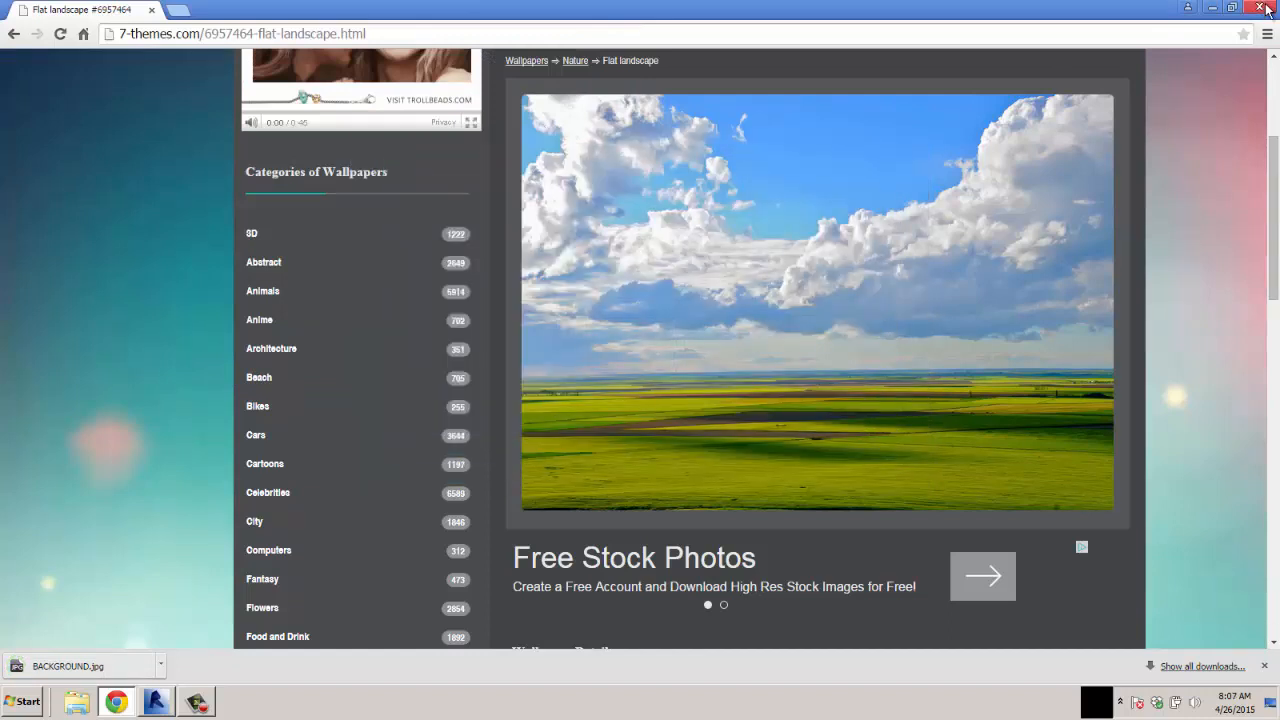
left_click(1213, 8)
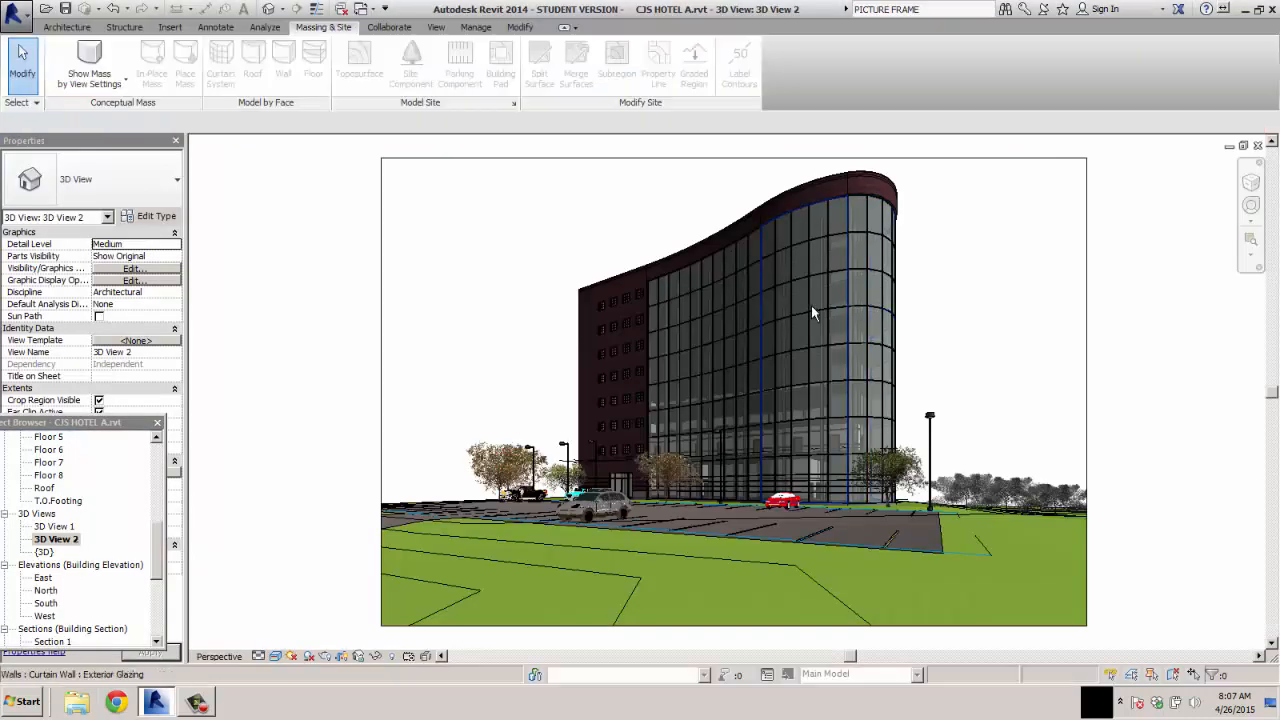
Set the background type of 3D View 2 to Image in its graphic display options.
left_click(136, 284)
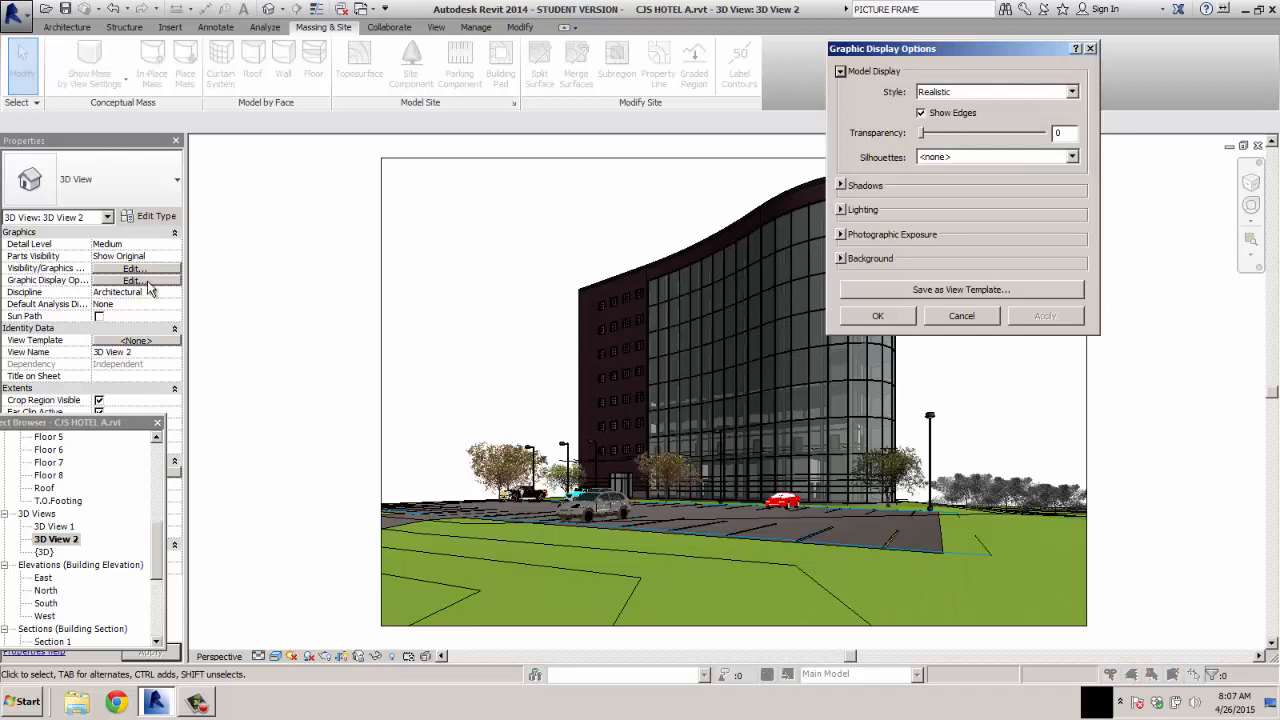
left_click(841, 258)
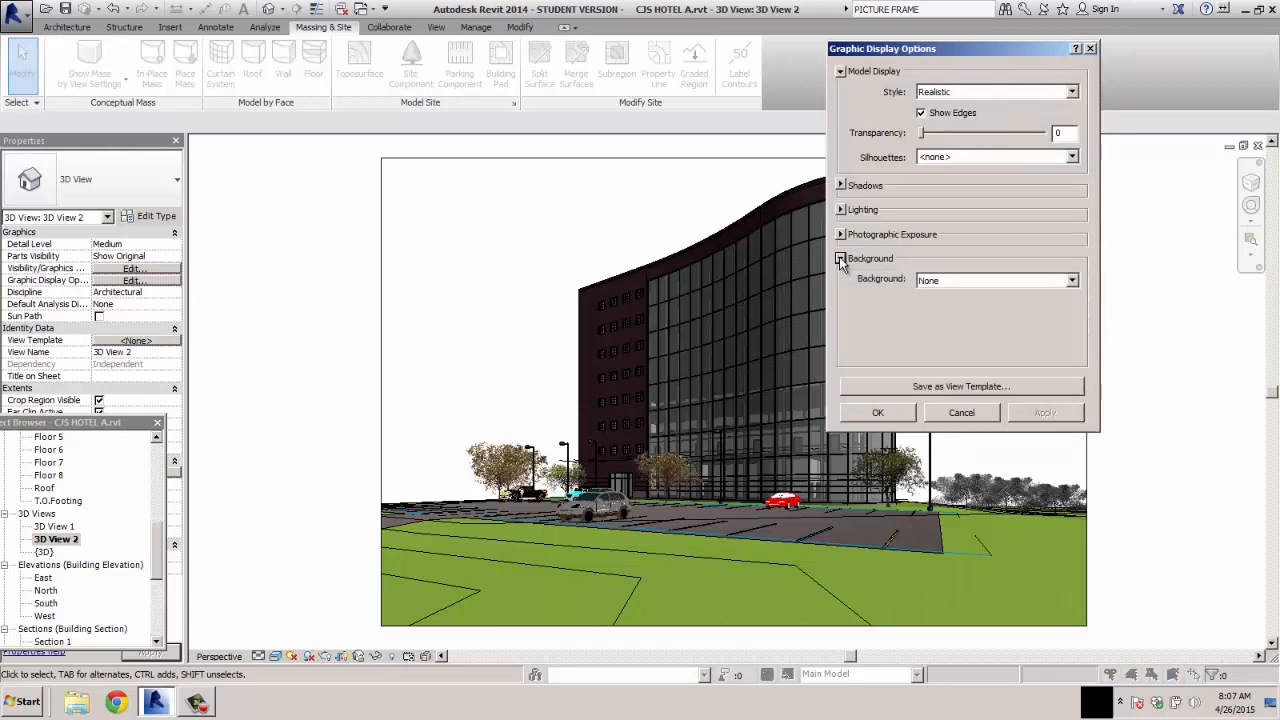
left_click(1070, 281)
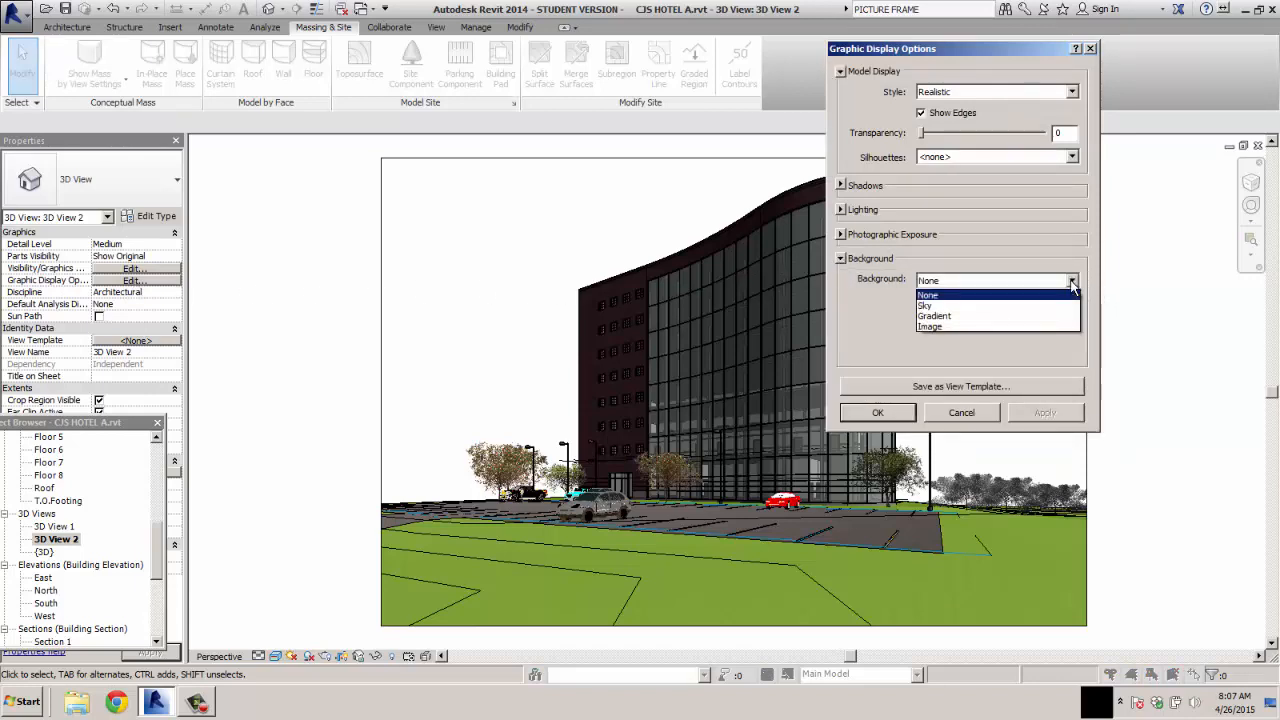
left_click(938, 328)
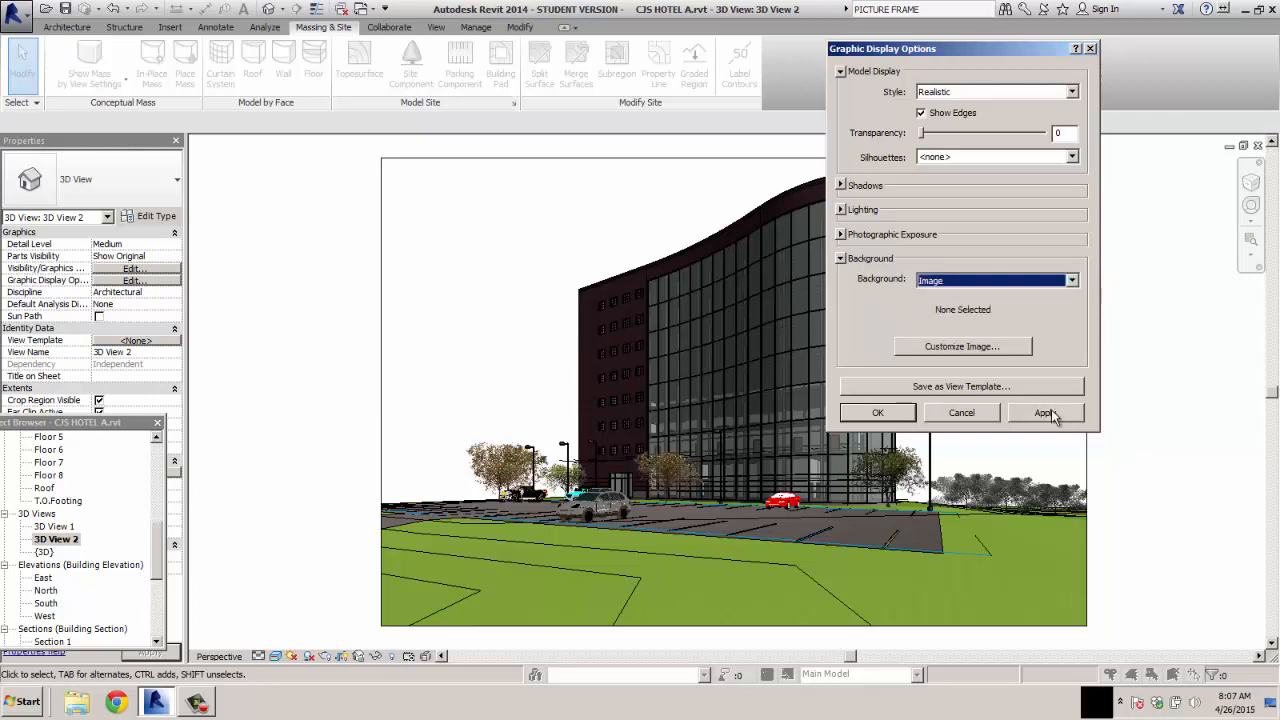
left_click(962, 347)
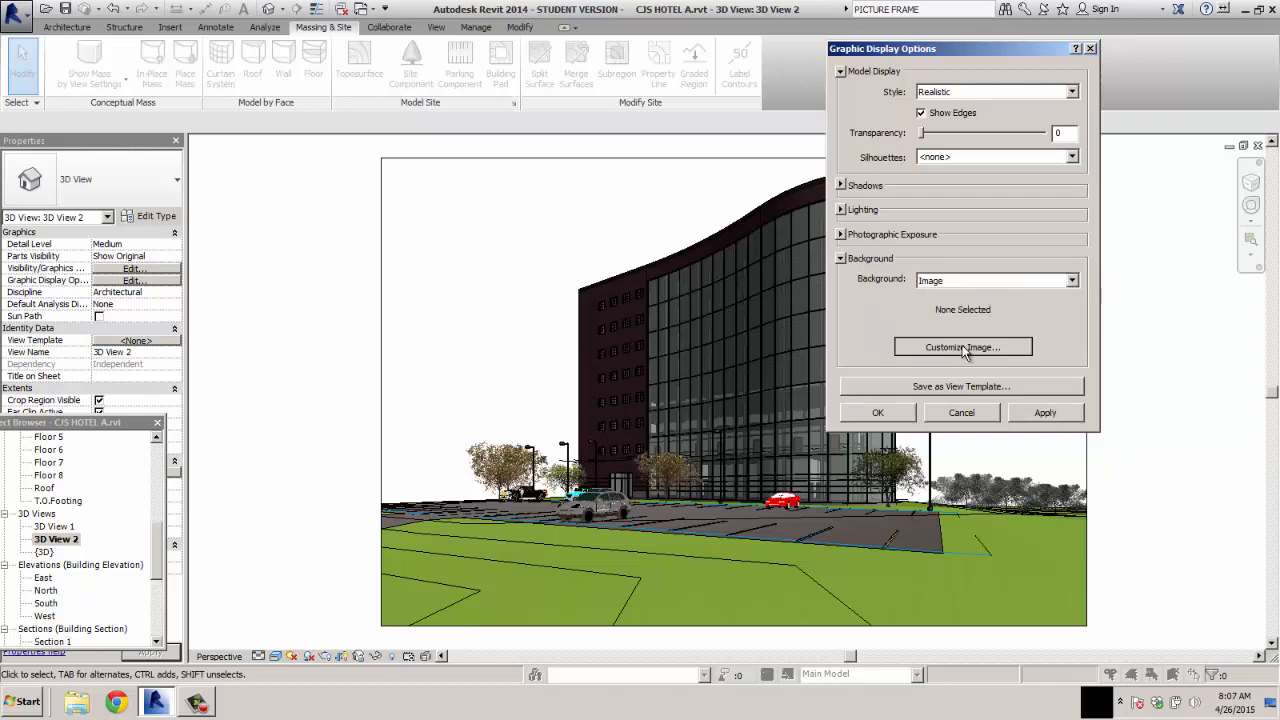
left_click(1124, 363)
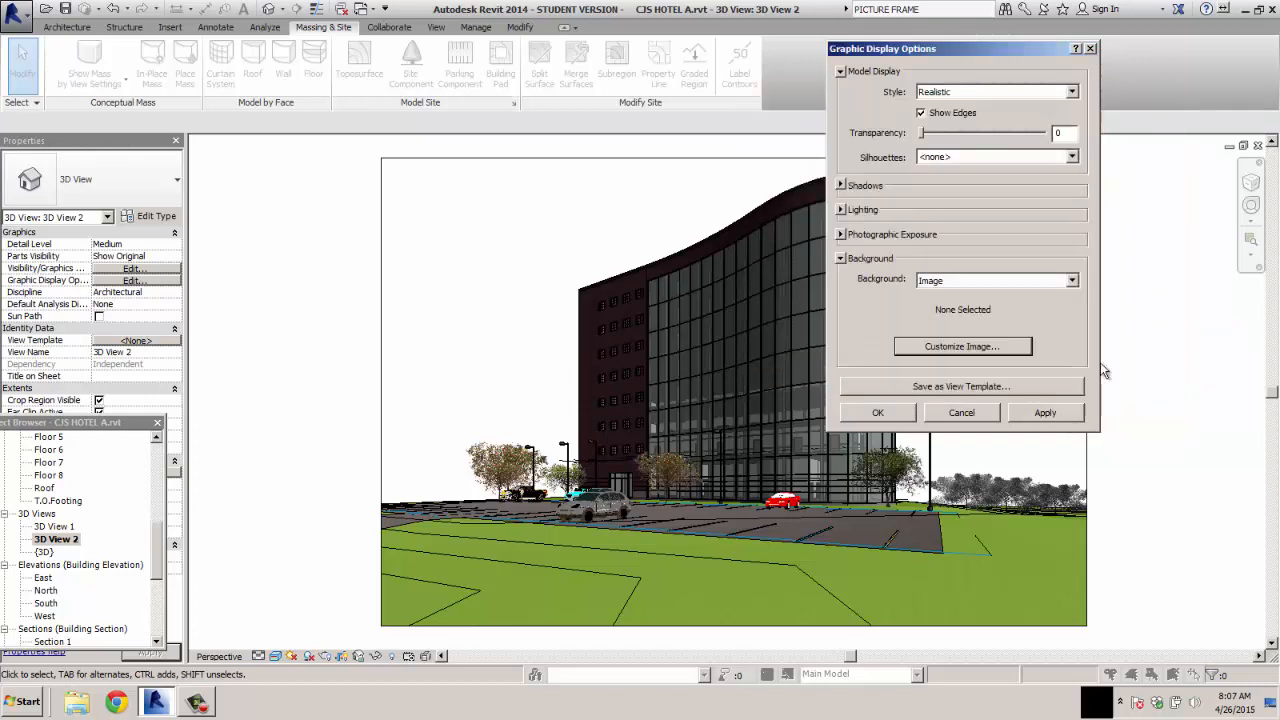
left_click(1071, 280)
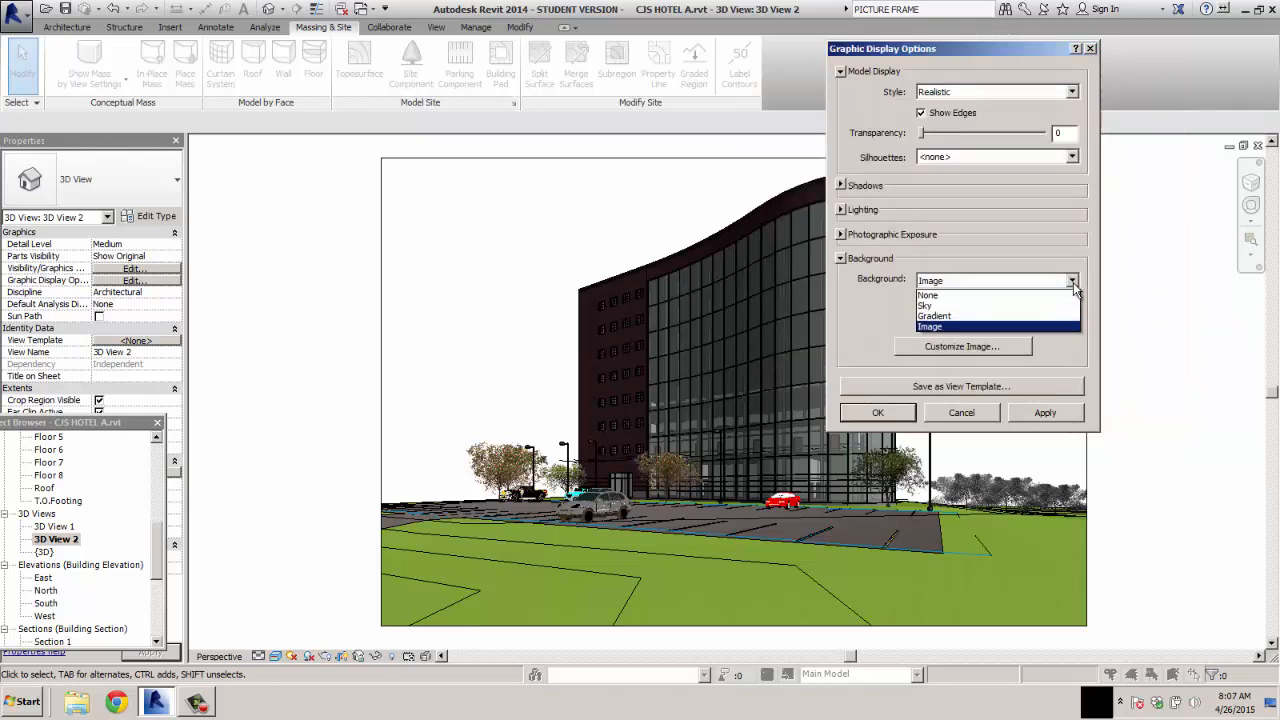
left_click(985, 335)
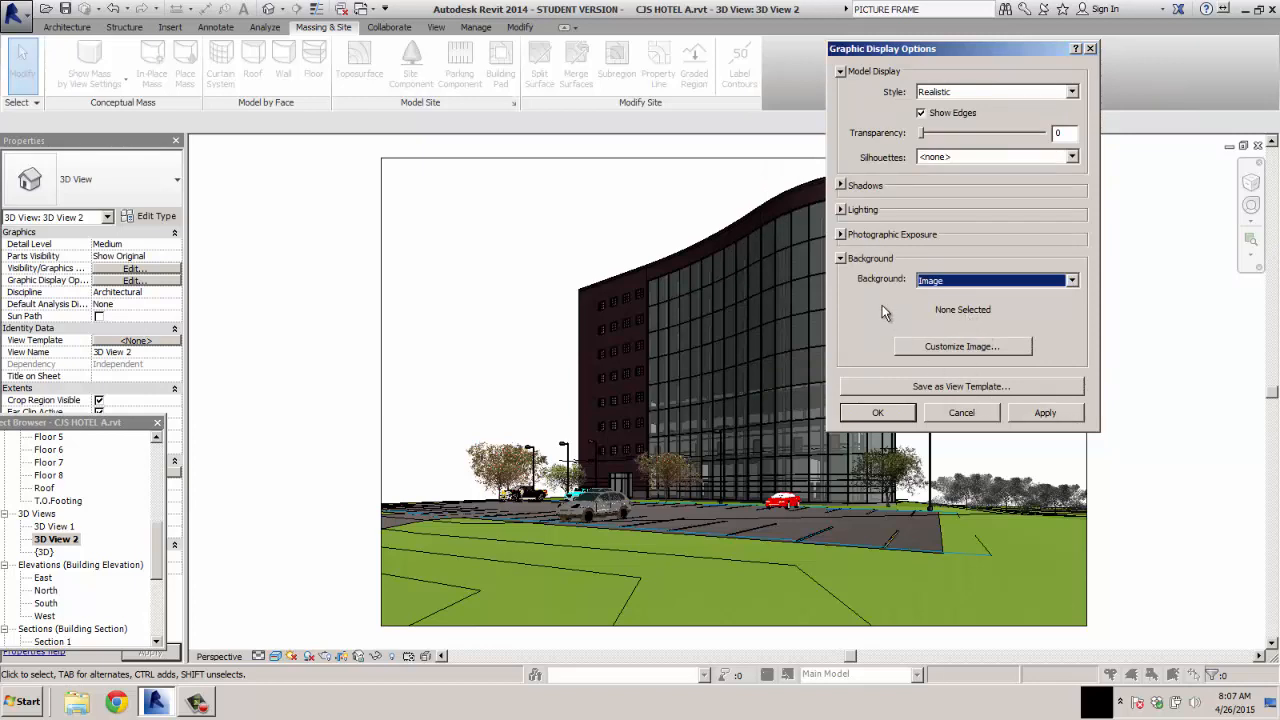
Load BACKGROUND.jpg from the artwork folder as the stretched background image and apply it to the camera view.
left_click(946, 346)
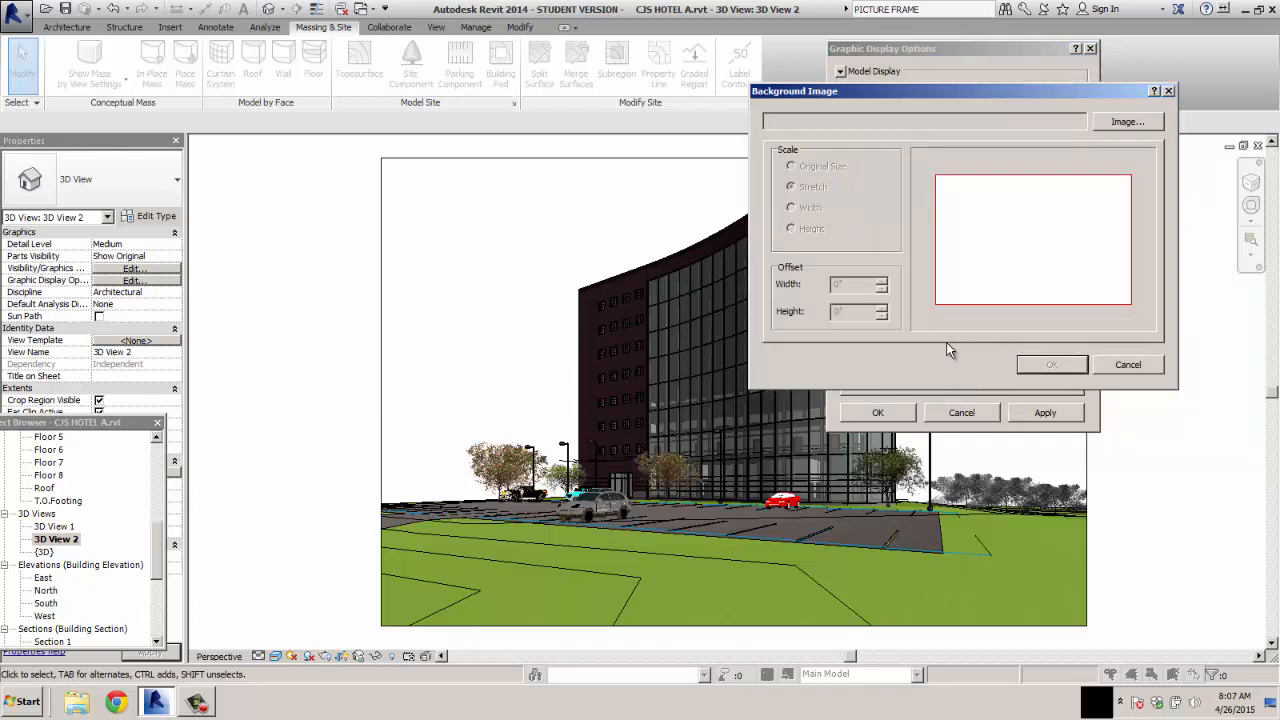
left_click(1148, 123)
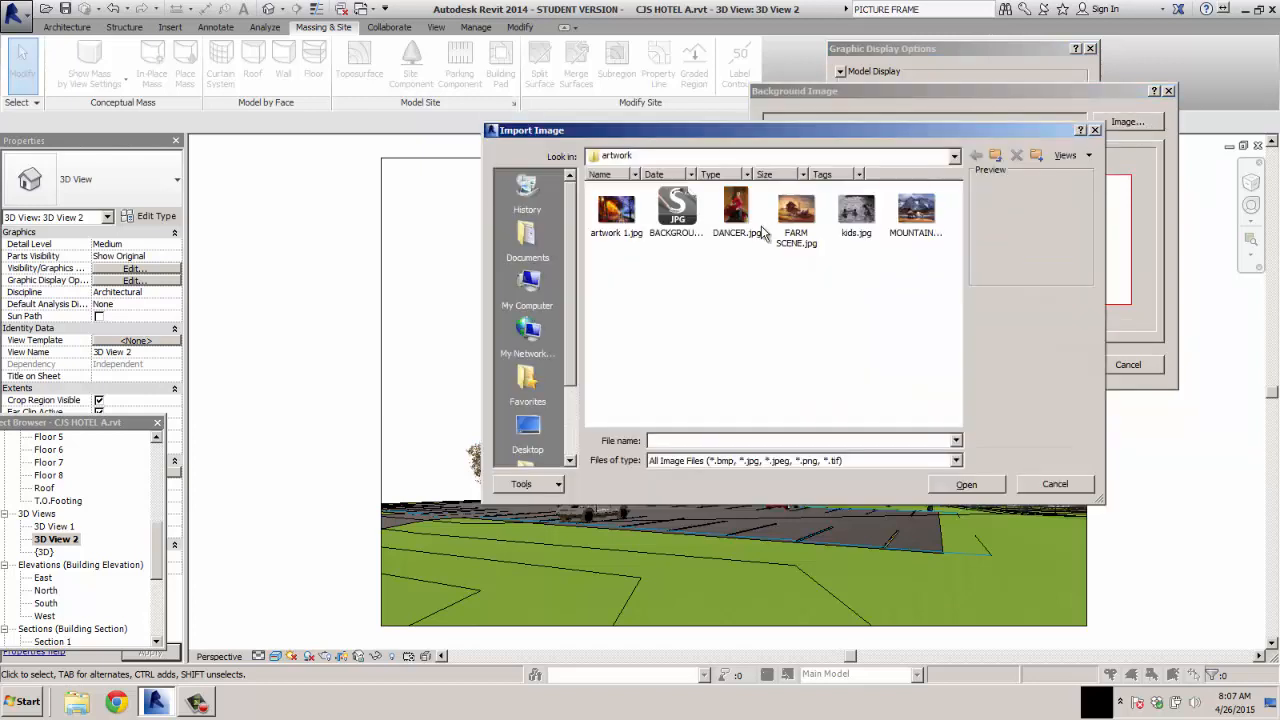
left_click(676, 226)
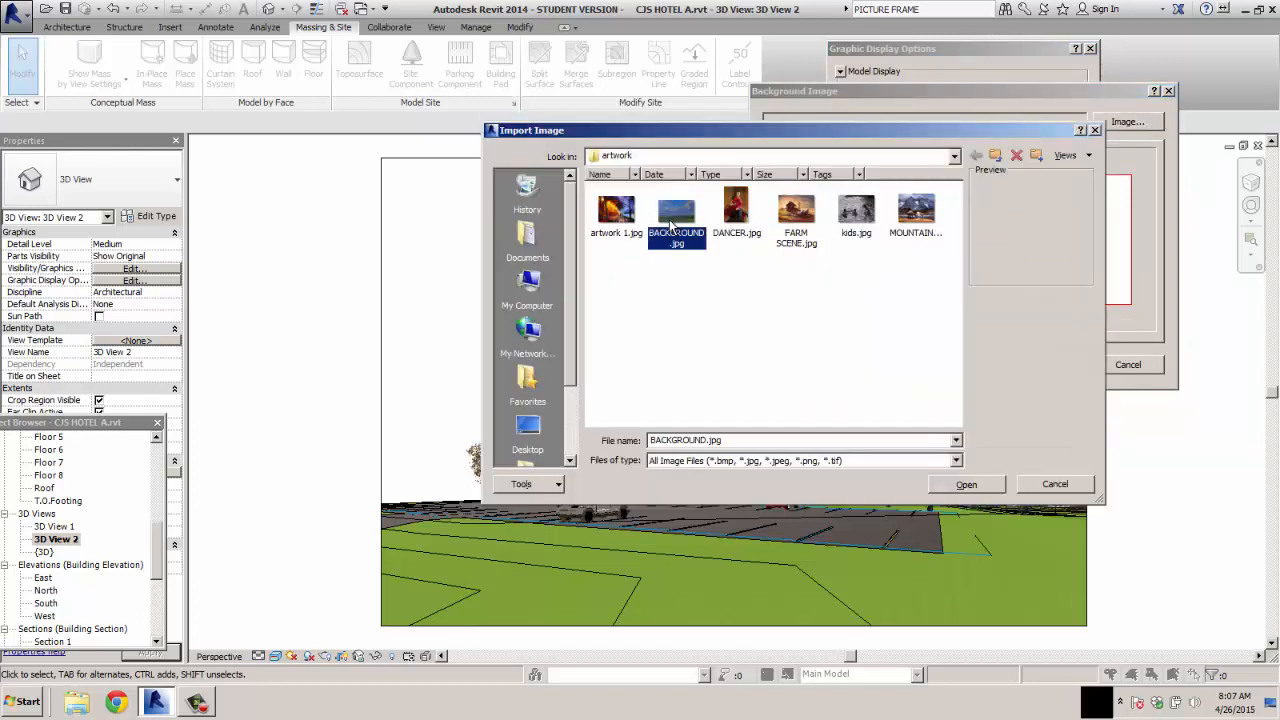
left_click(978, 486)
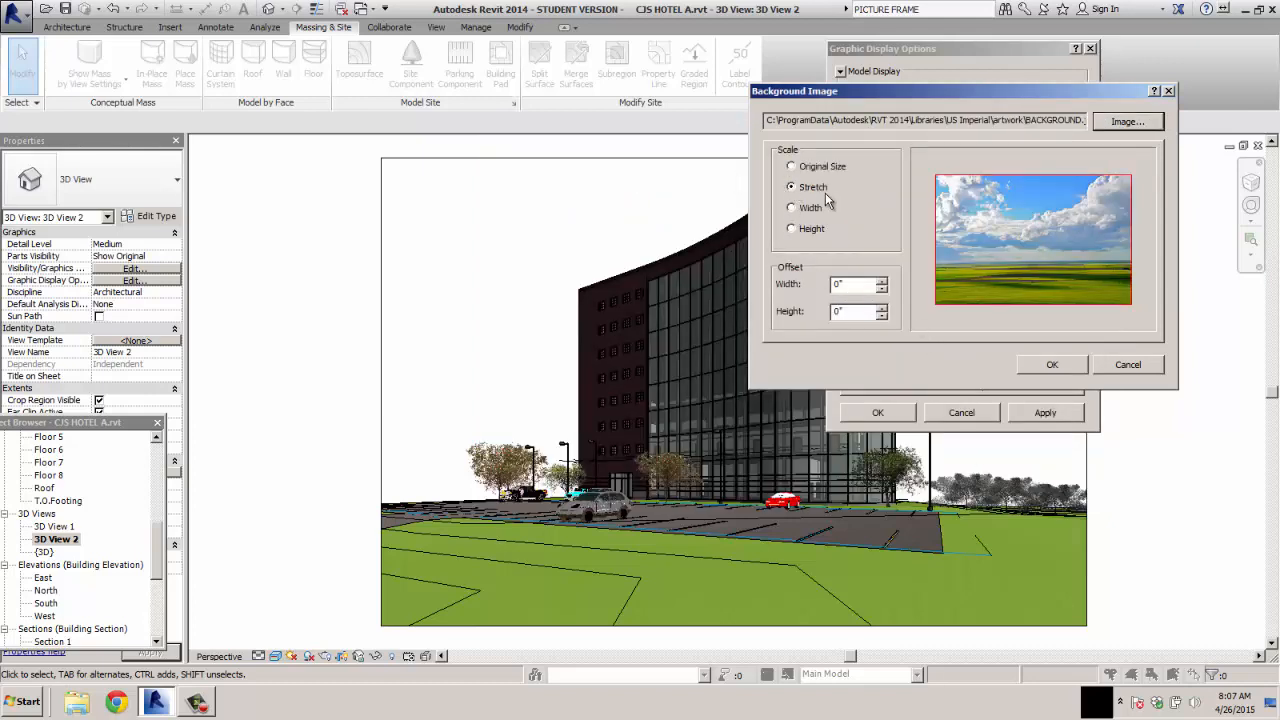
left_click(1056, 365)
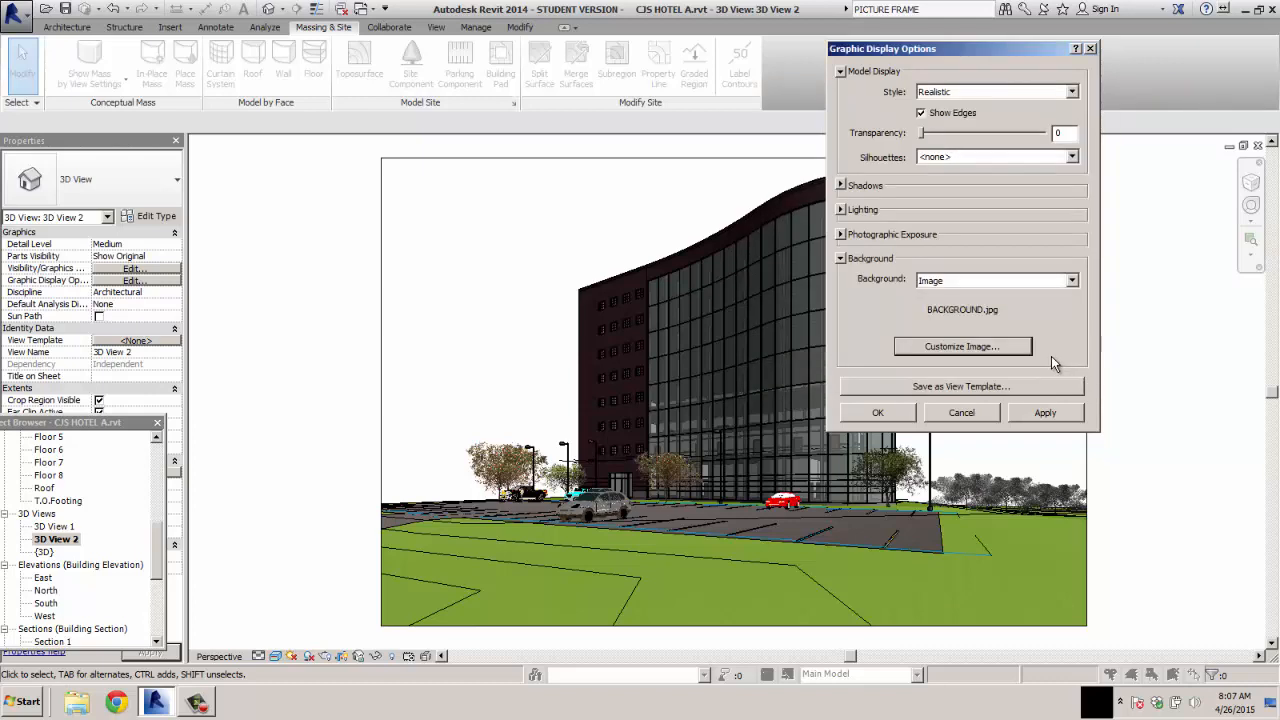
left_click(1046, 416)
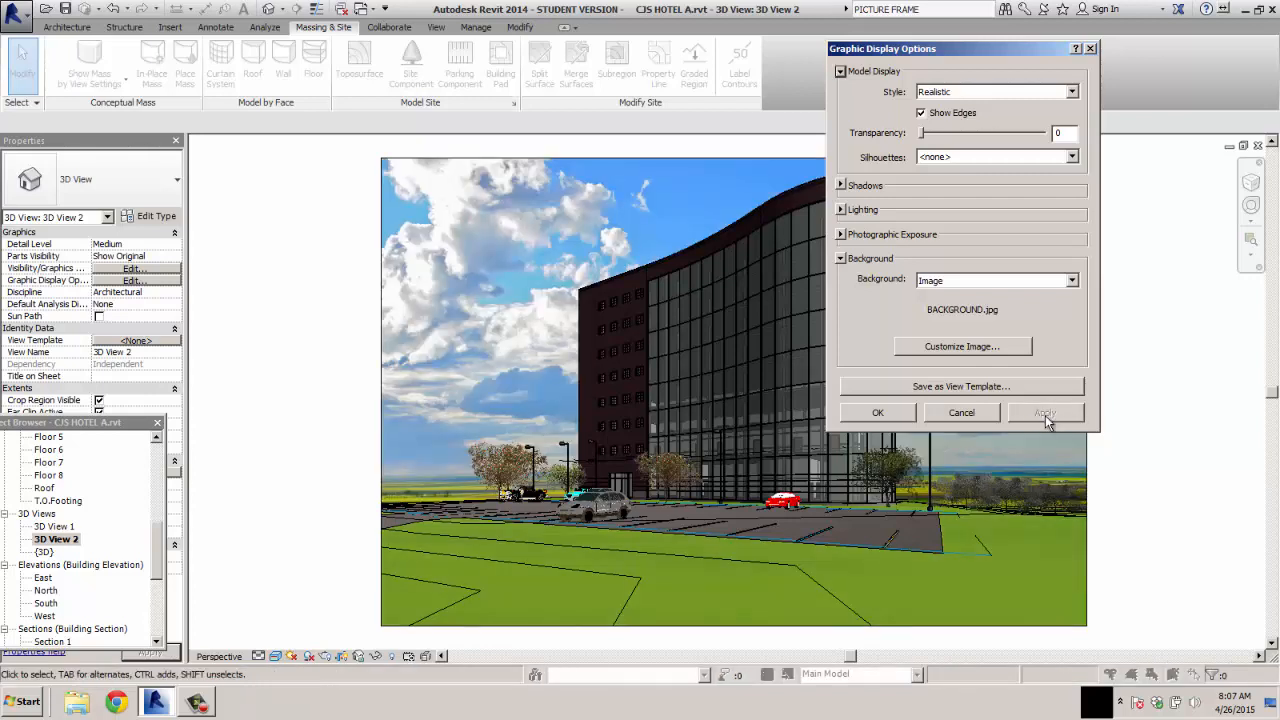
left_click(876, 413)
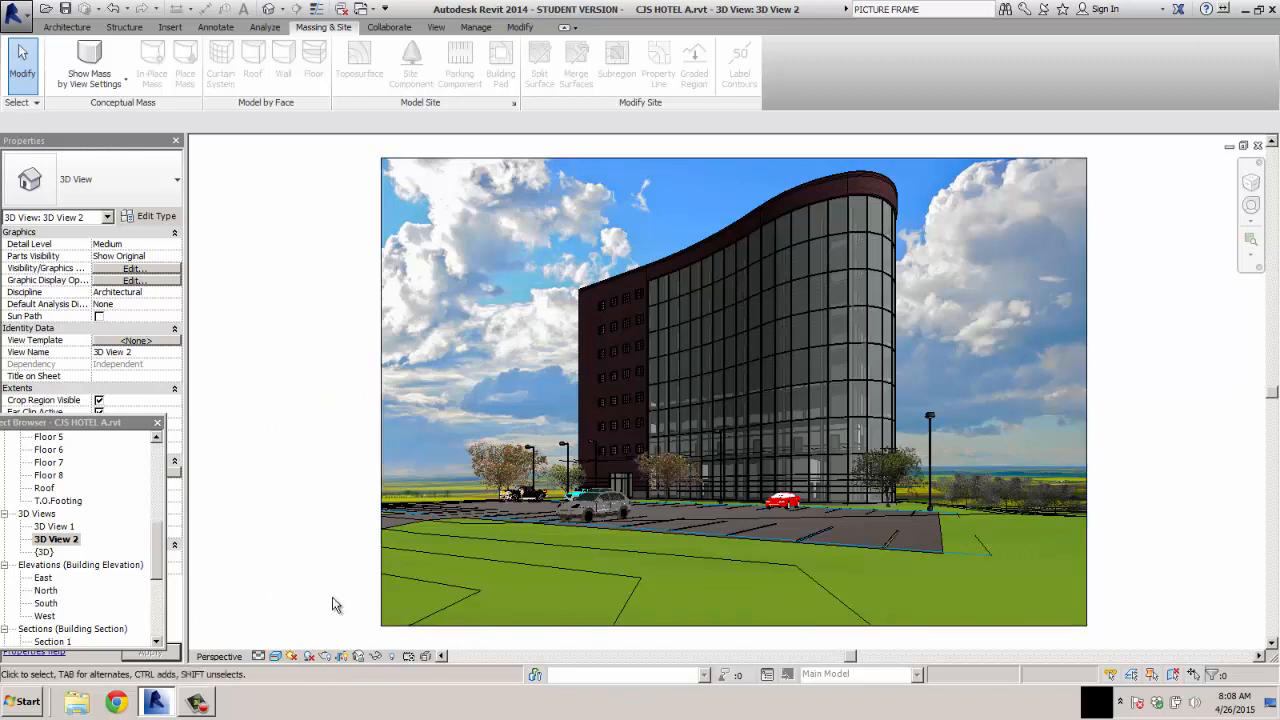
Raise the lower edge of the camera view's crop region to trim part of the green foreground.
left_click(720, 628)
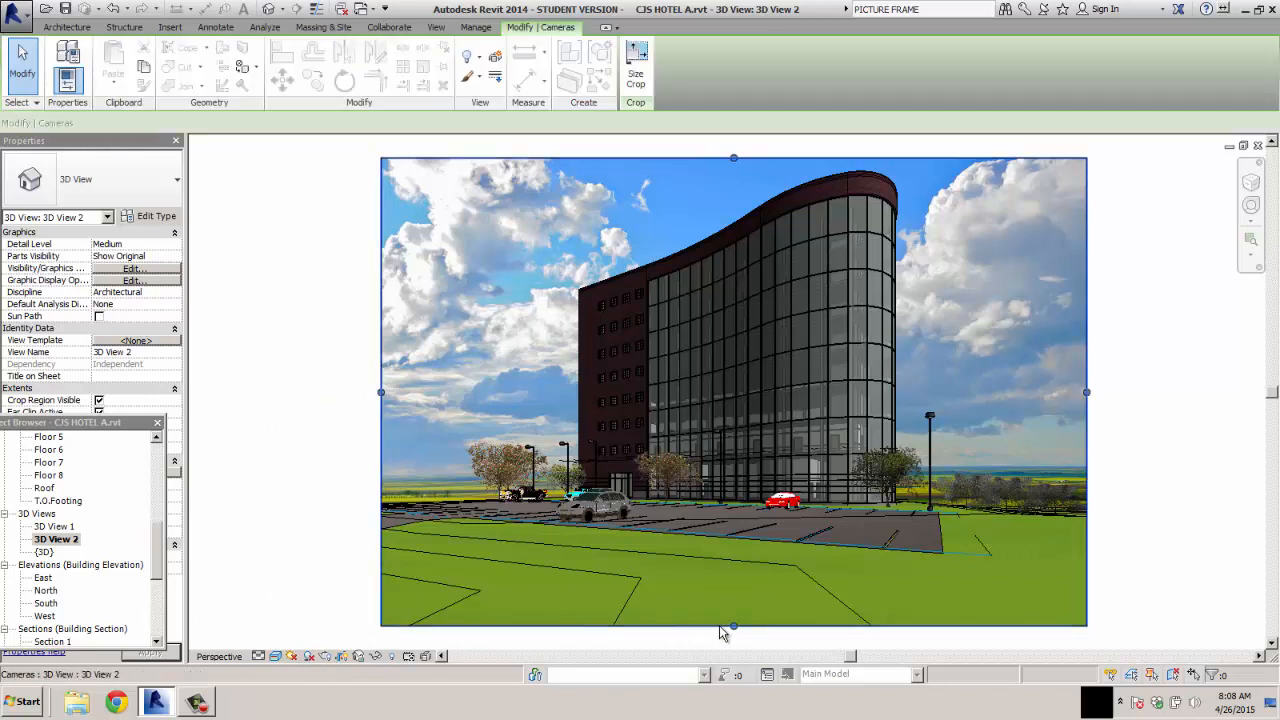
left_click_drag(734, 627, 736, 577)
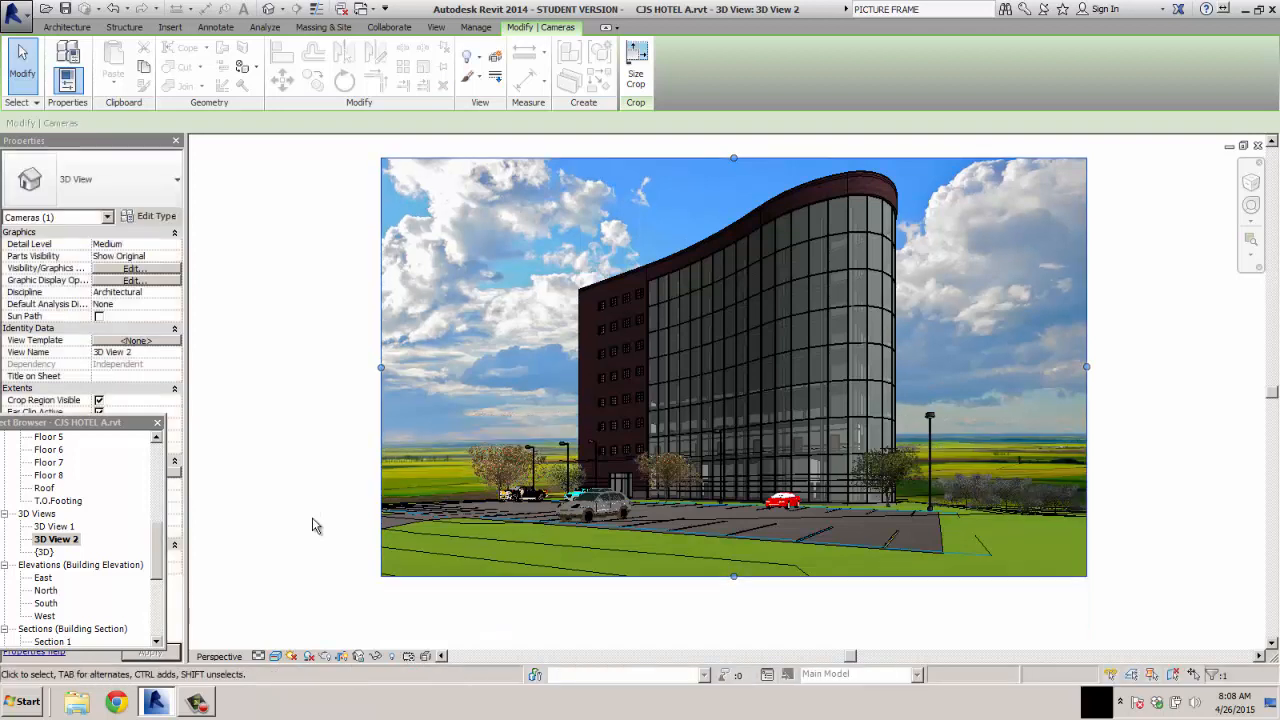
left_click(313, 526)
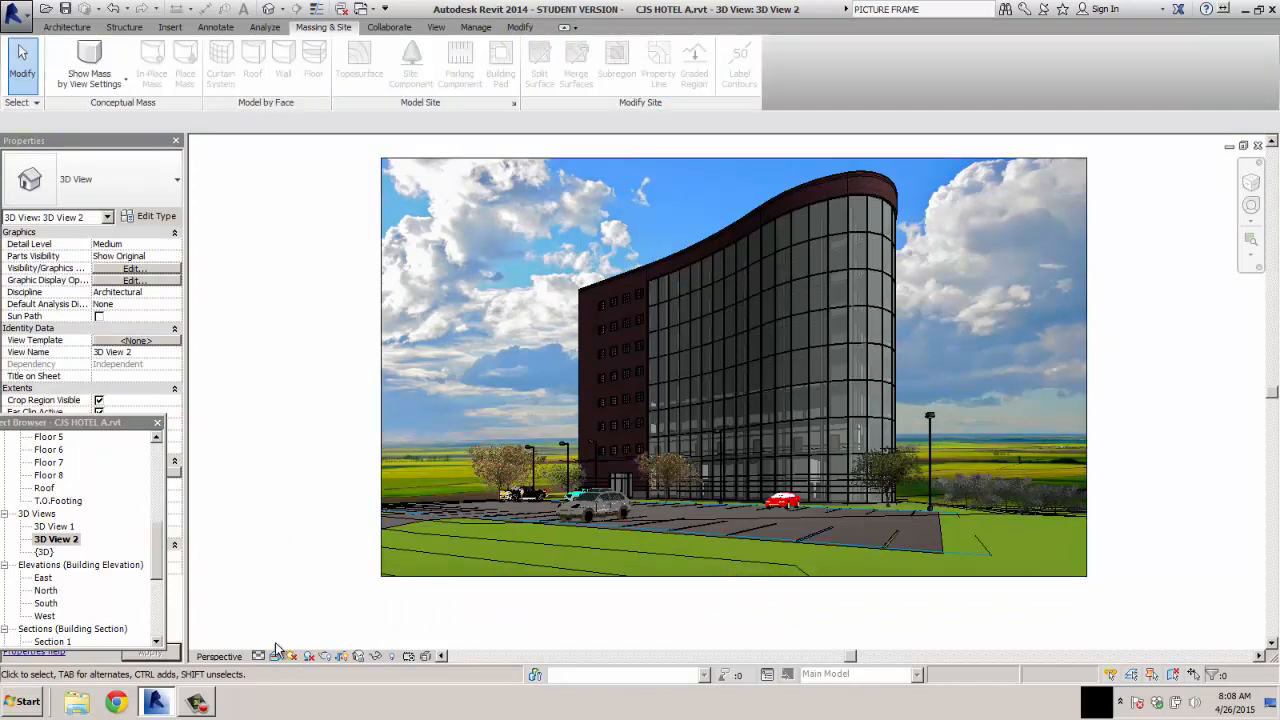
Open the rendering settings and set the lighting scheme to Exterior: Sun and Artificial.
left_click(340, 657)
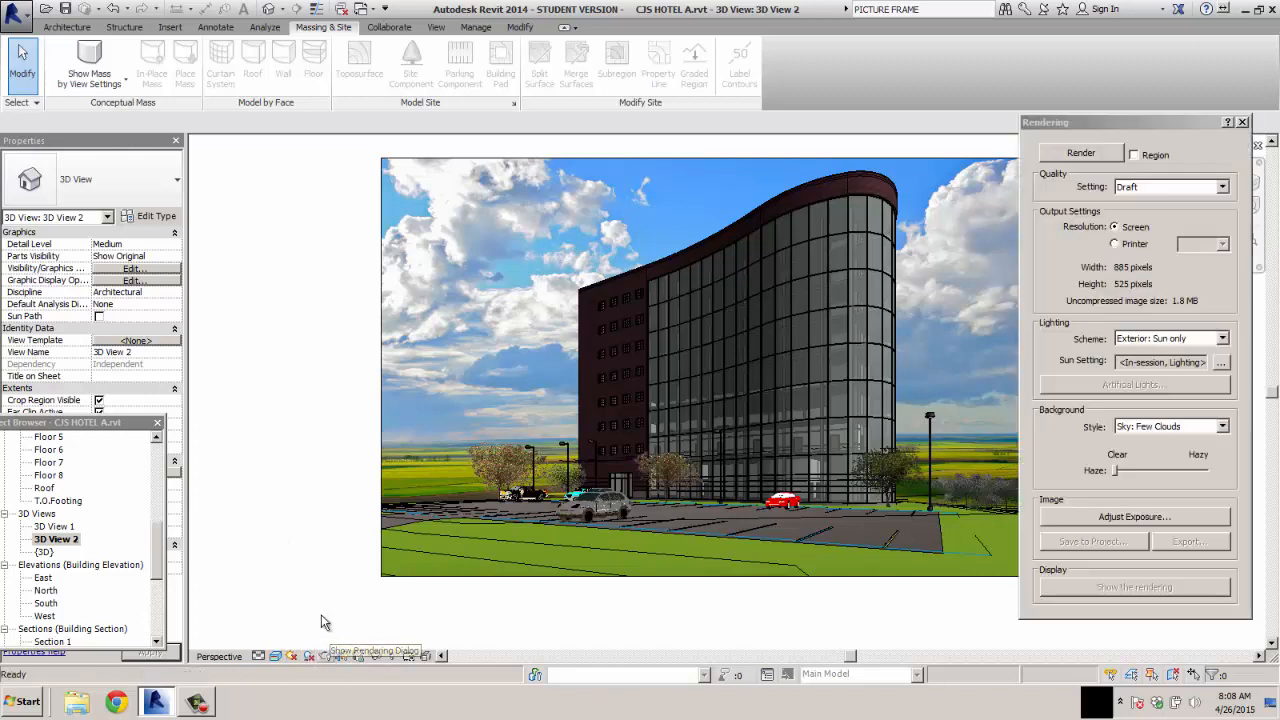
left_click(1222, 338)
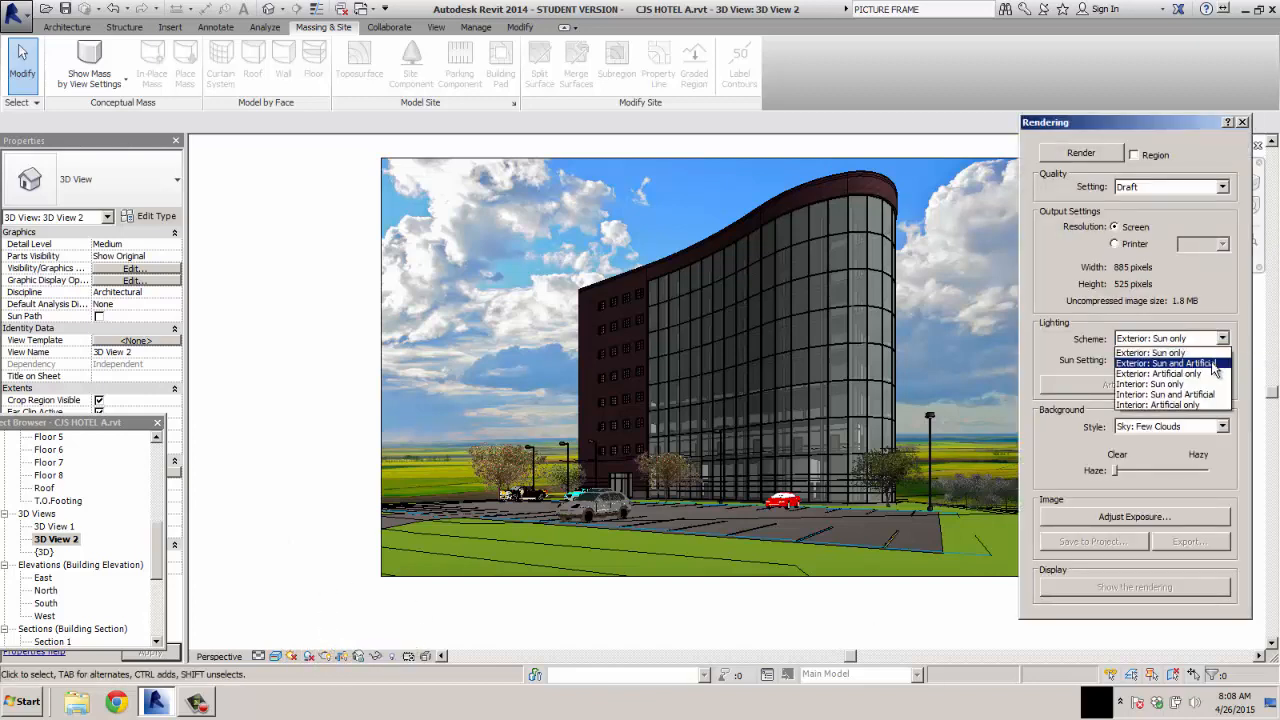
left_click(1218, 363)
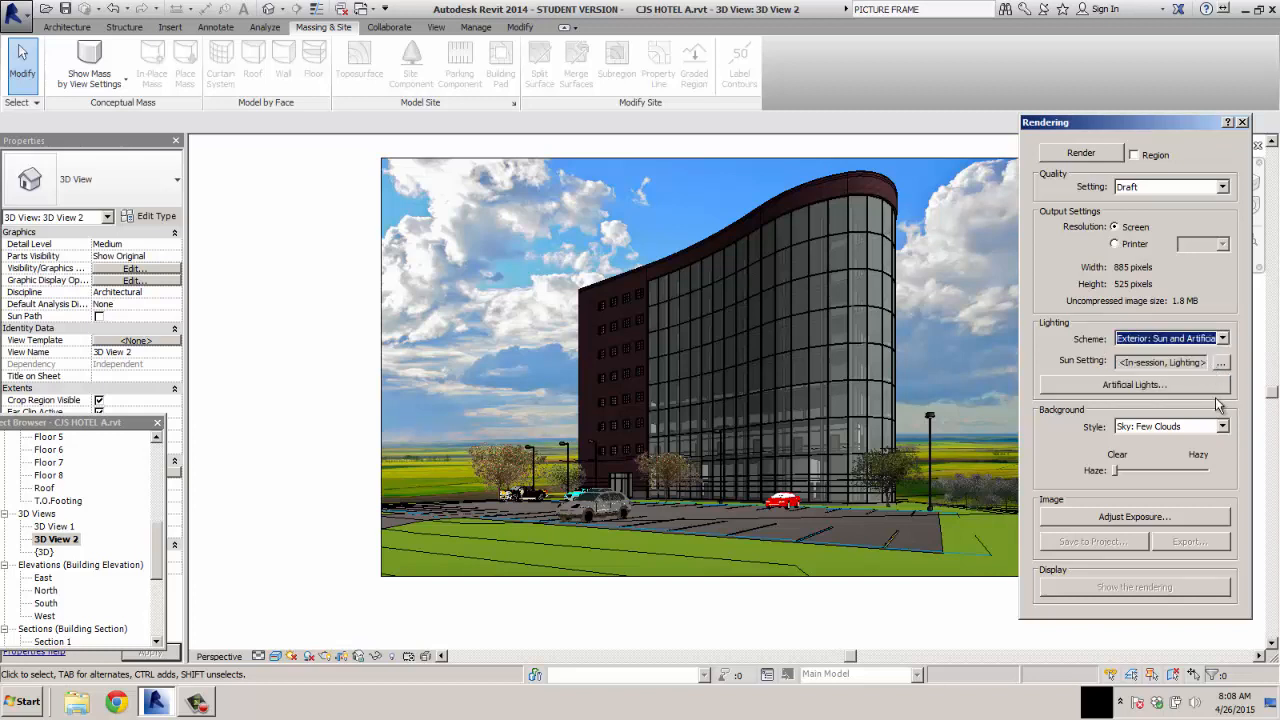
Switch off the interior artificial lights for the render: troffer lights 1 to 4, downlight 5, and floor lamps 6 and 7.
left_click(1135, 388)
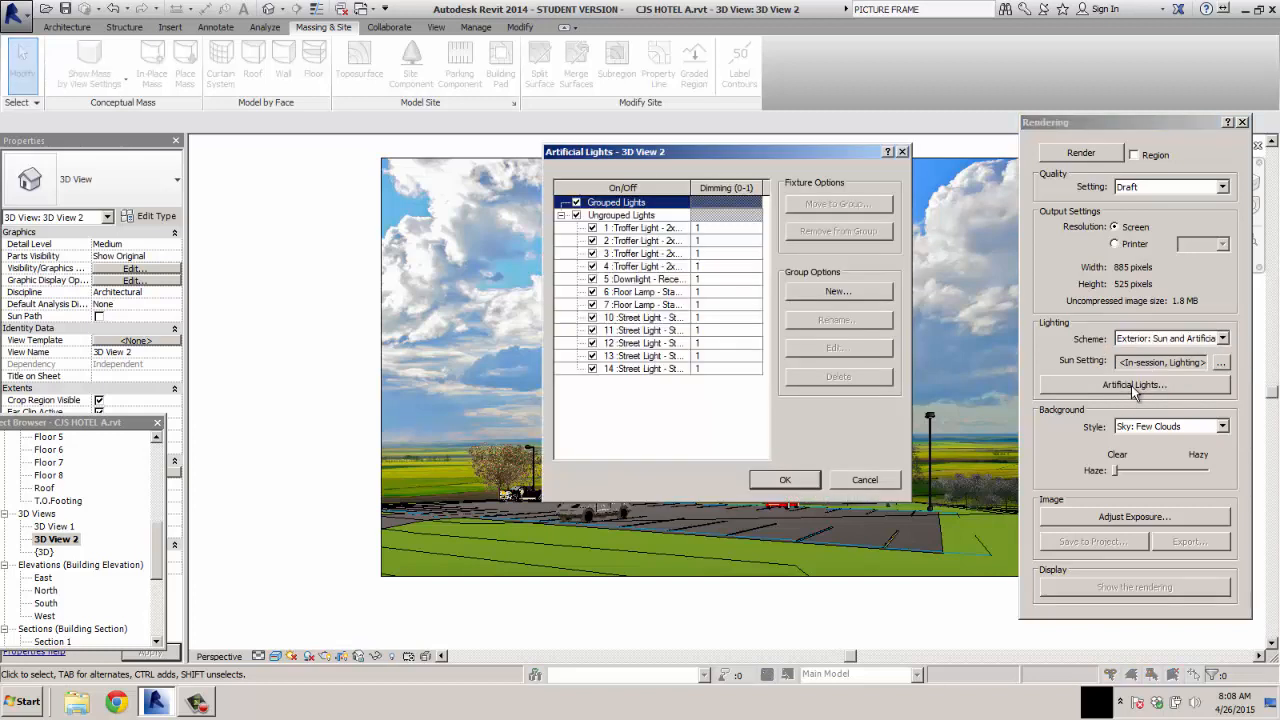
left_click(592, 229)
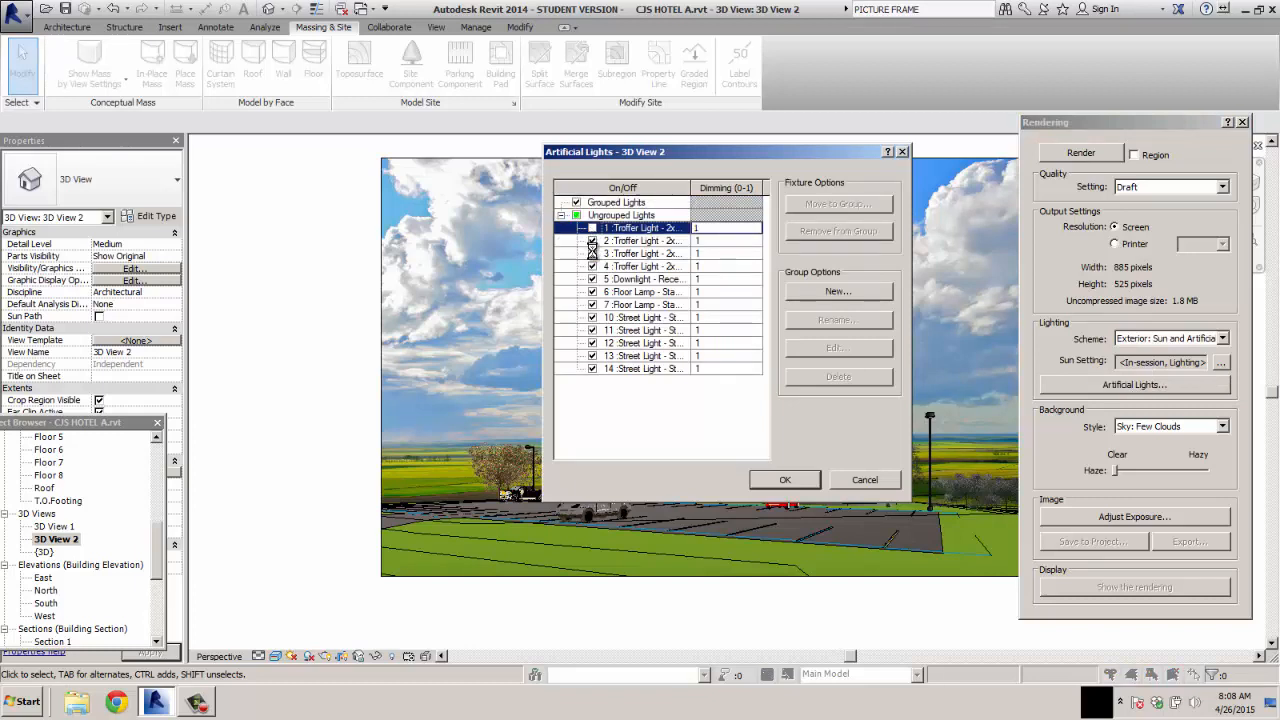
left_click(592, 241)
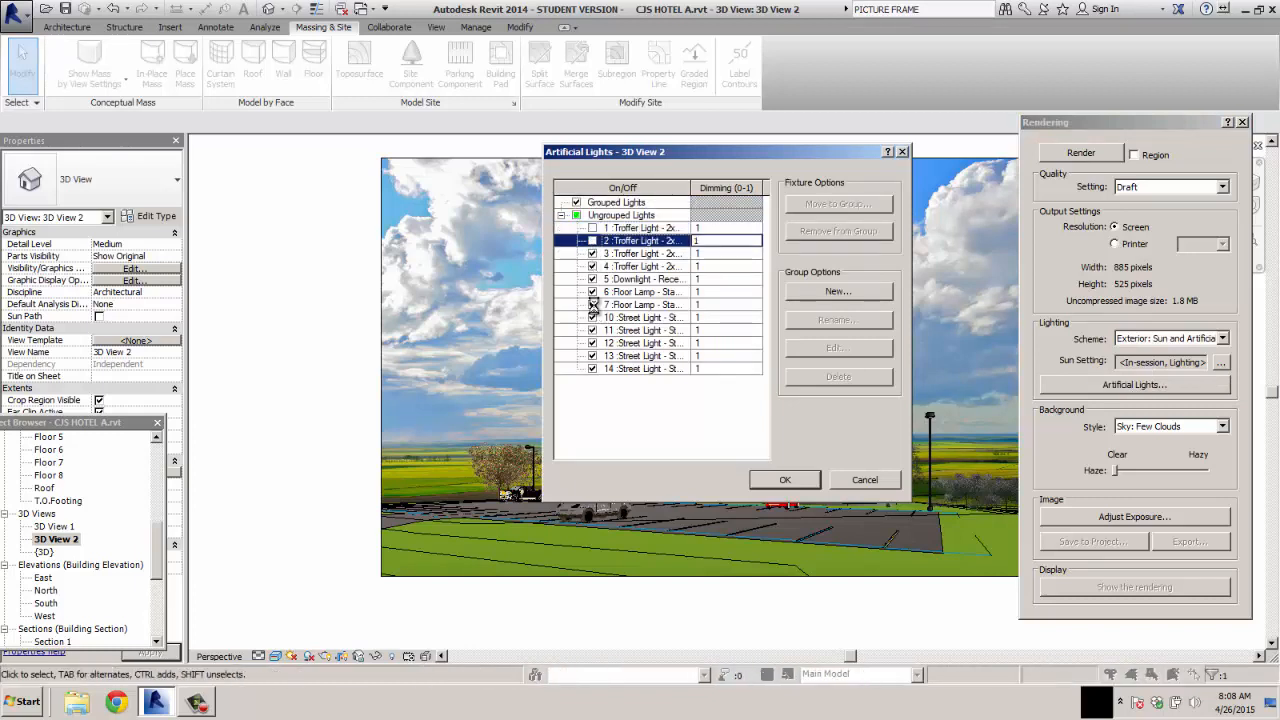
left_click(592, 304)
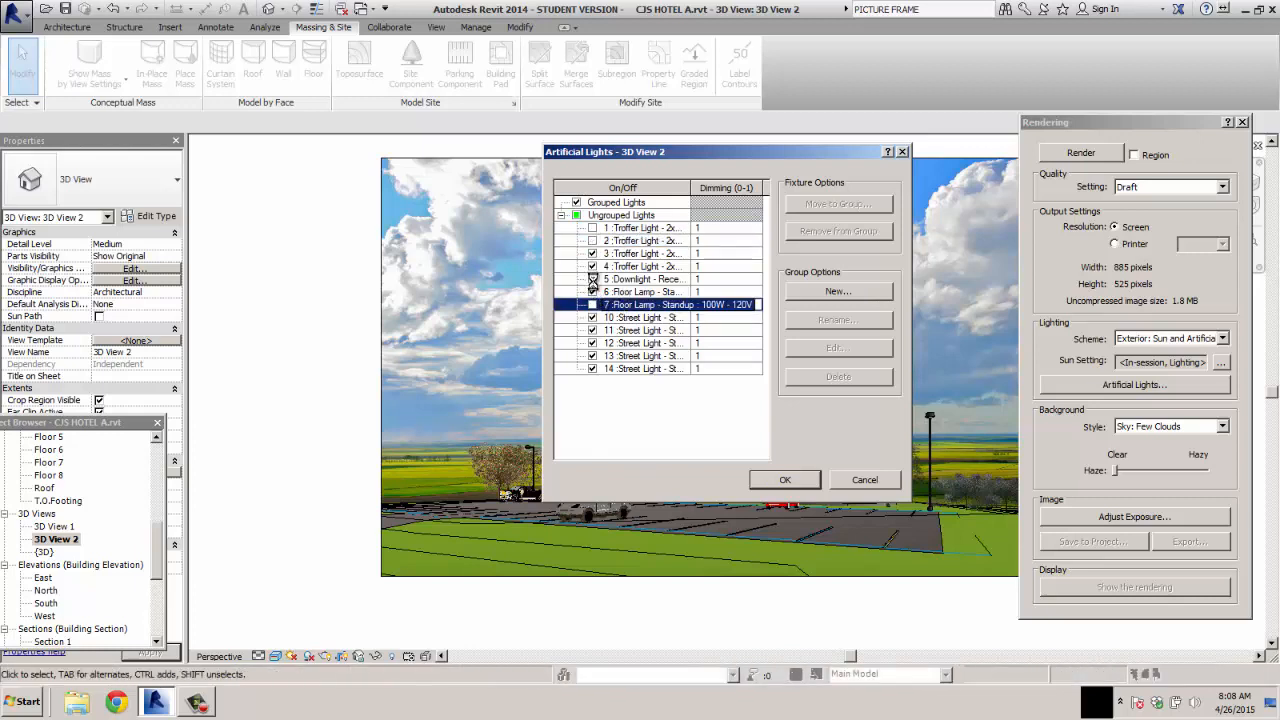
left_click(592, 291)
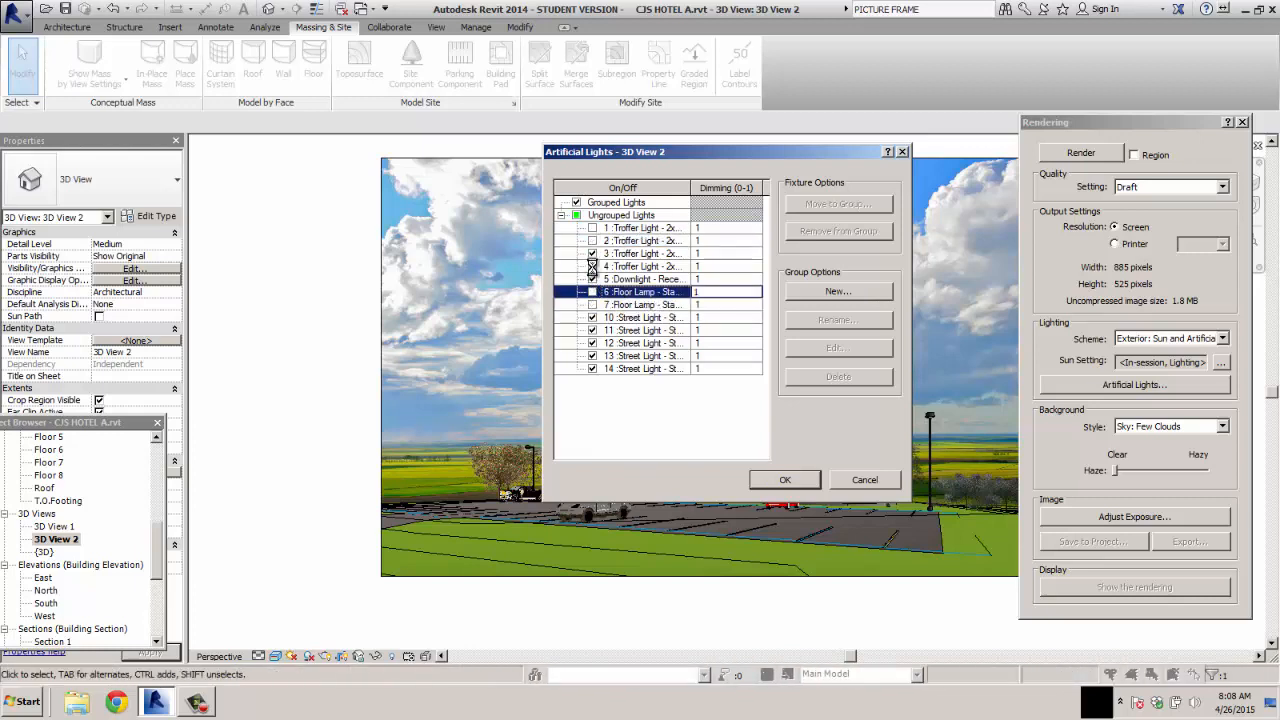
left_click(592, 279)
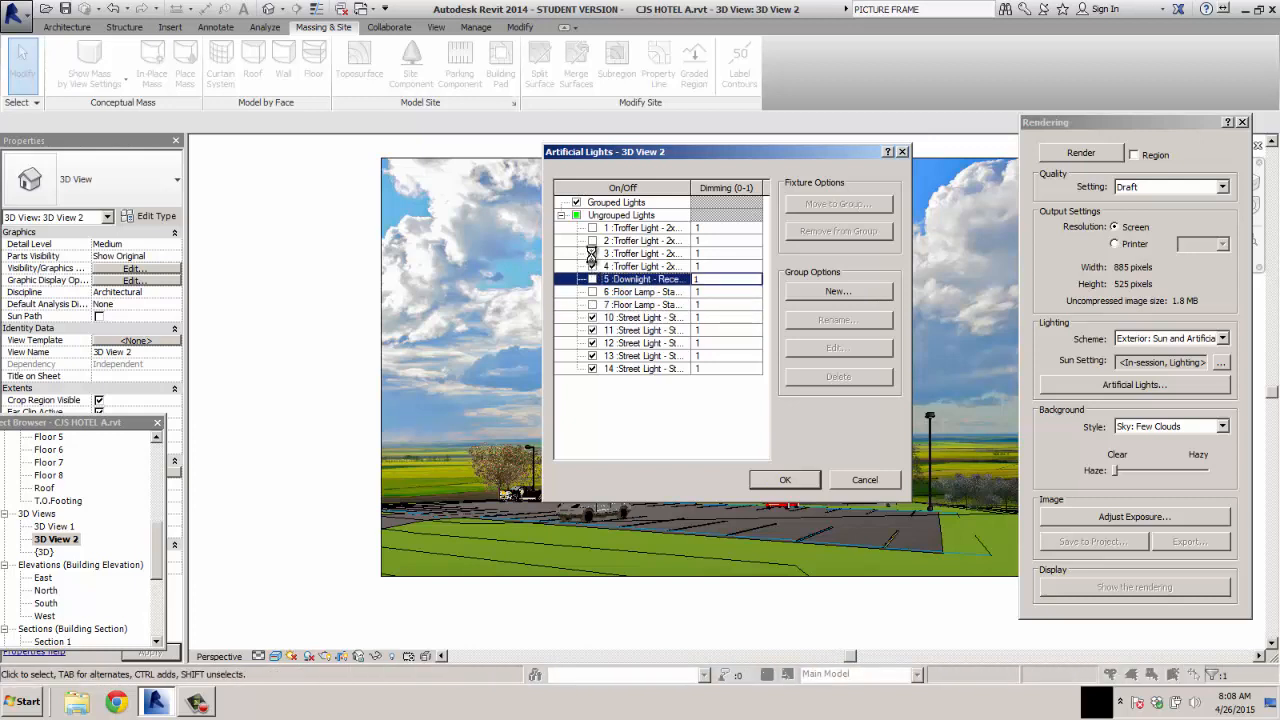
left_click(592, 266)
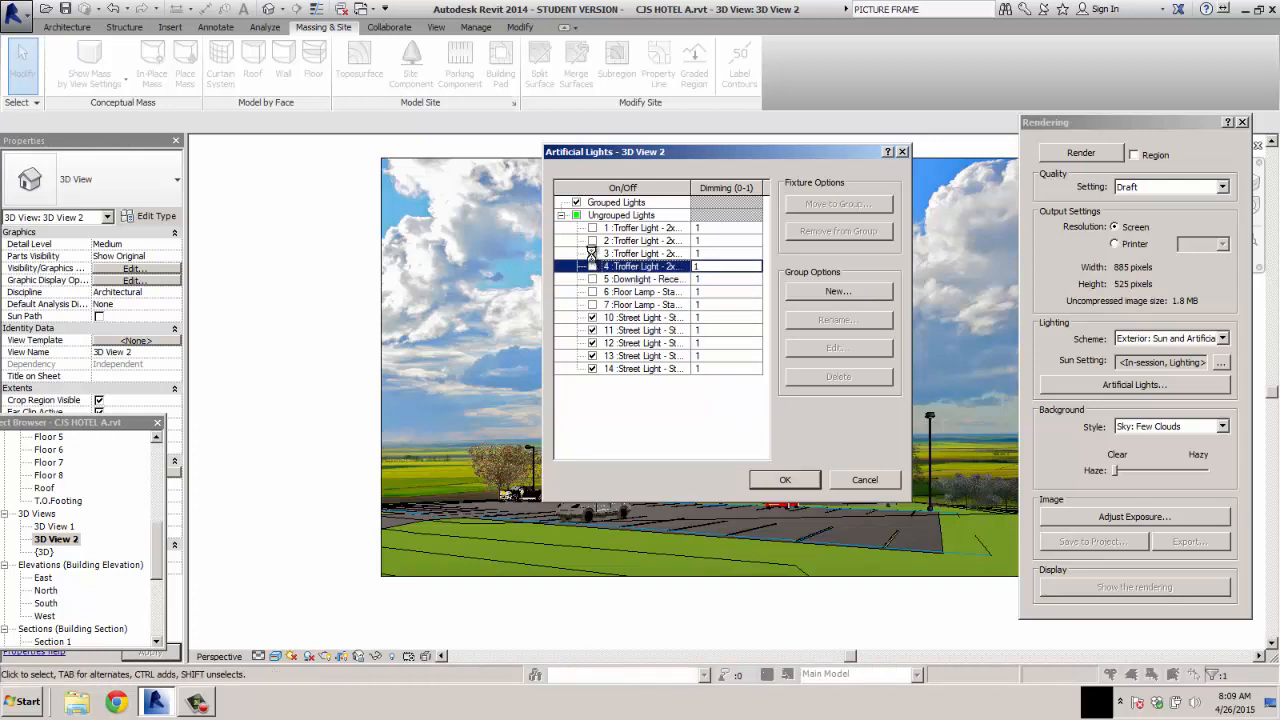
left_click(592, 253)
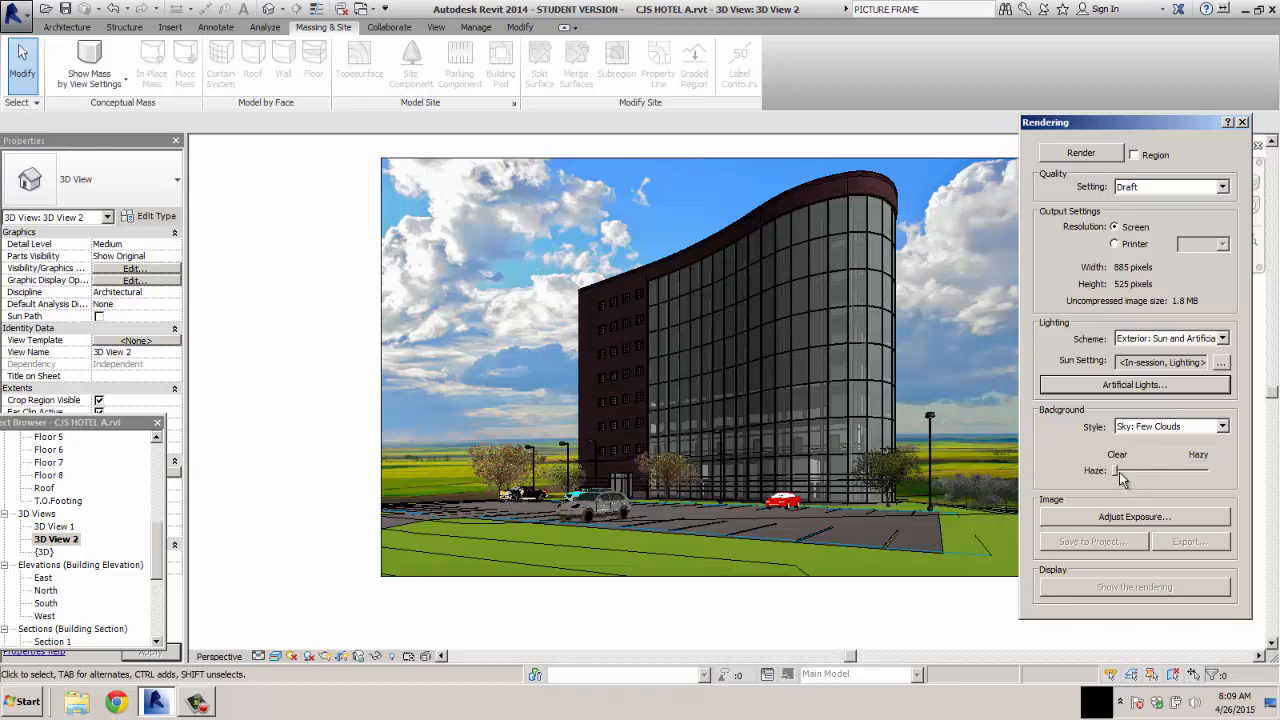
Try a slightly hazier sky and reselect Sky: Few Clouds as the render background style.
left_click_drag(1115, 472, 1121, 472)
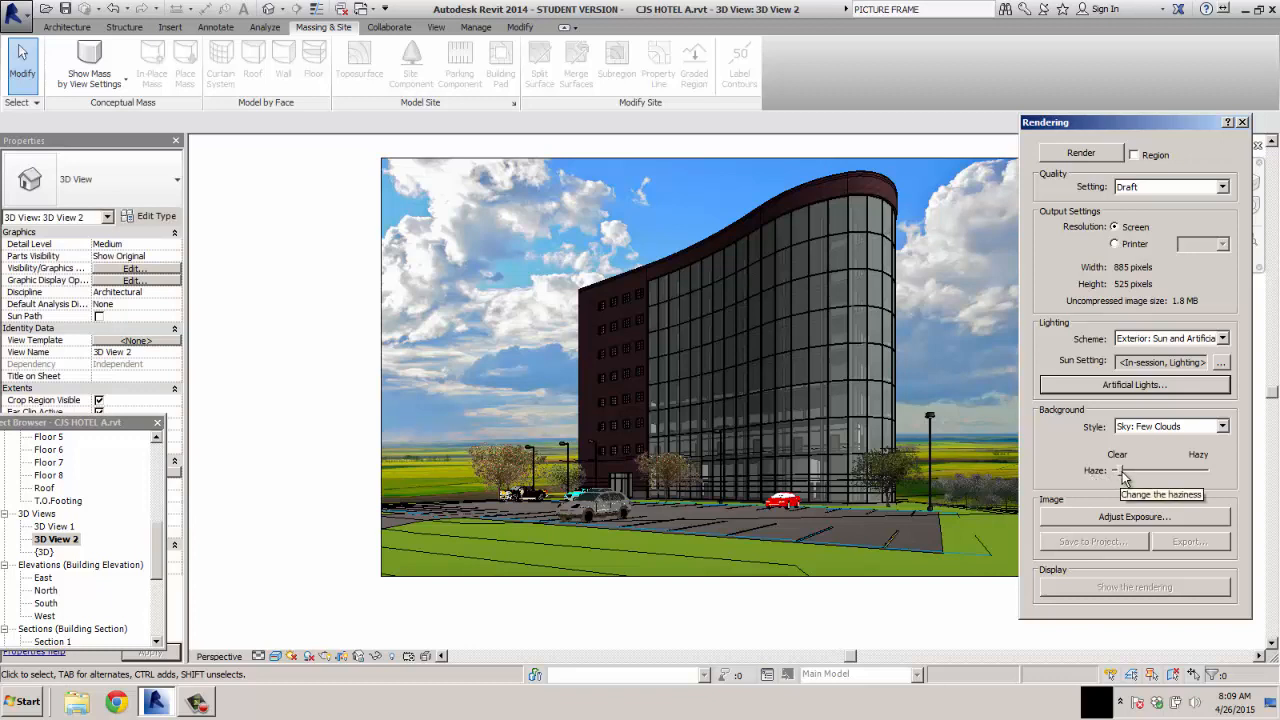
left_click(1223, 428)
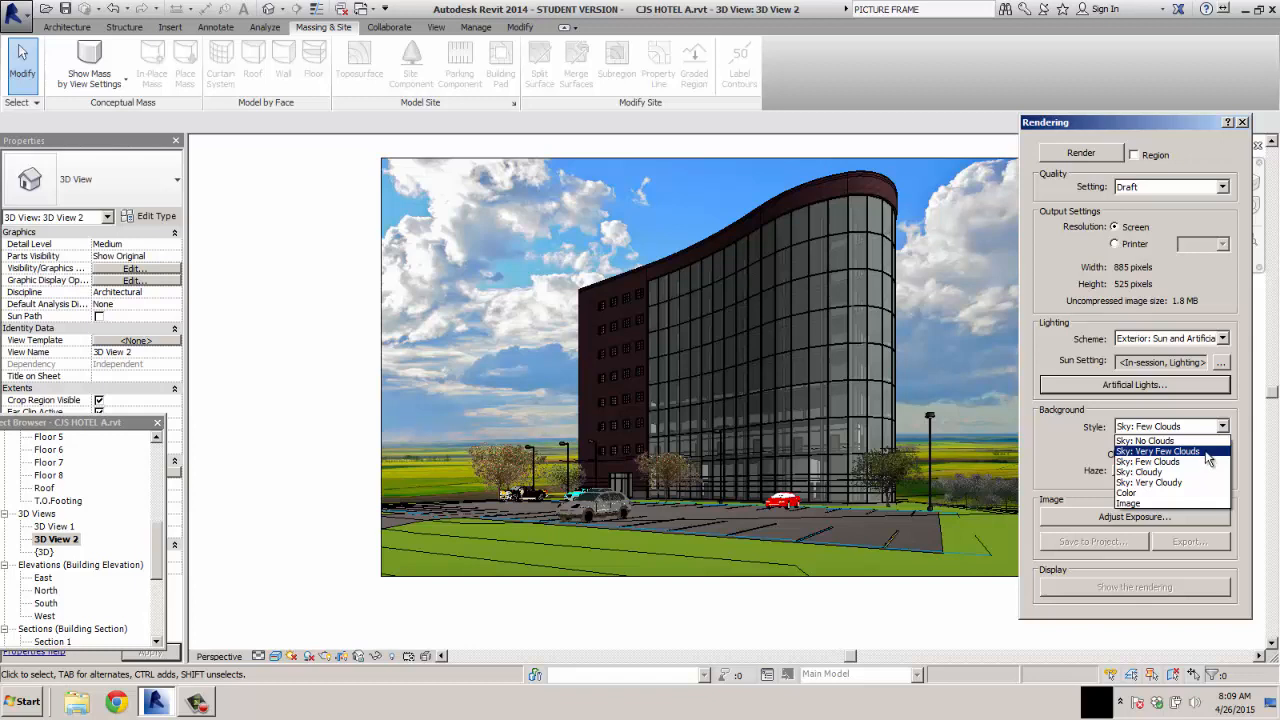
left_click(1206, 463)
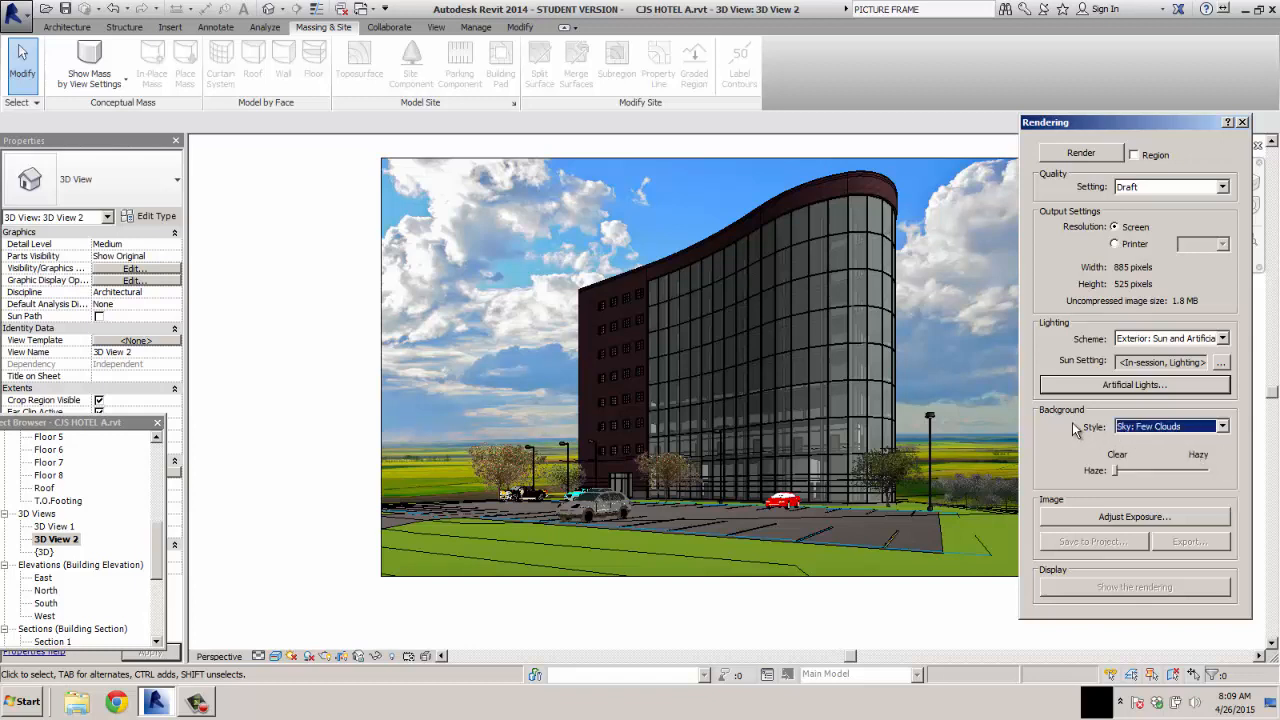
Set the output resolution to Printer at 300 DPI and render the exterior view at Draft quality.
left_click(1115, 244)
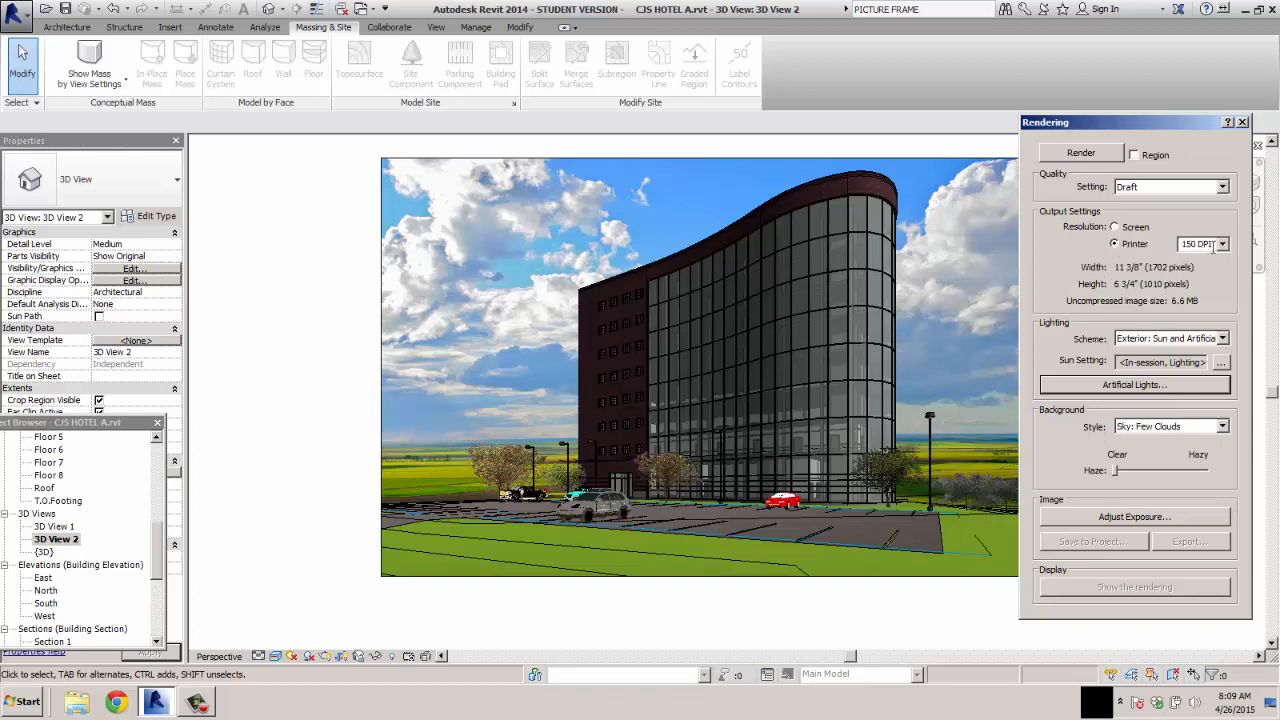
left_click(1222, 244)
left_click(1214, 283)
left_click(1082, 152)
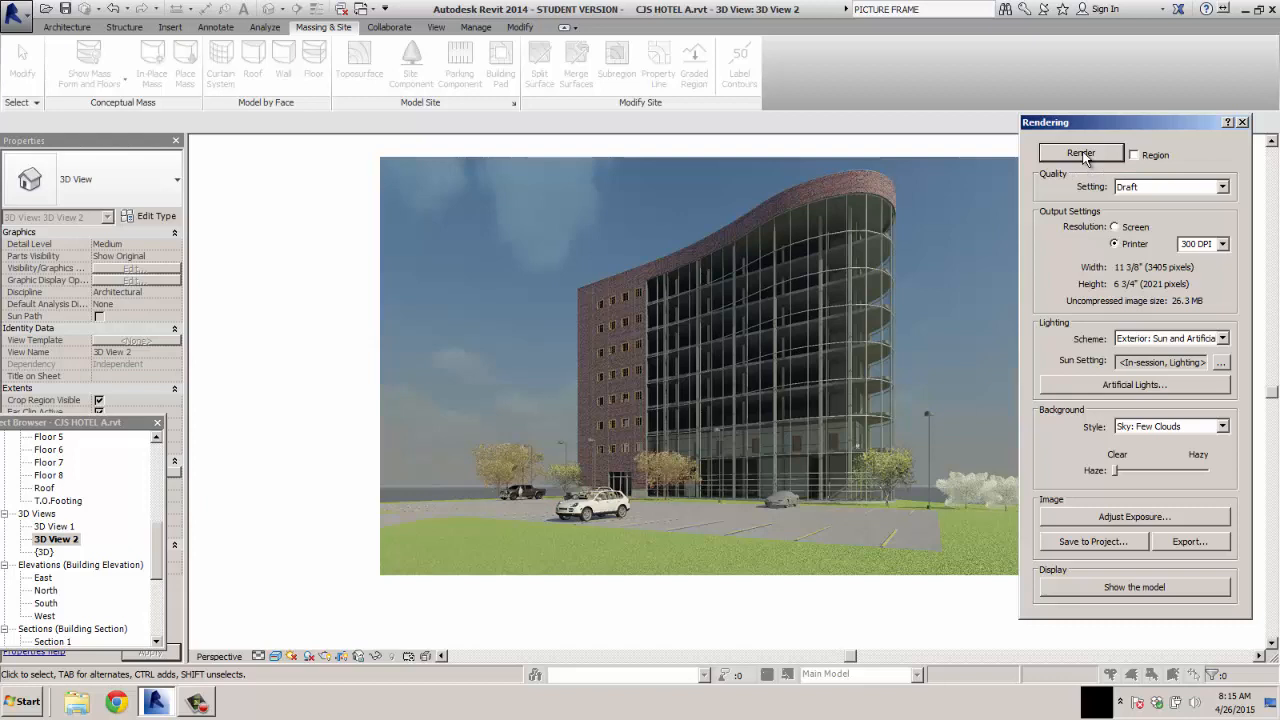
Set the render quality to High and render the exterior view again.
left_click(1222, 187)
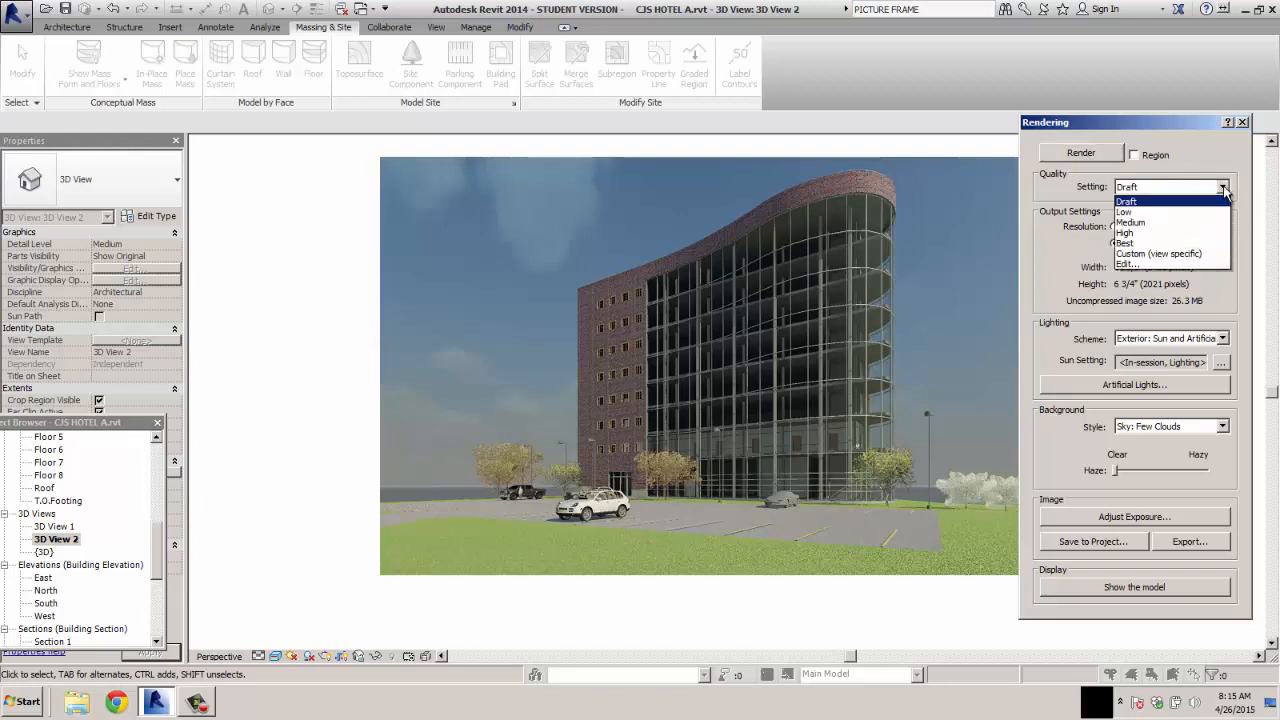
left_click(1160, 233)
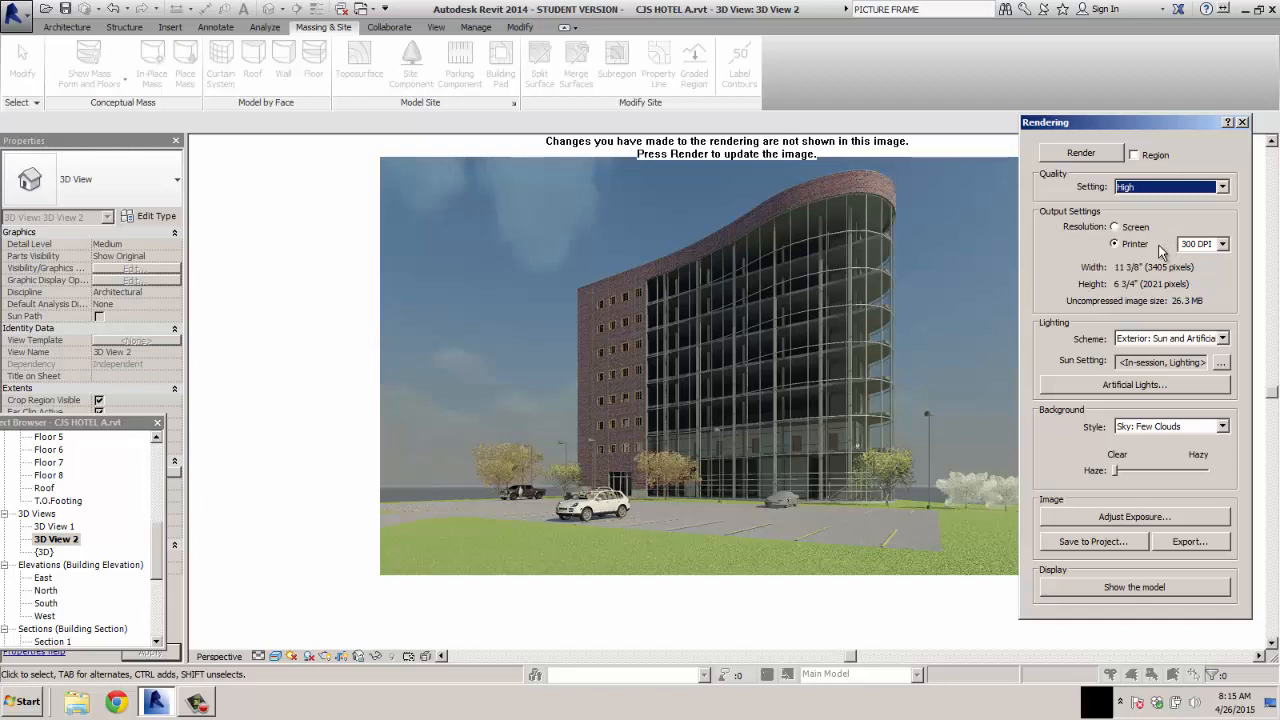
left_click(1080, 152)
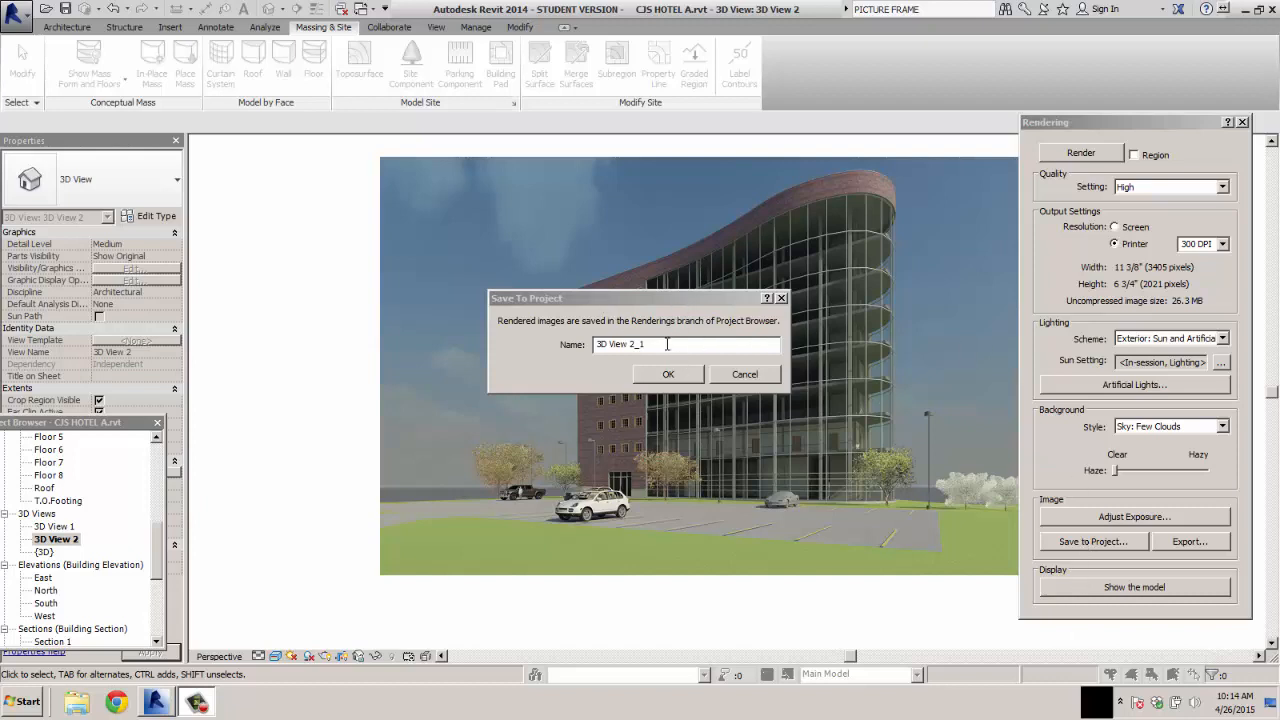
Save the finished rendering to the project under the name EXTERIOR PERSPECTIVE.
left_click_drag(666, 344, 549, 342)
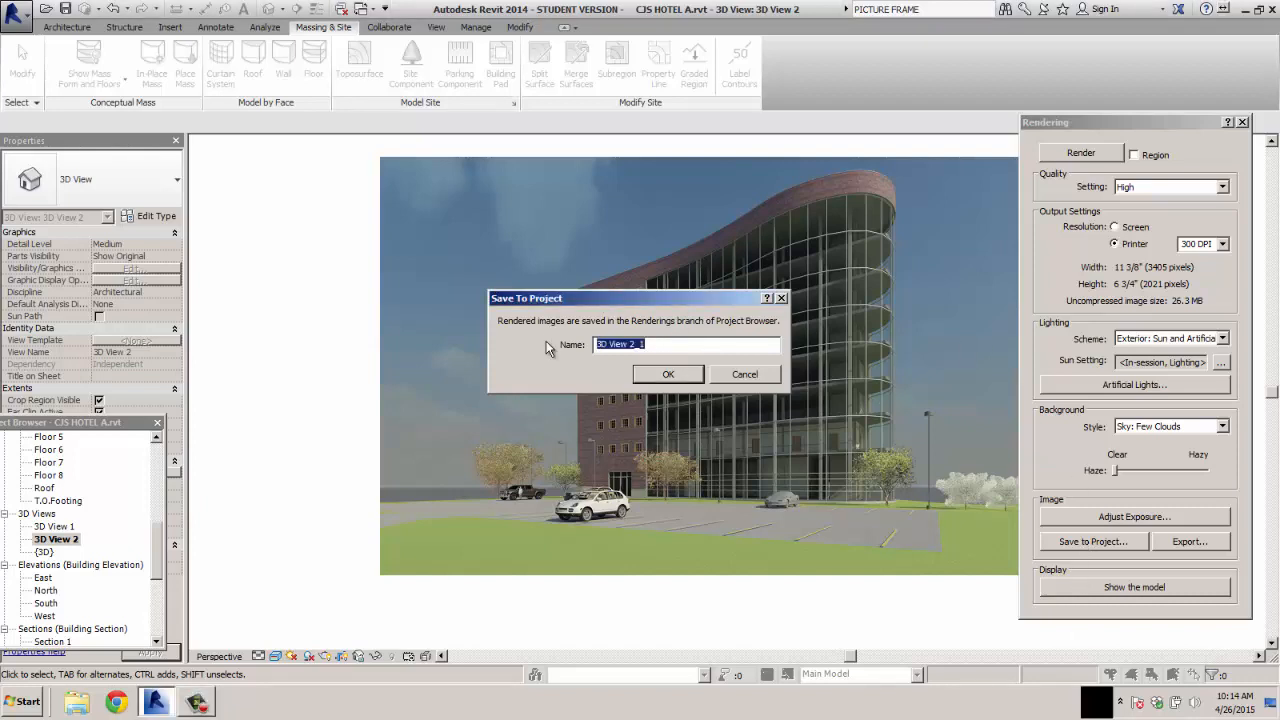
type("EXTERIOR PERSPECTIVE")
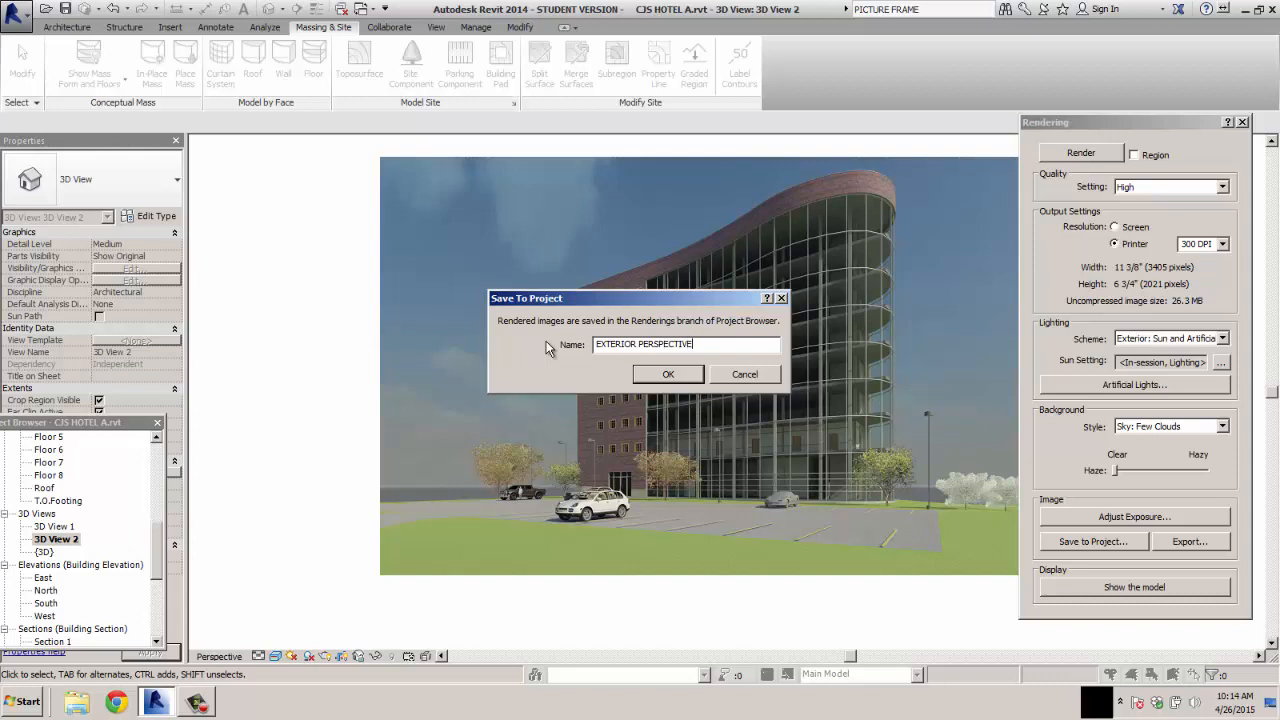
left_click(668, 375)
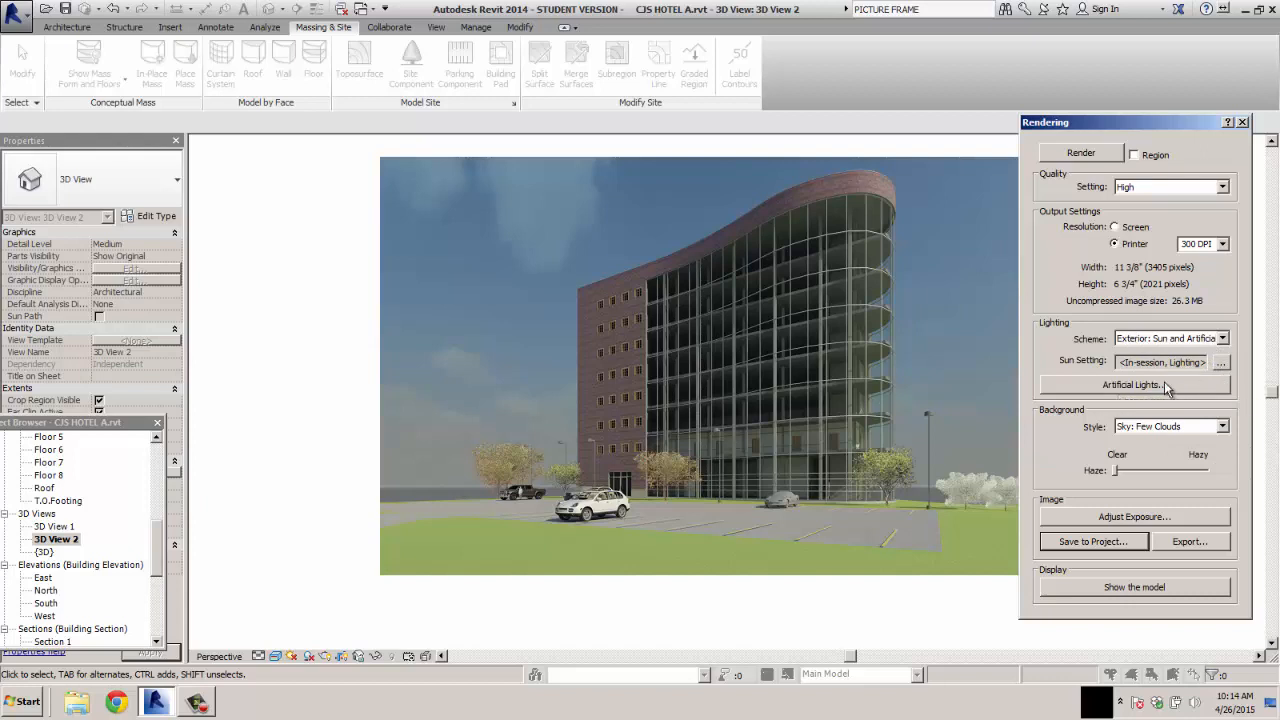
Check which artificial lights are on for the view and switch the display from the rendering back to the model.
left_click(1149, 389)
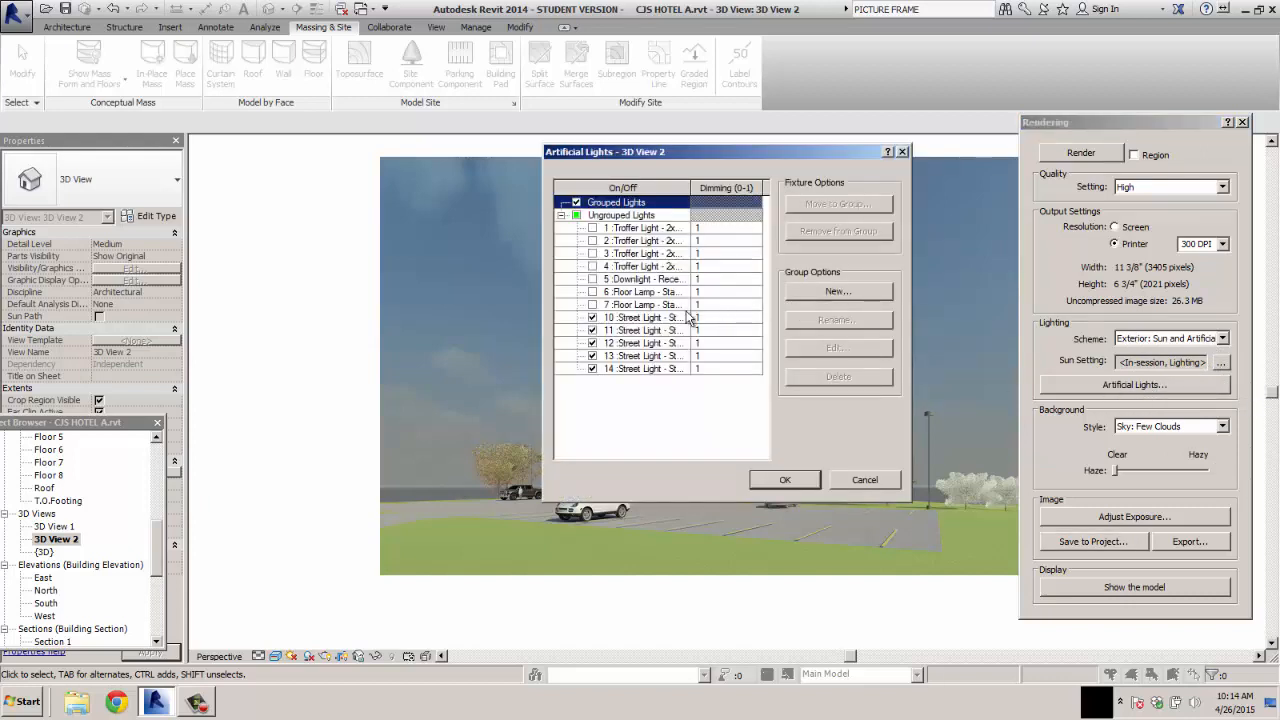
left_click(785, 480)
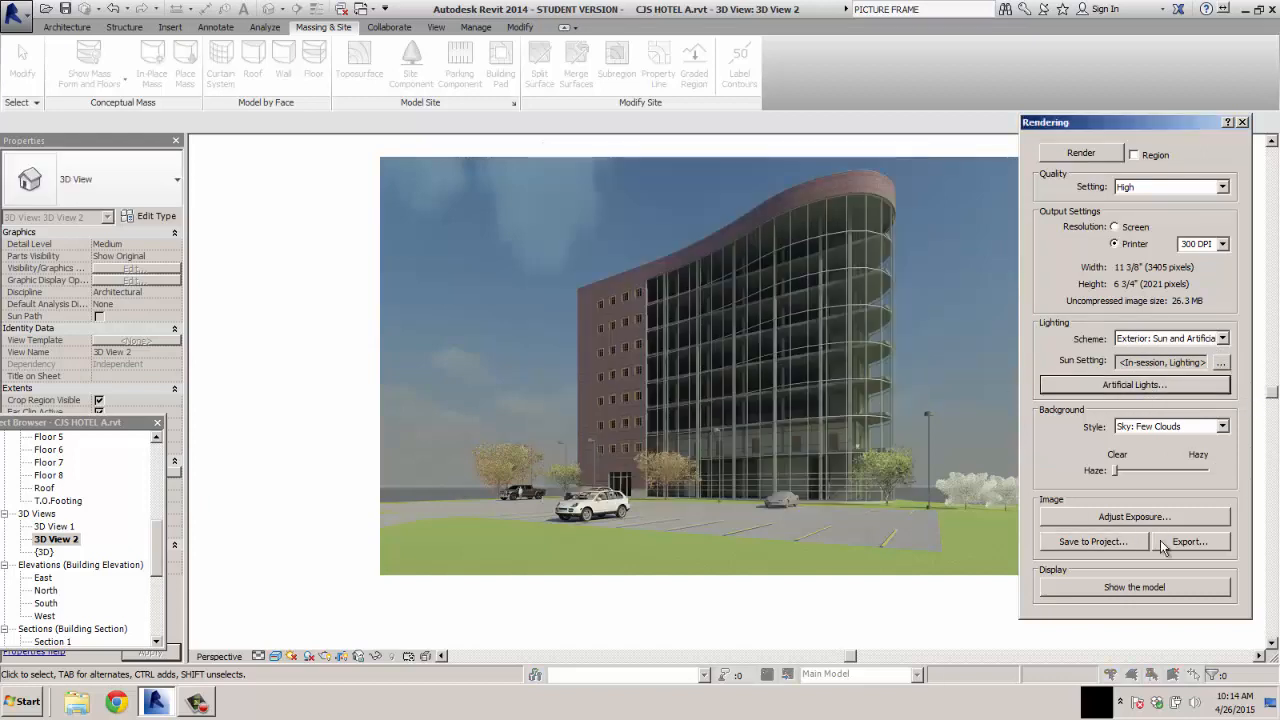
left_click(1110, 591)
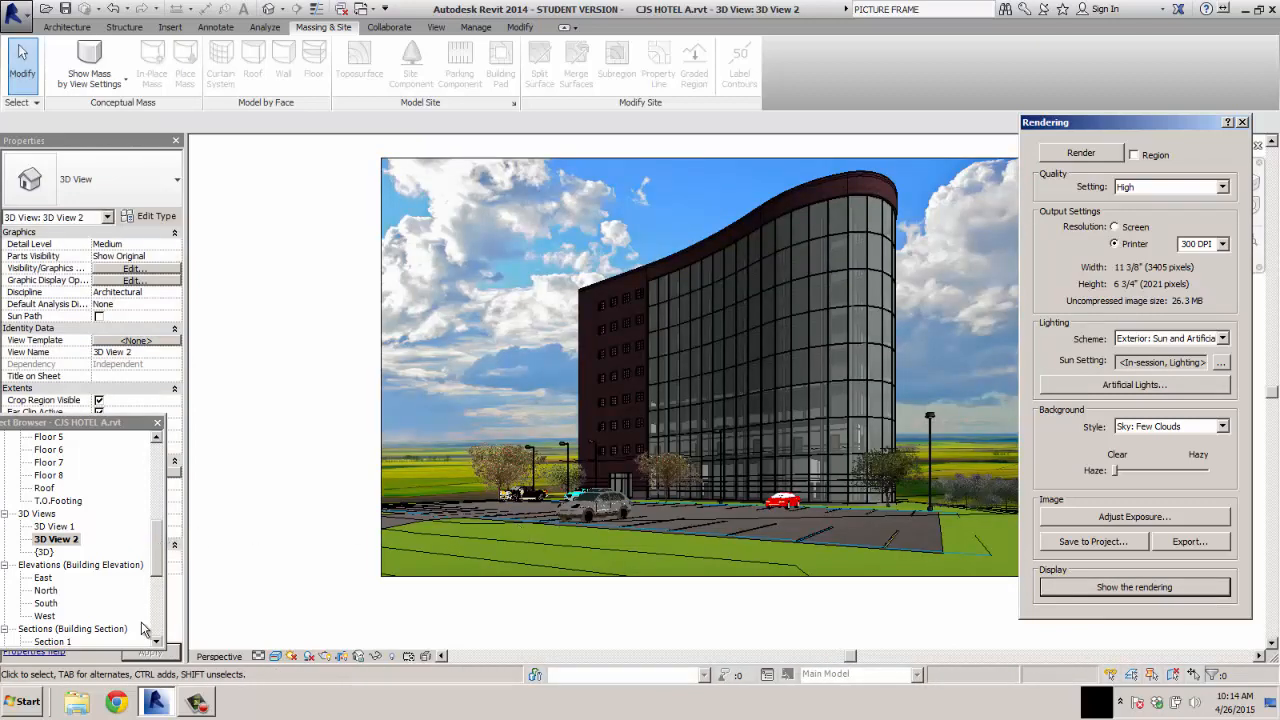
Open the COVER SHT - FINAL ASSIGN sheet and show the whole sheet.
left_click_drag(158, 550, 157, 636)
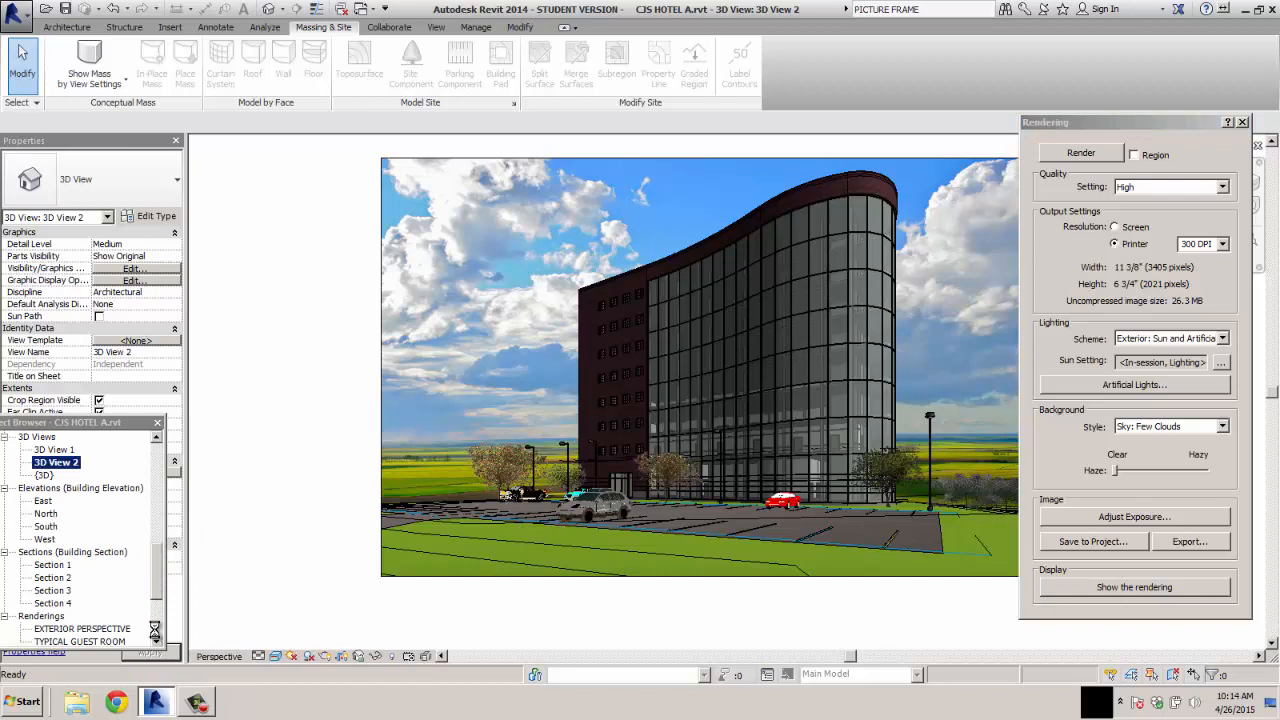
left_click(155, 588)
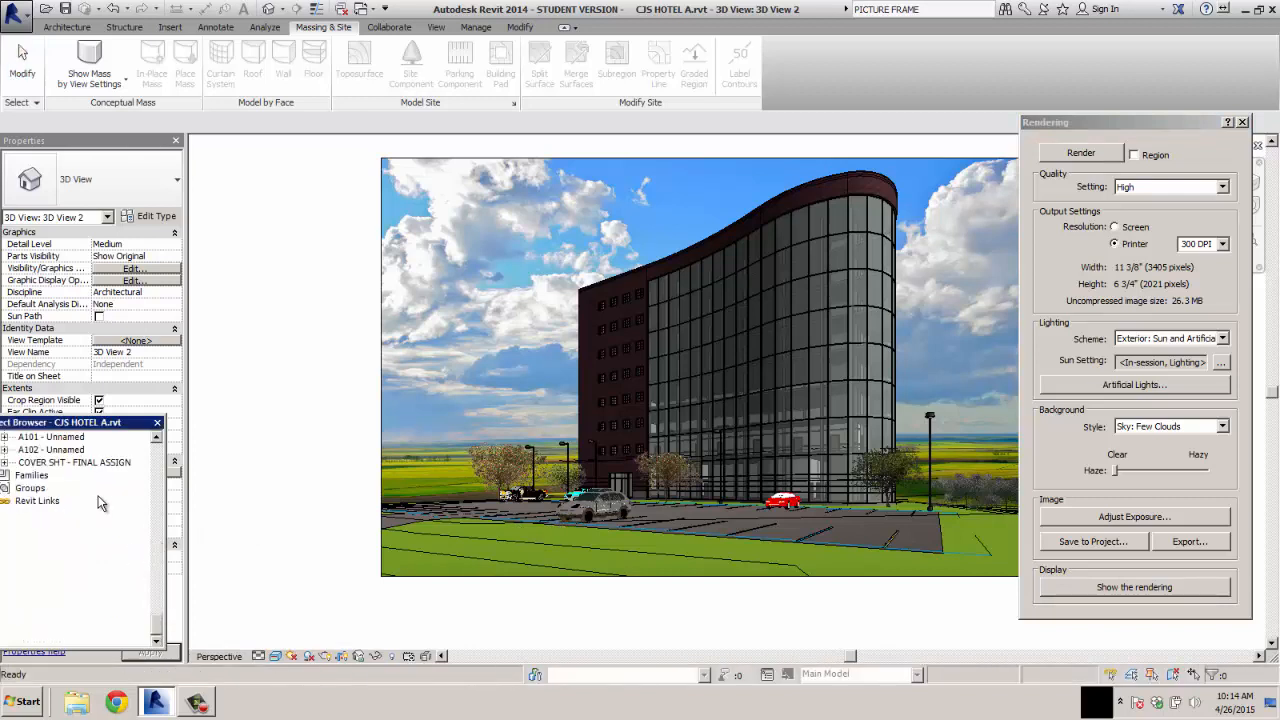
double_click(30, 463)
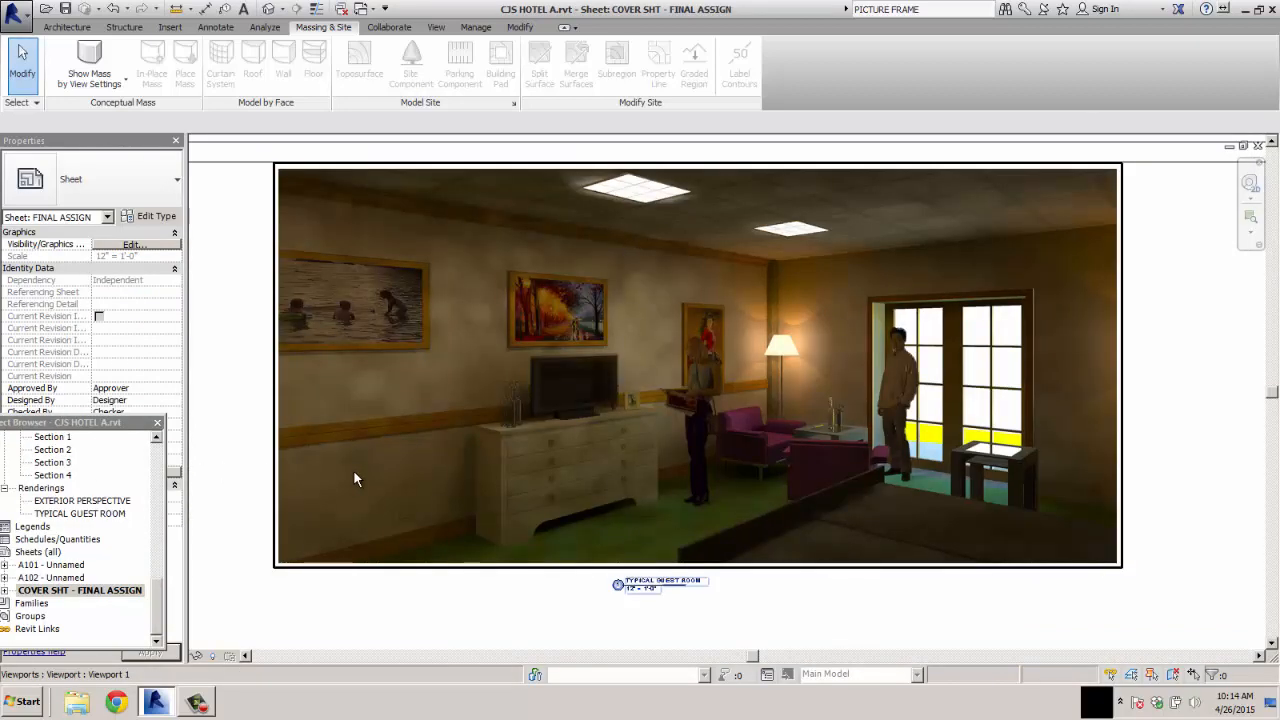
middle_click(486, 481)
middle_click(486, 481)
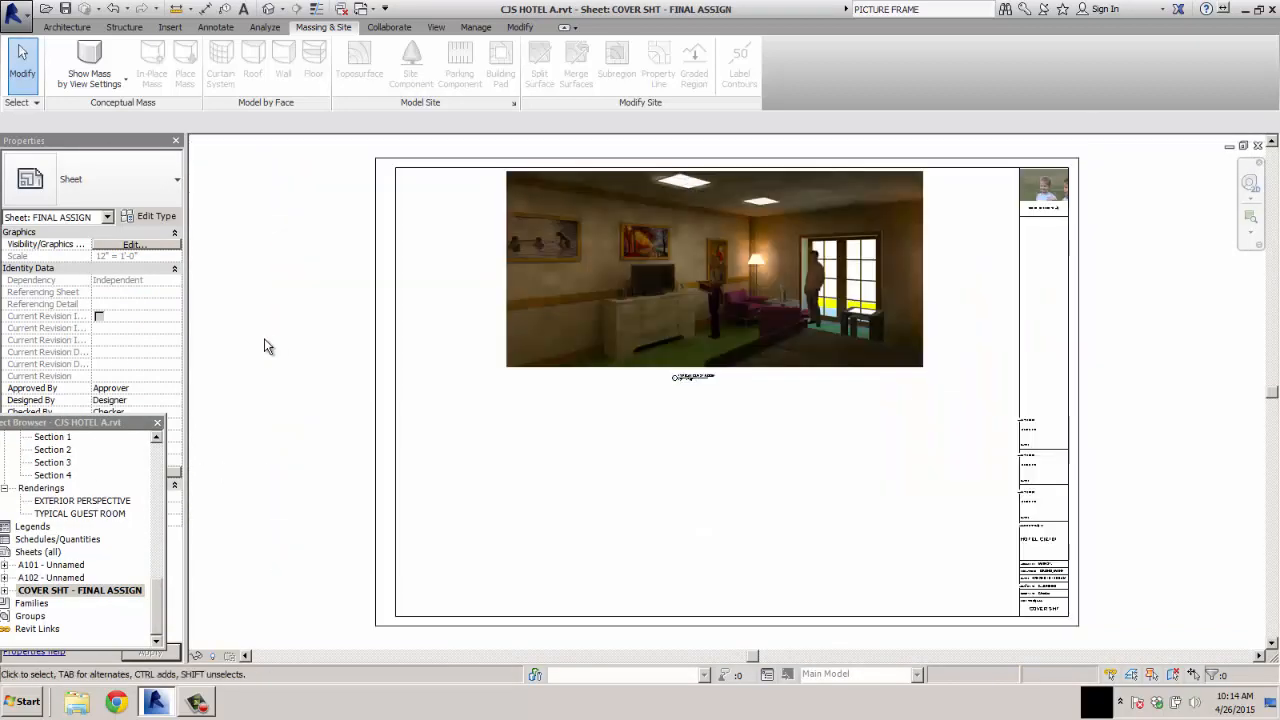
Place the EXTERIOR PERSPECTIVE rendering on the sheet below the guest room image.
left_click(70, 503)
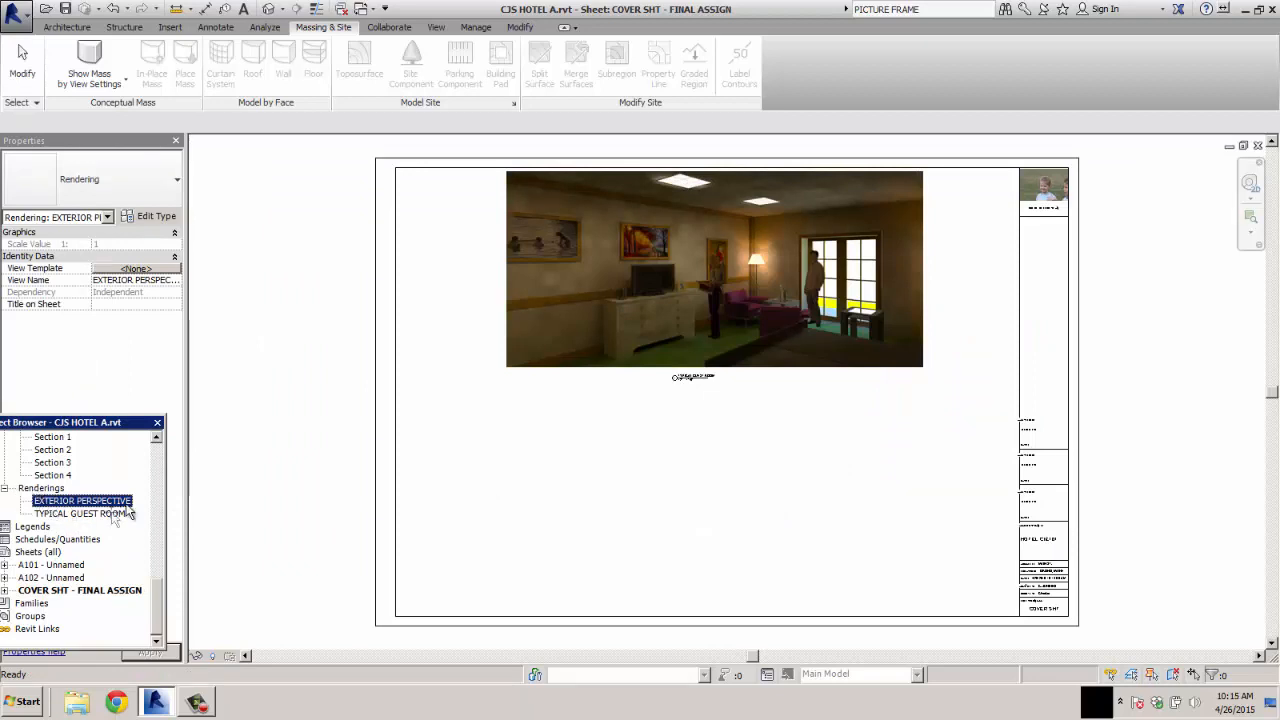
left_click_drag(697, 513, 693, 504)
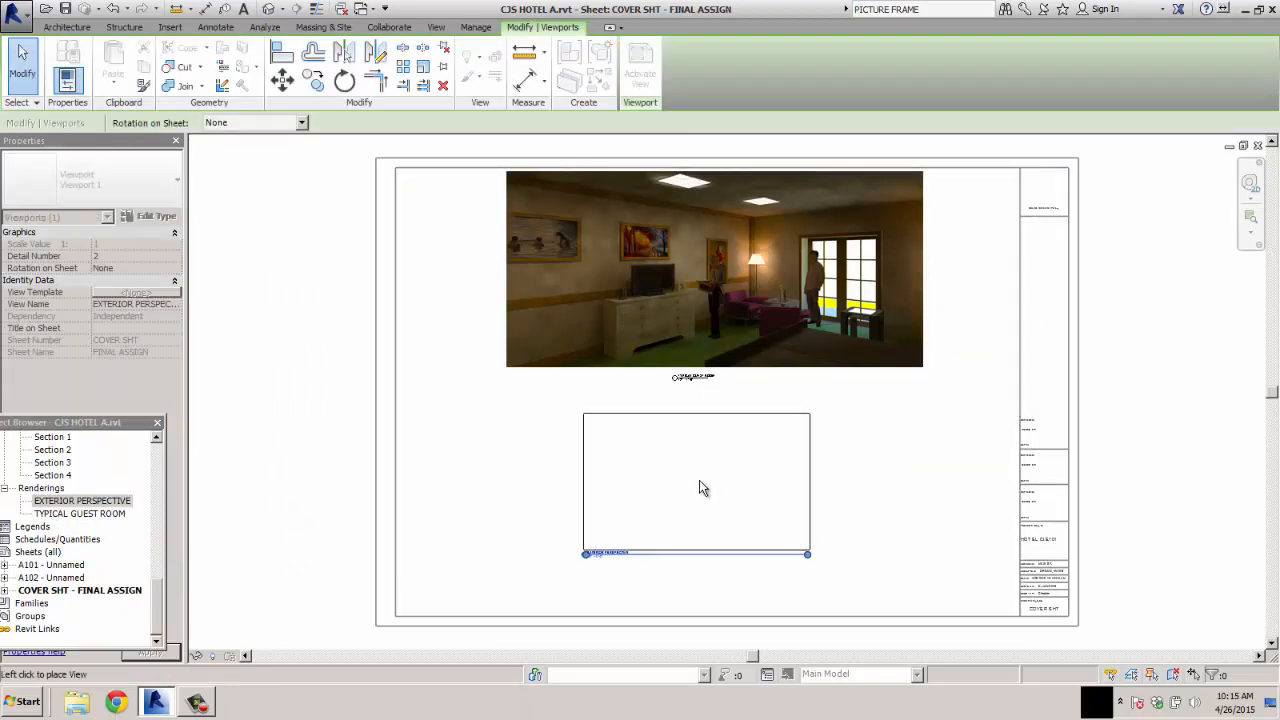
left_click(721, 488)
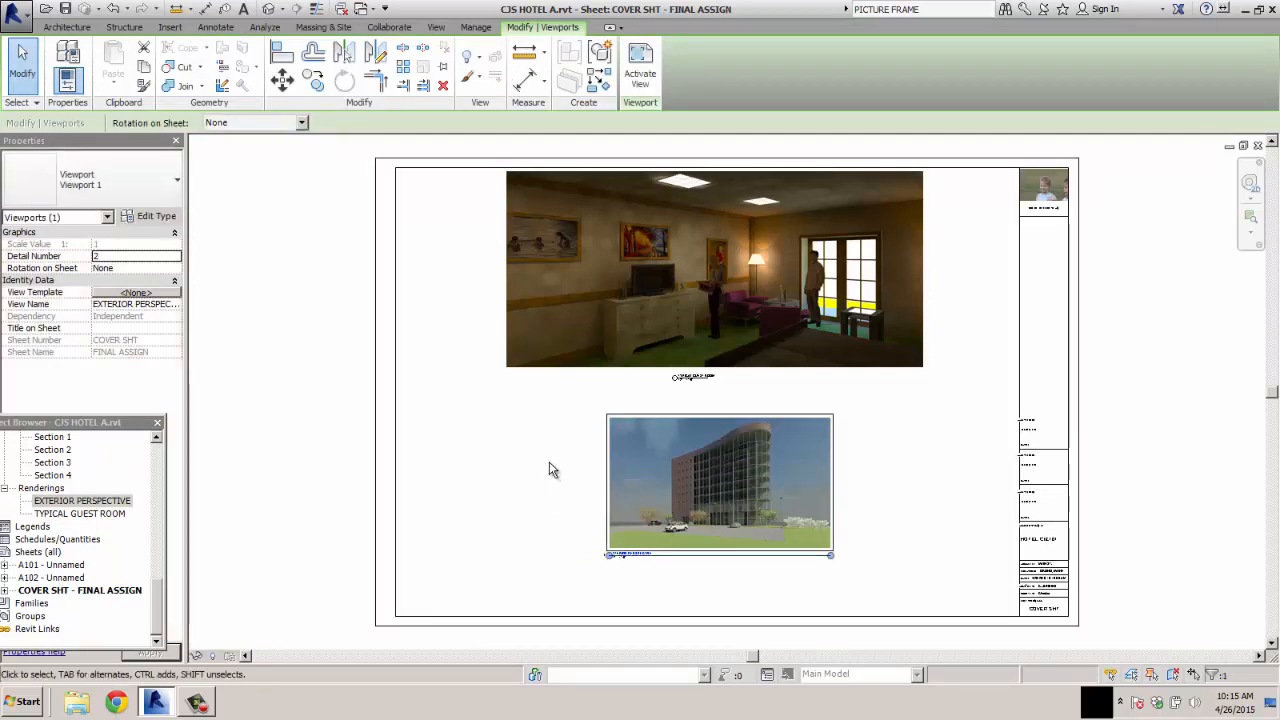
Activate the exterior rendering's viewport, enlarge its image to about 1' 9 1/4" wide, and shift it up slightly within the sheet border.
key("Escape")
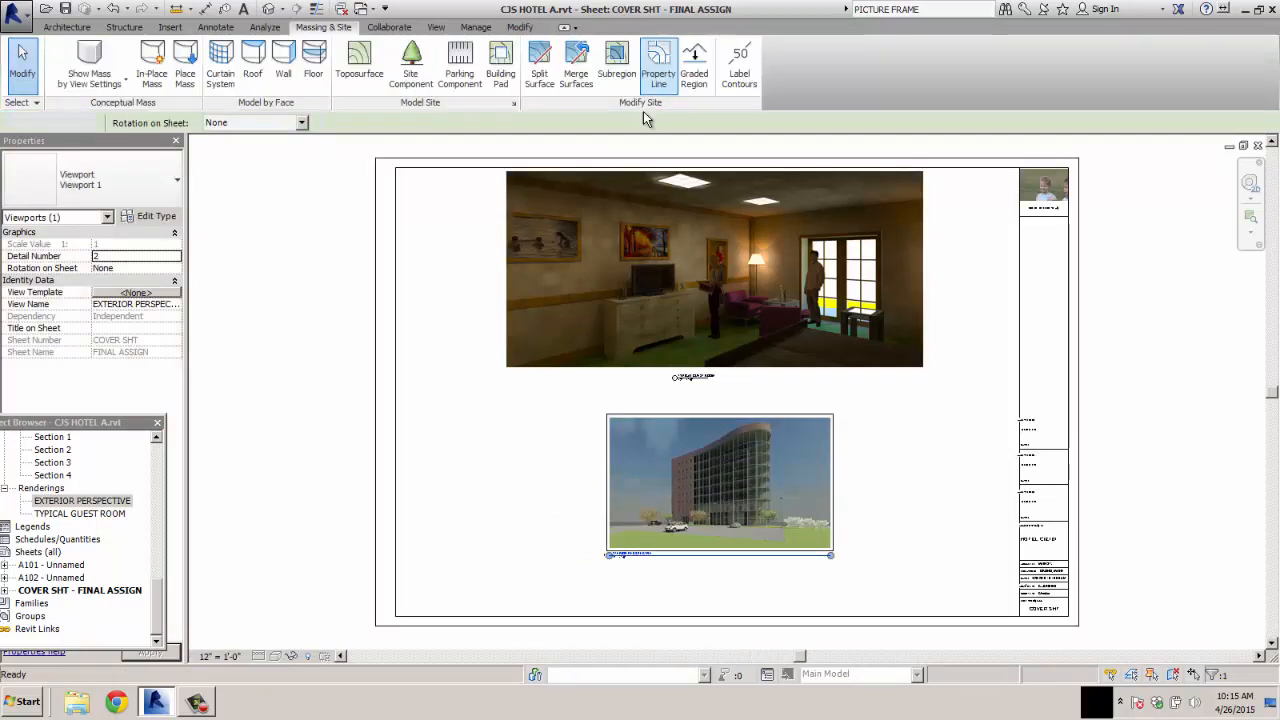
left_click(774, 446)
left_click_drag(830, 417, 946, 400)
left_click_drag(608, 552, 494, 591)
left_click_drag(494, 590, 496, 584)
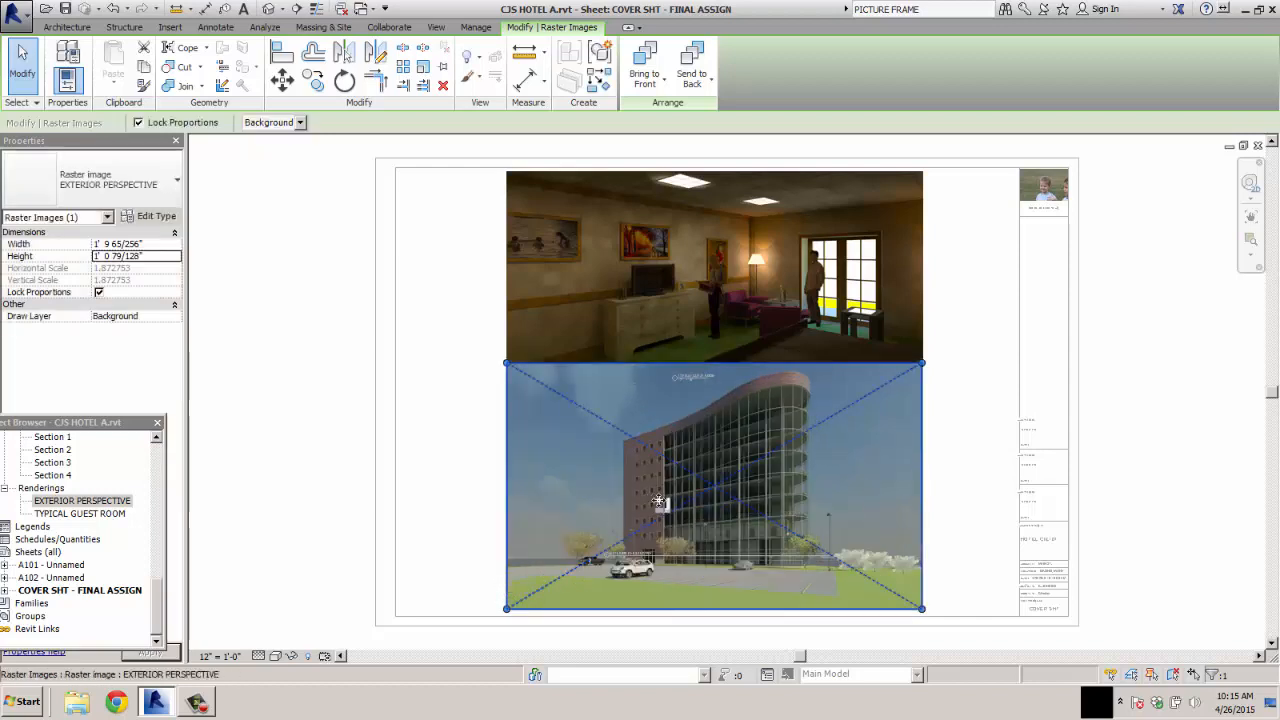
left_click_drag(678, 492, 665, 494)
left_click(451, 426)
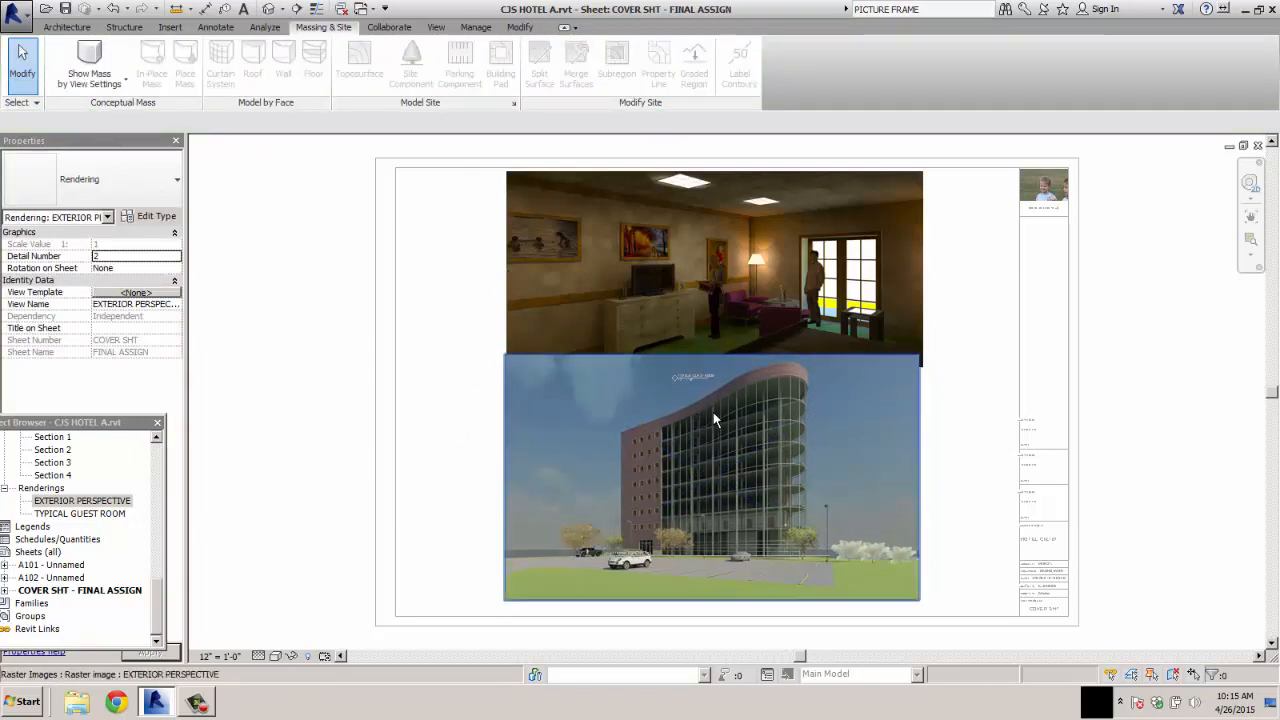
Stretch the exterior image's upper right corner to align with the guest room image's right edge, and deactivate the view.
left_click(918, 426)
left_click_drag(923, 366, 927, 355)
left_click(953, 369)
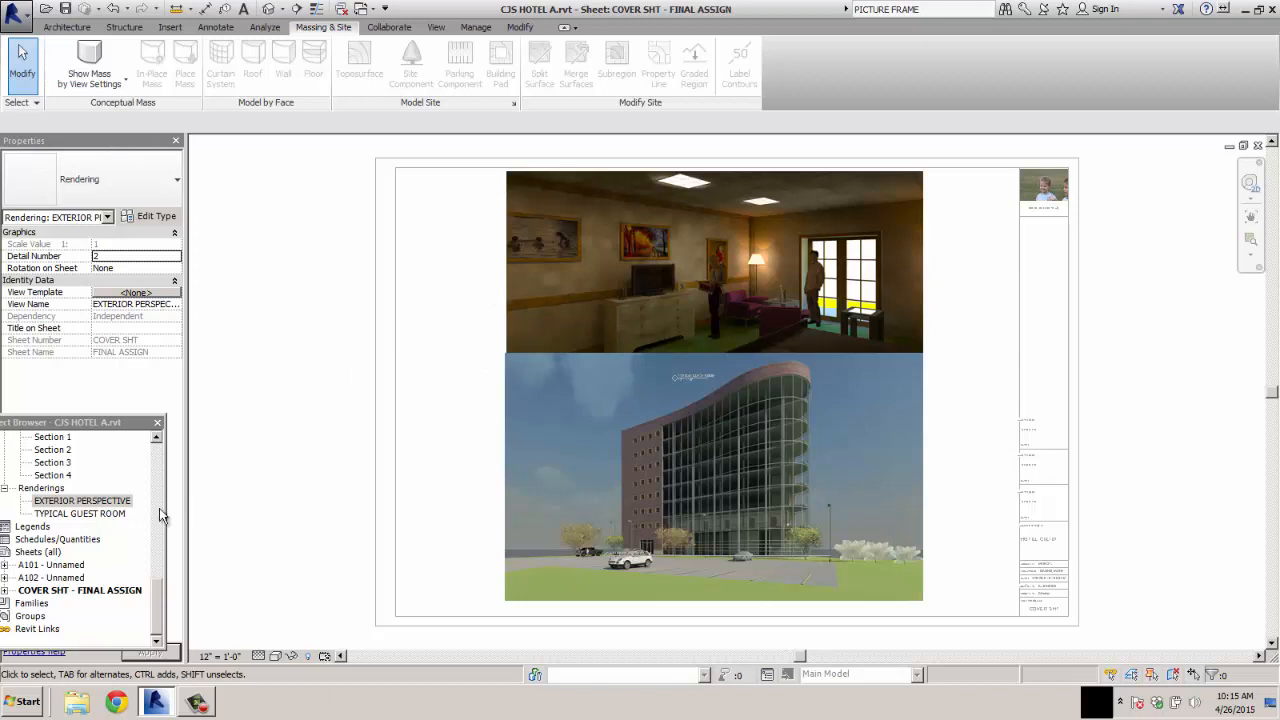
left_click(100, 594)
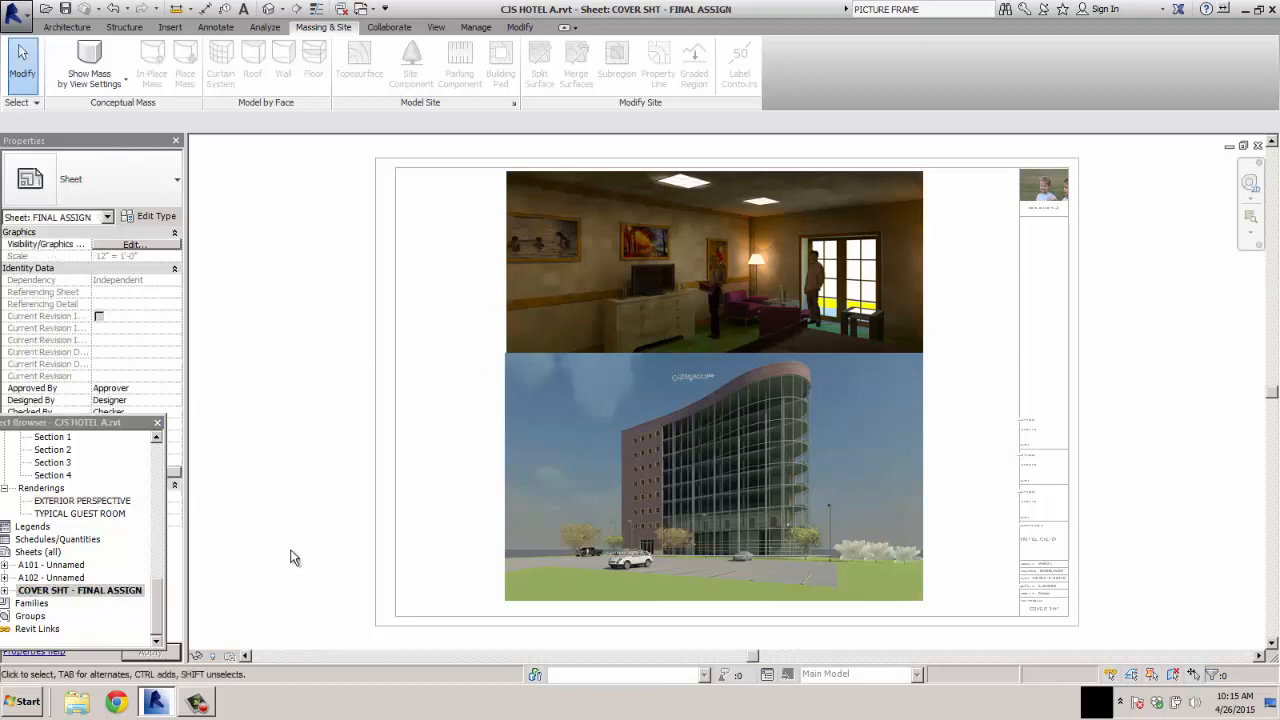
Activate the guest room viewport, shrink its image until it clears the exterior image, center it roughly above that image, and deactivate the view.
left_click(511, 212)
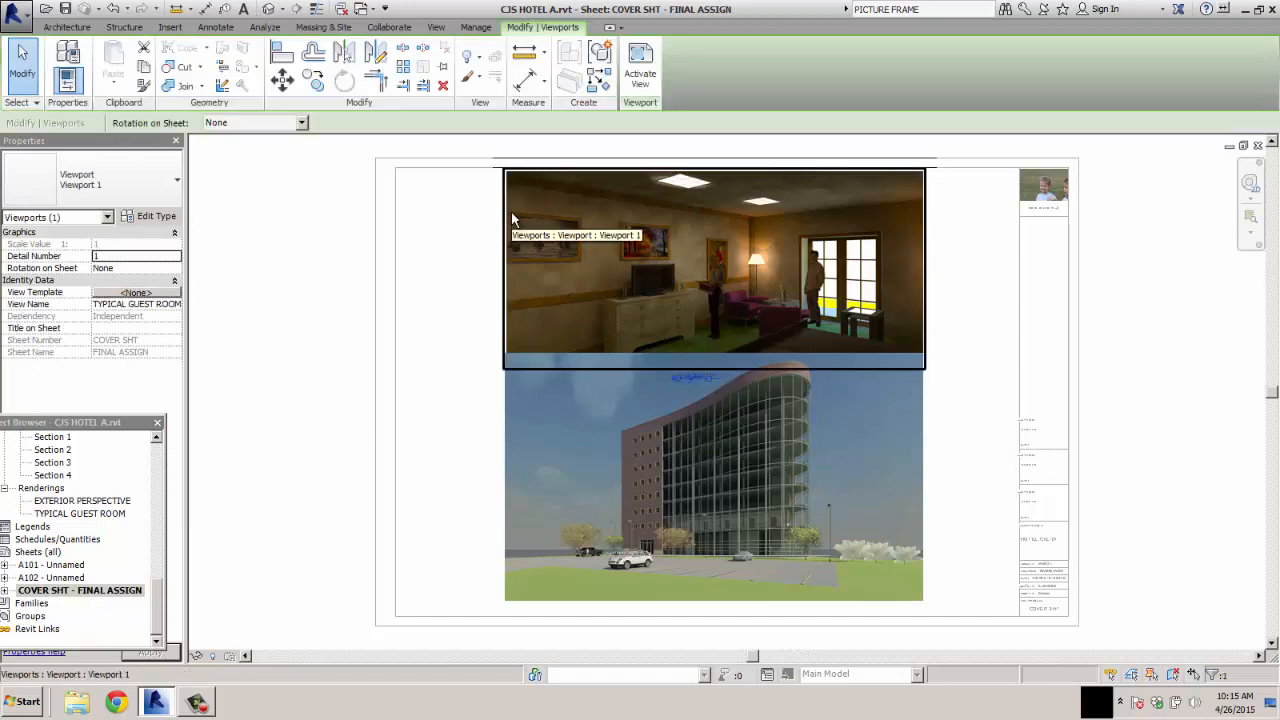
left_click(642, 88)
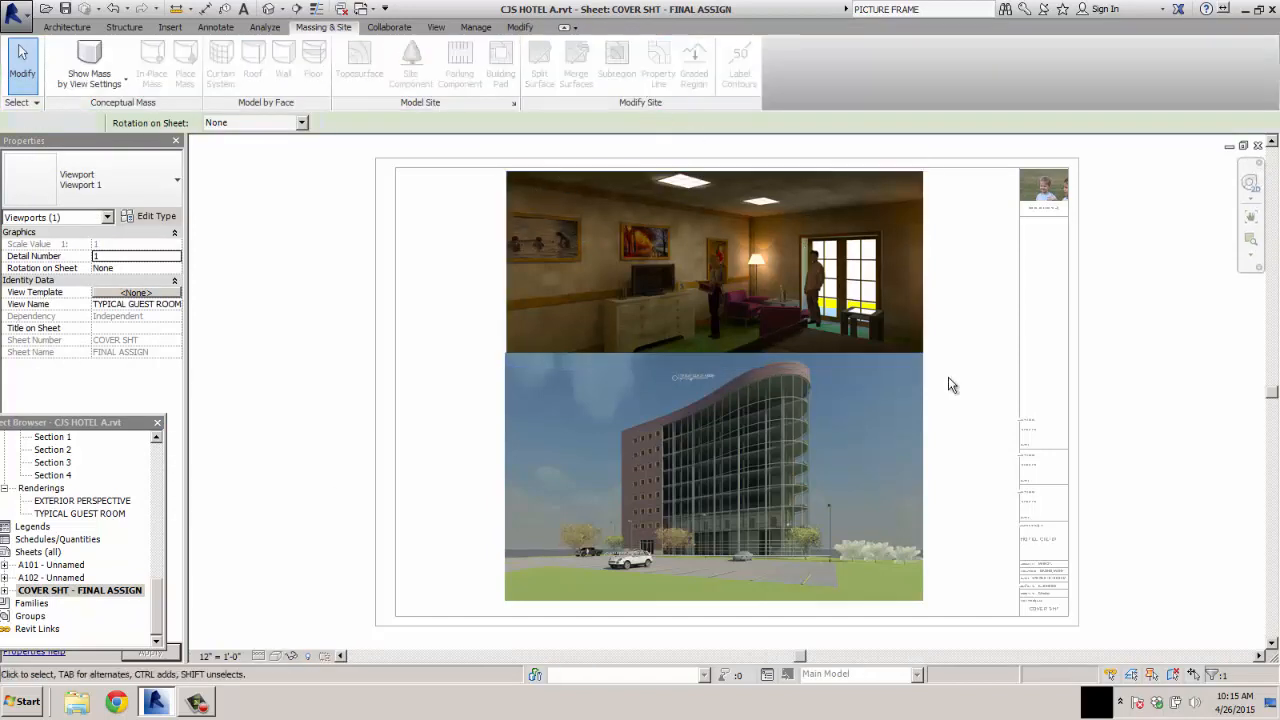
left_click(920, 365)
left_click_drag(922, 365, 881, 347)
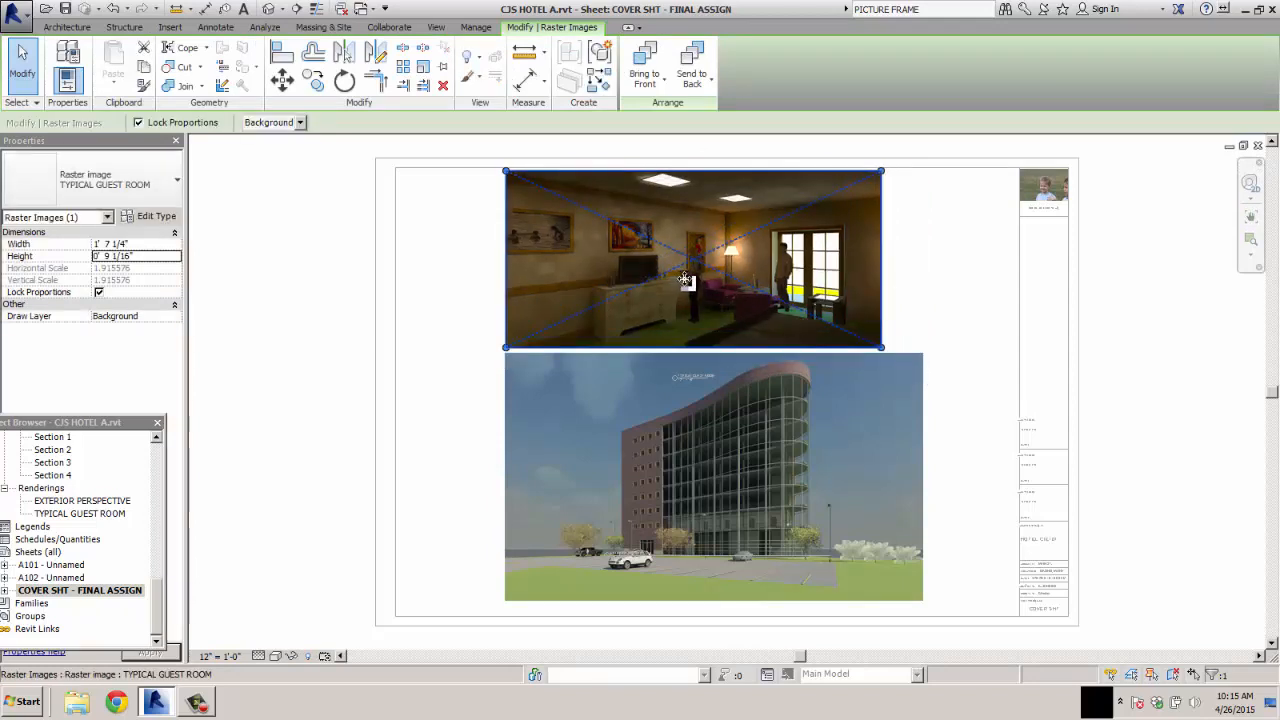
left_click_drag(700, 277, 720, 278)
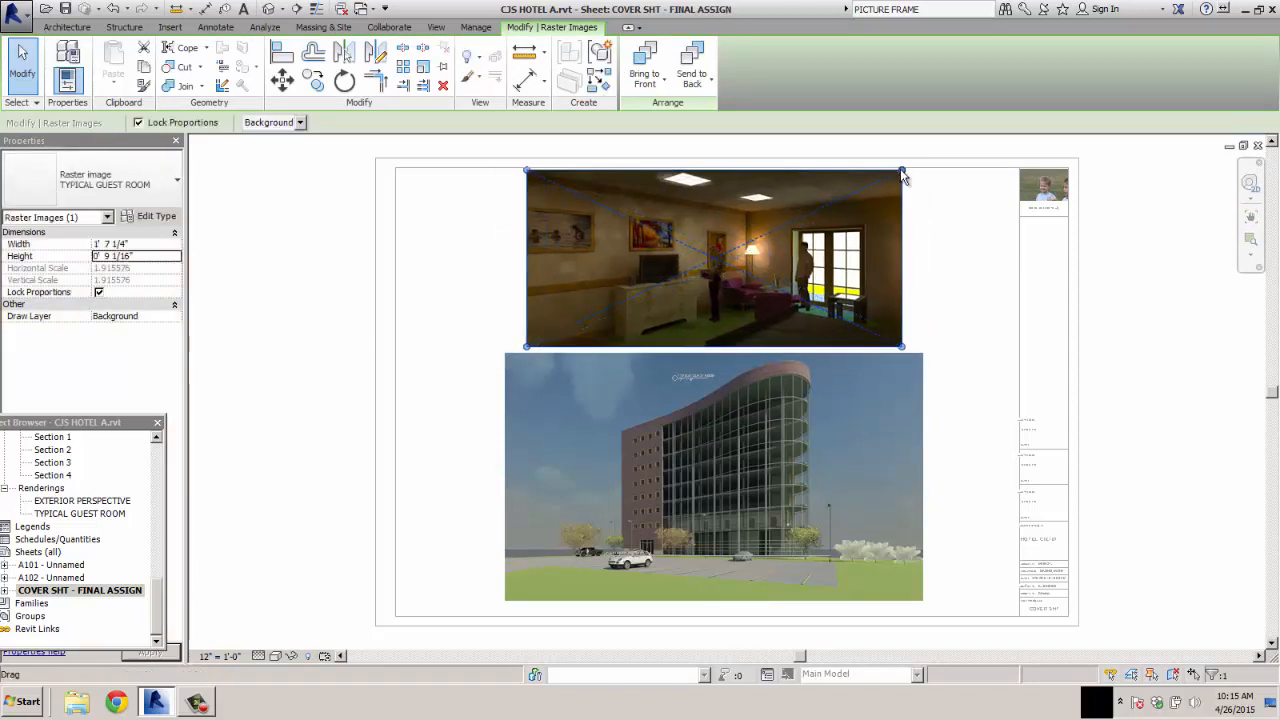
left_click_drag(903, 174, 890, 175)
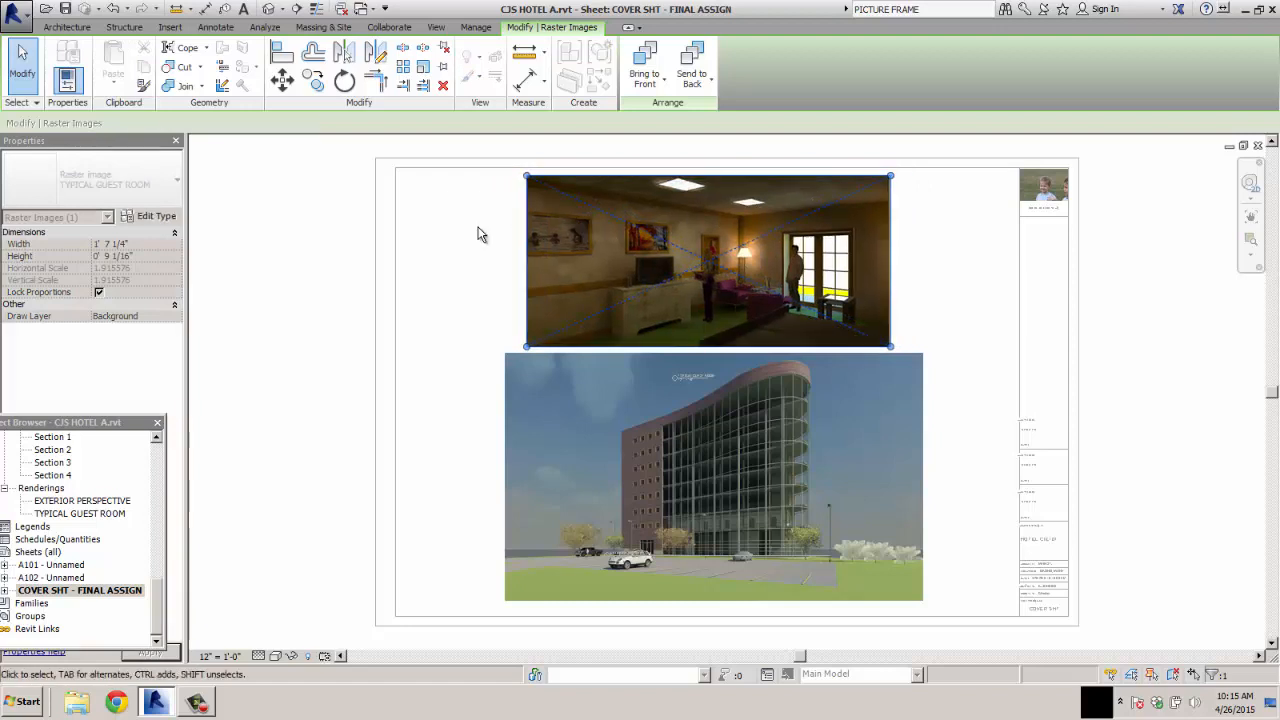
left_click(478, 234)
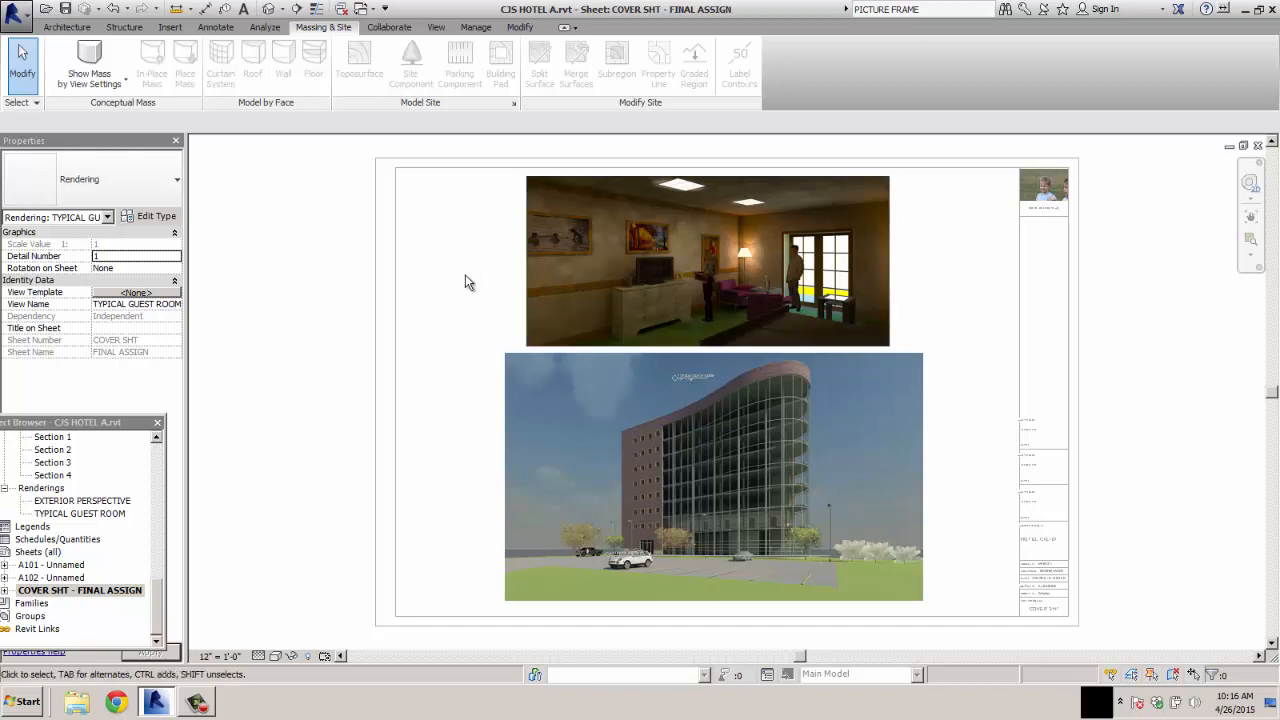
left_click(97, 593)
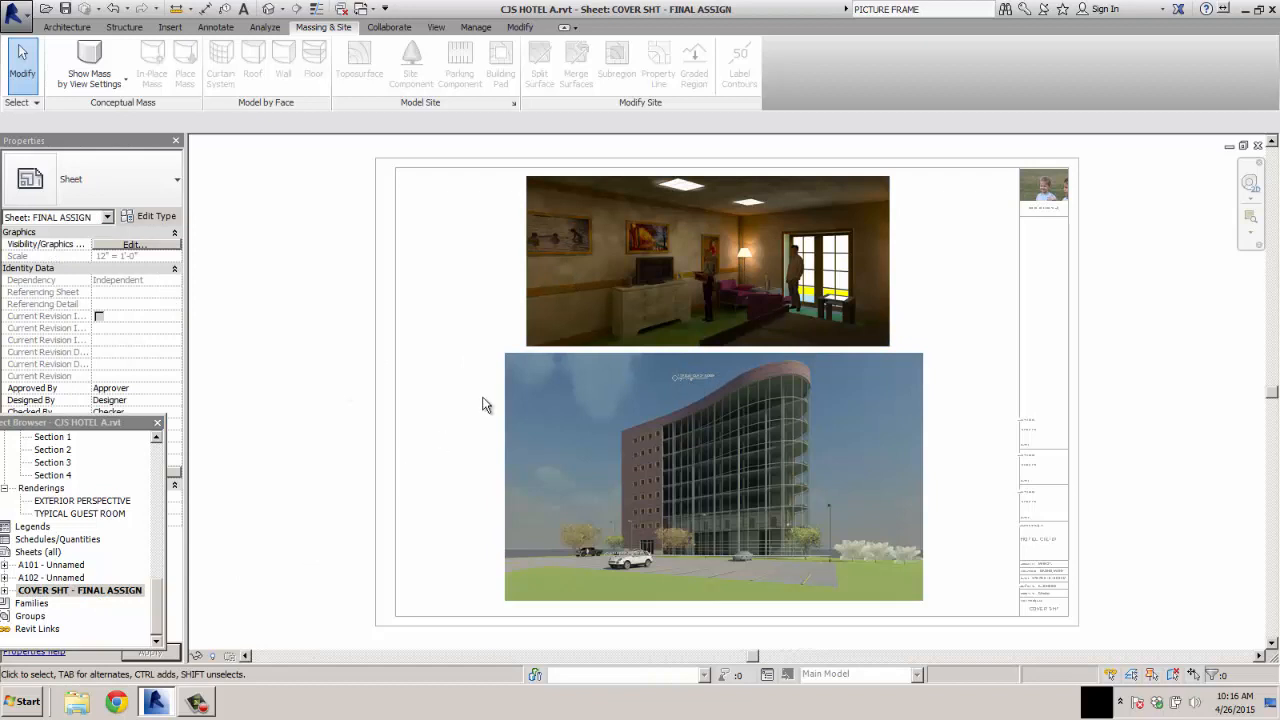
Move the guest room view title off the exterior image to just right of the guest room image's lower corner.
left_click(708, 377)
left_click_drag(708, 377, 938, 342)
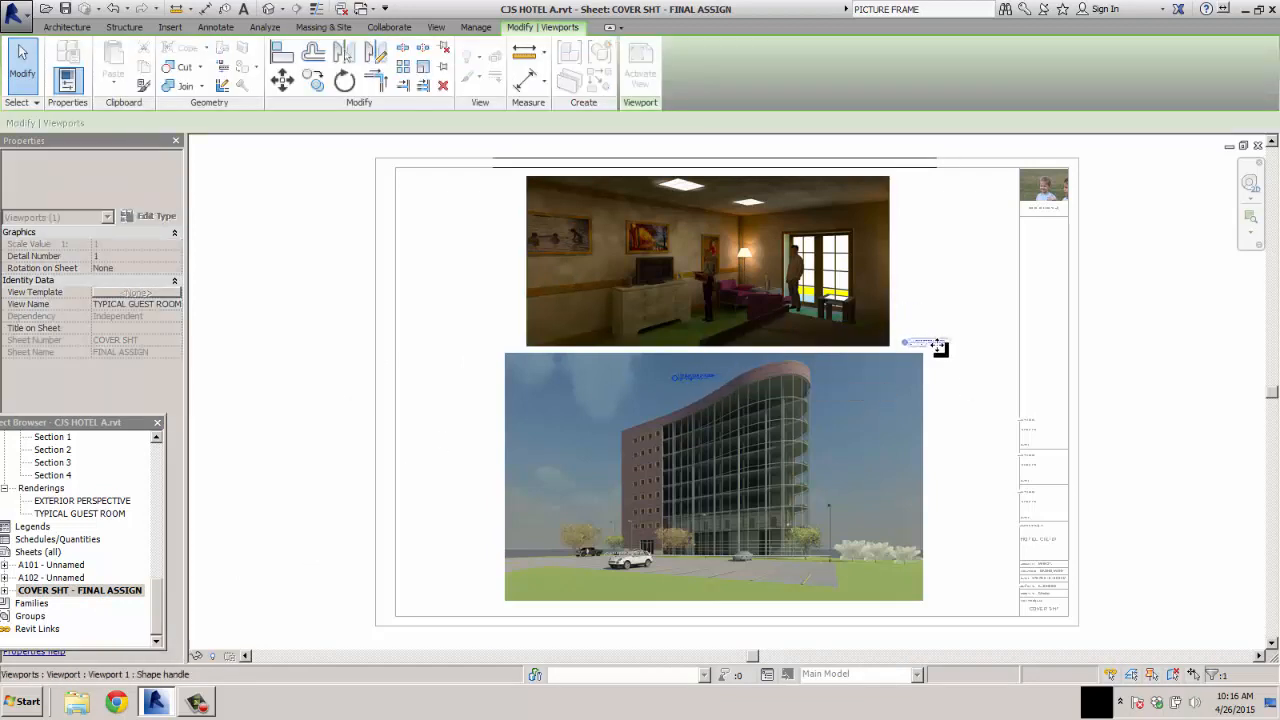
left_click(962, 422)
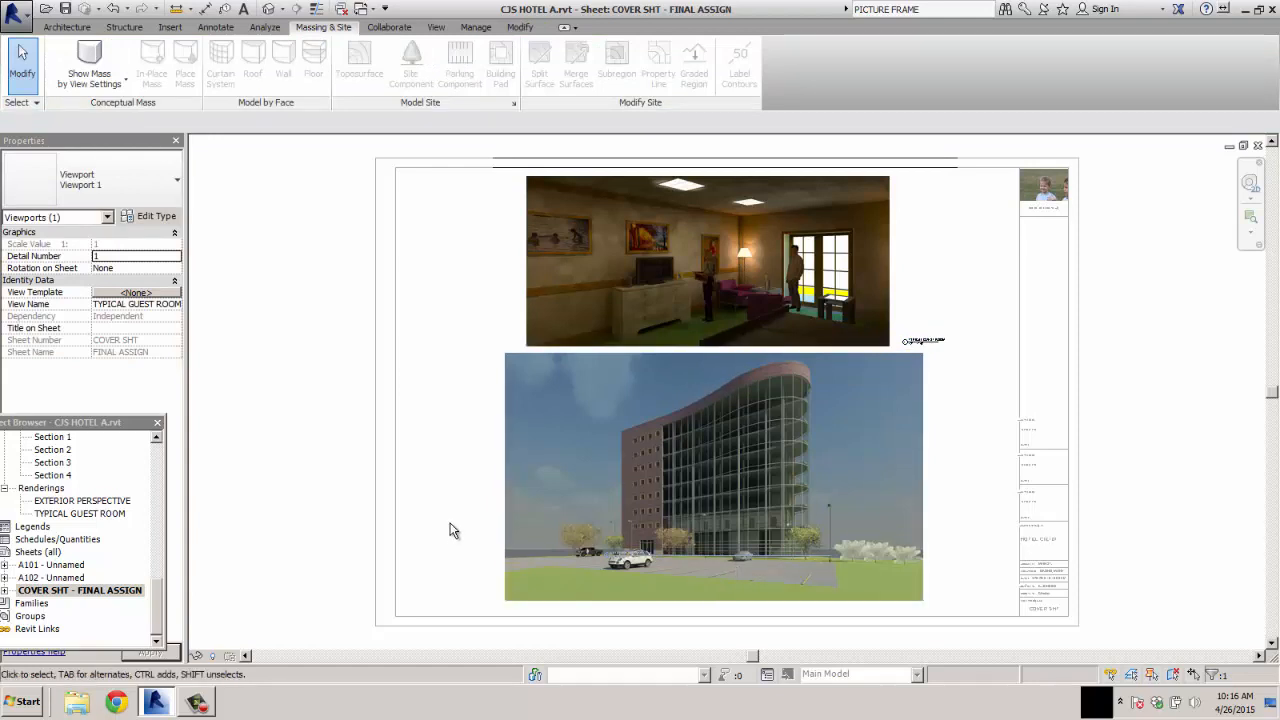
Move the exterior perspective view title beside the image's lower right corner and shorten its title line to fit before the title block.
left_click(636, 560)
left_click_drag(991, 565, 965, 593)
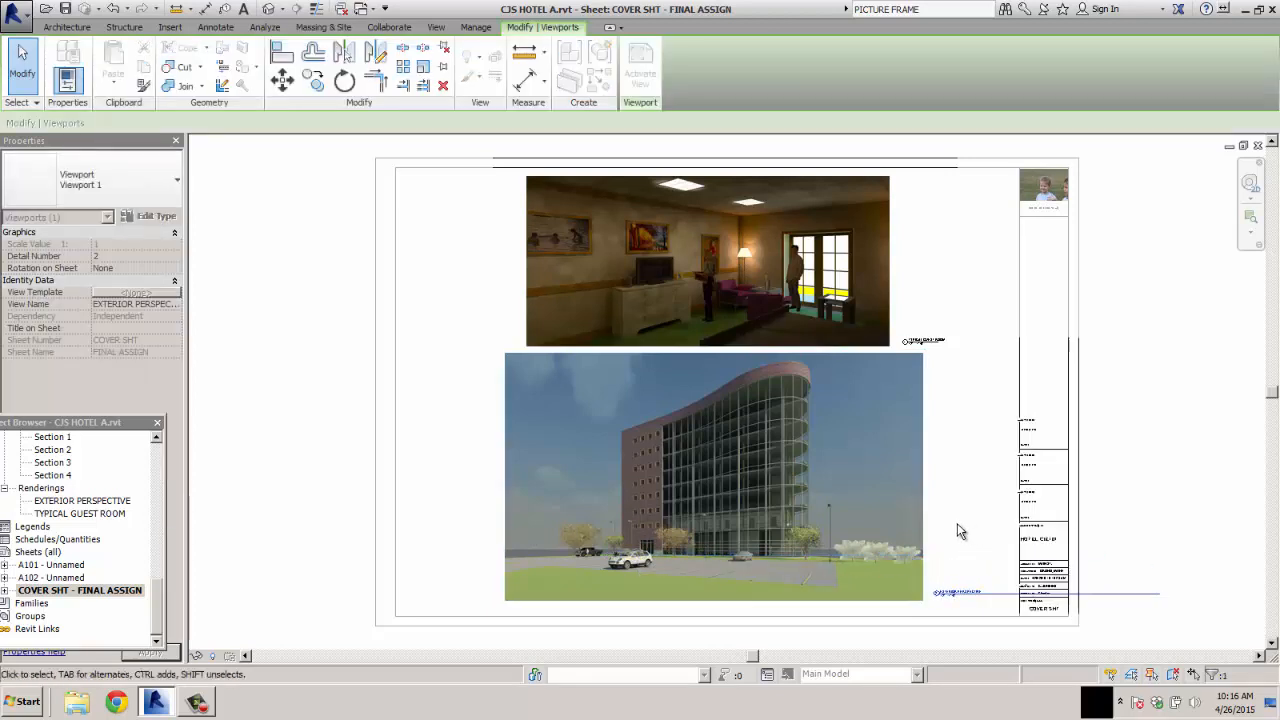
left_click_drag(1158, 594, 990, 595)
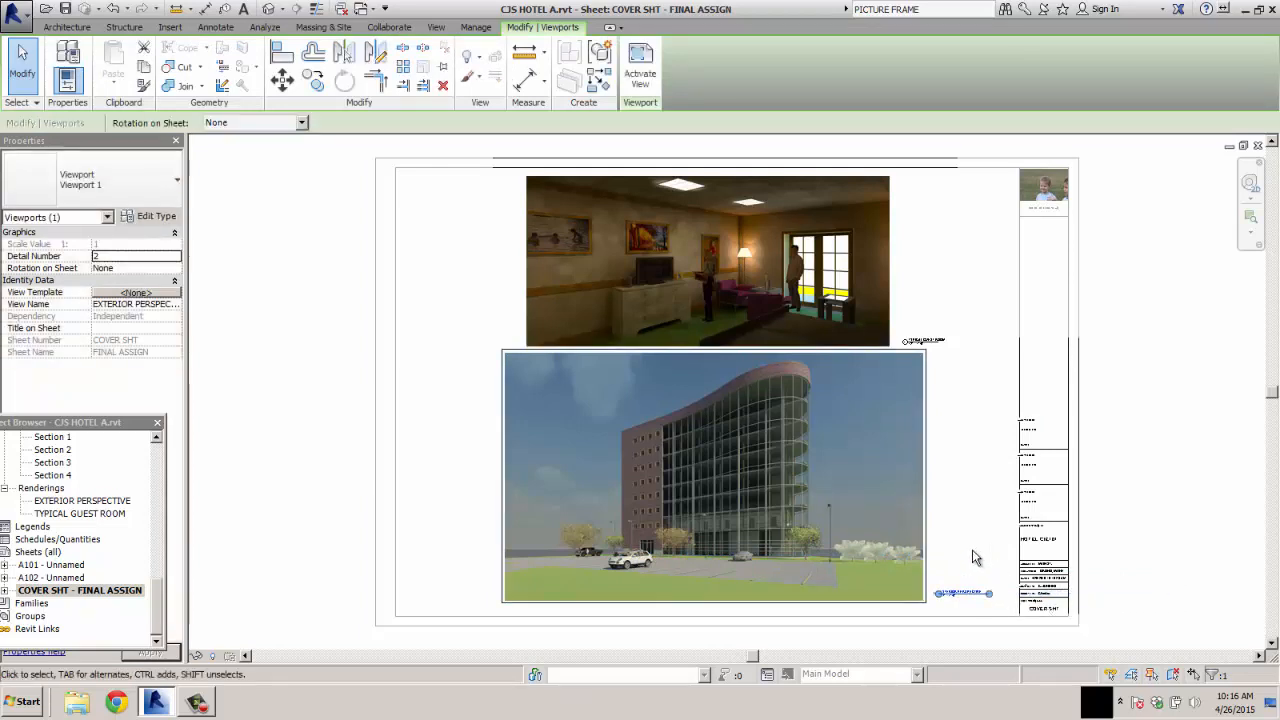
left_click(971, 557)
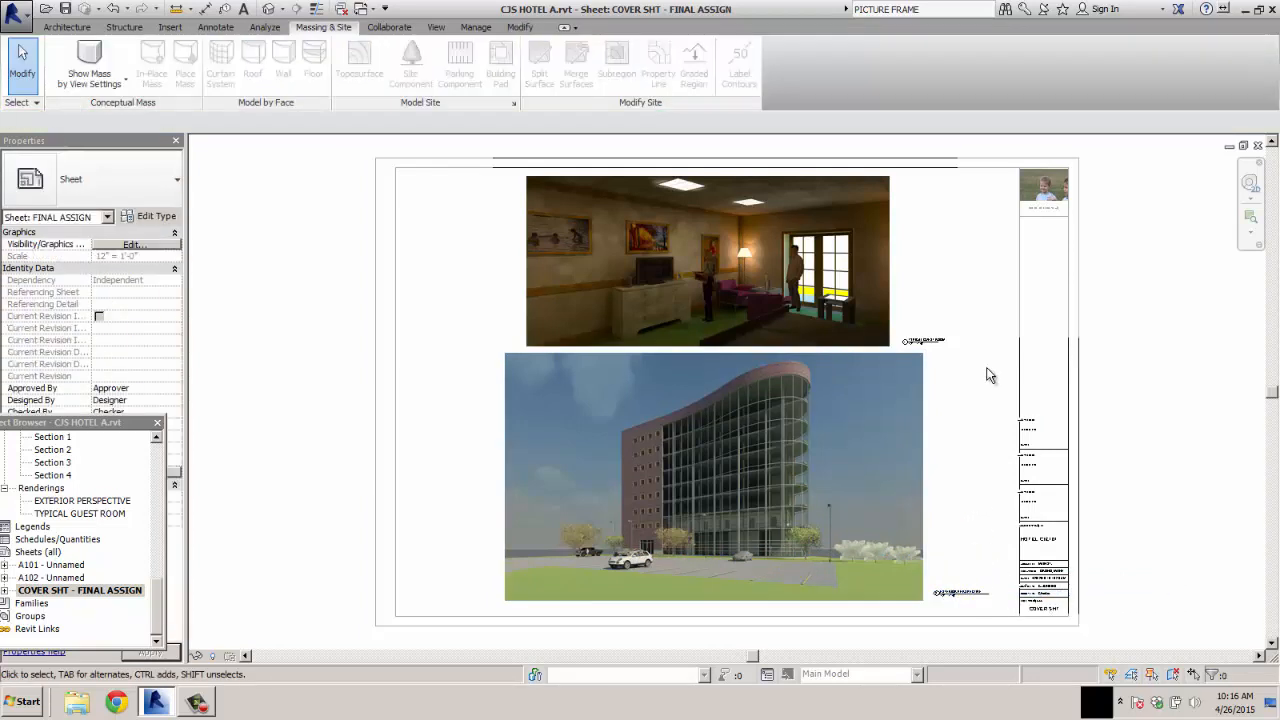
Examine the exterior rendering's detail up close around the trees and the glass facade on the sheet.
scroll(821, 557, "up", 5)
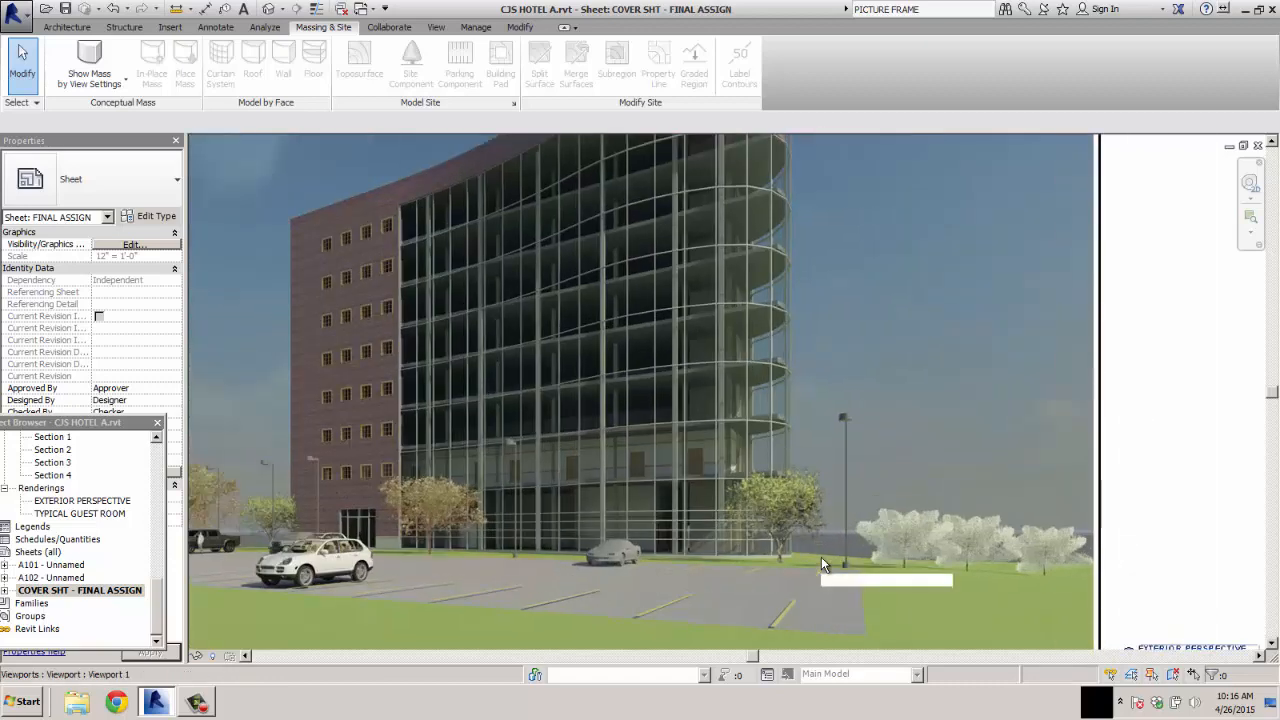
scroll(821, 557, "up", 3)
scroll(802, 557, "up", 2)
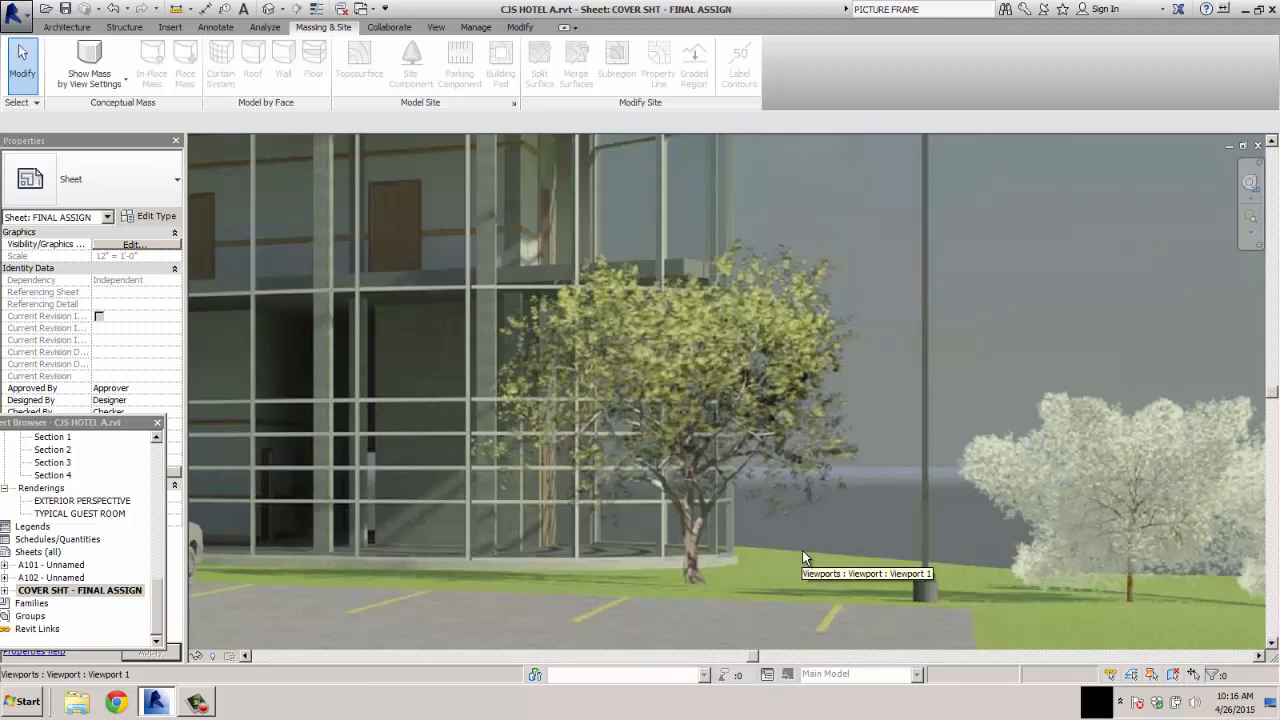
Examine the exterior rendering's cars, parking lot and brick entrance up close, and review the whole cover sheet layout.
scroll(803, 557, "down", 3)
scroll(802, 553, "down", 3)
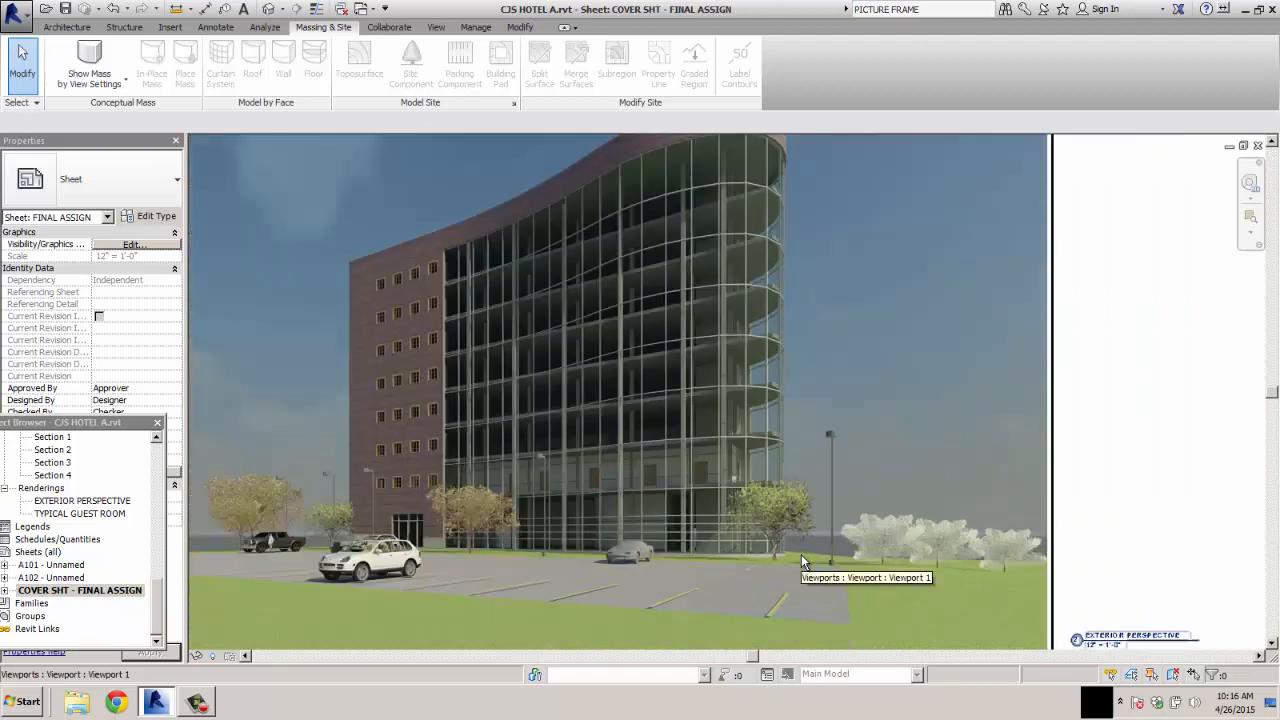
scroll(209, 542, "up", 5)
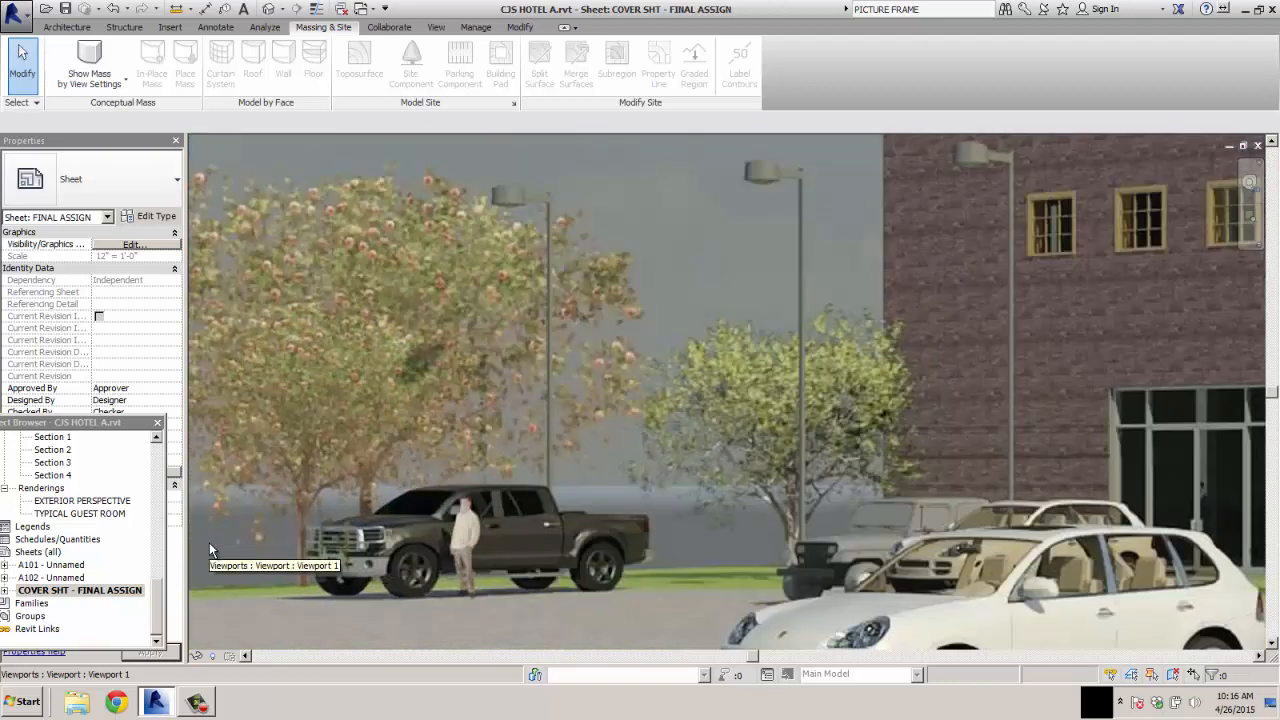
scroll(215, 543, "down", 2)
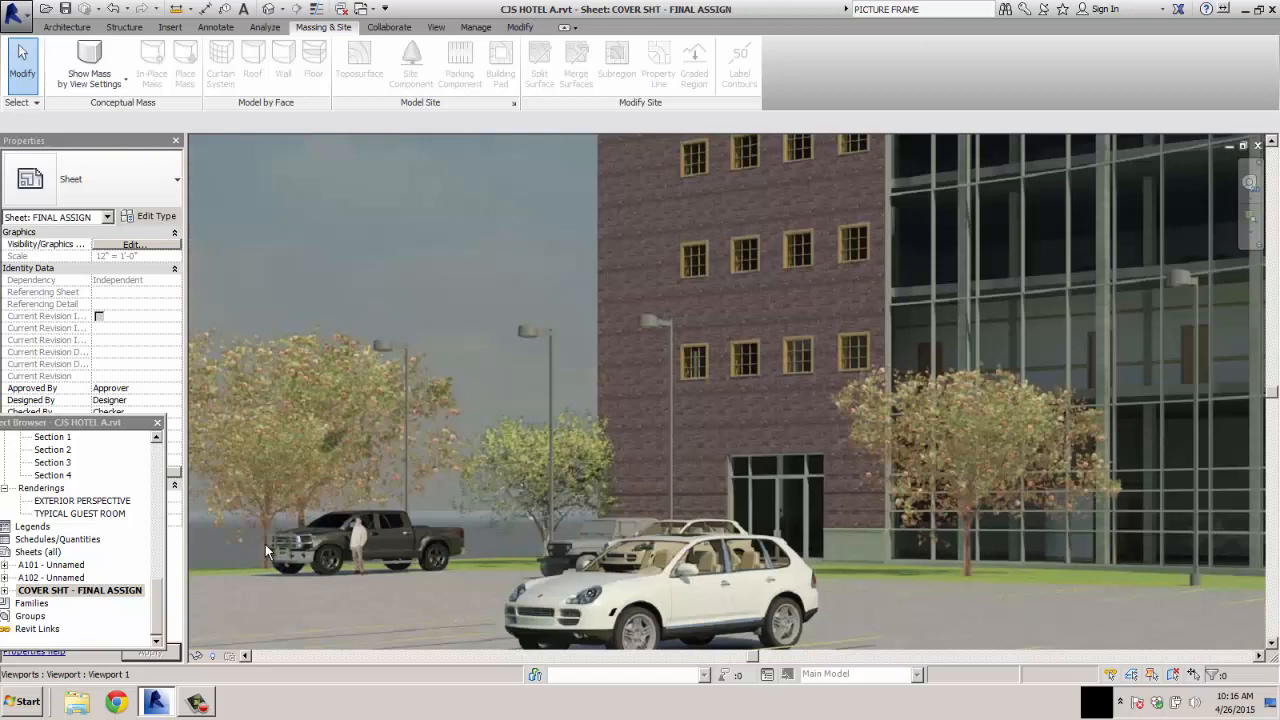
scroll(265, 544, "down", 1)
scroll(284, 548, "down", 2)
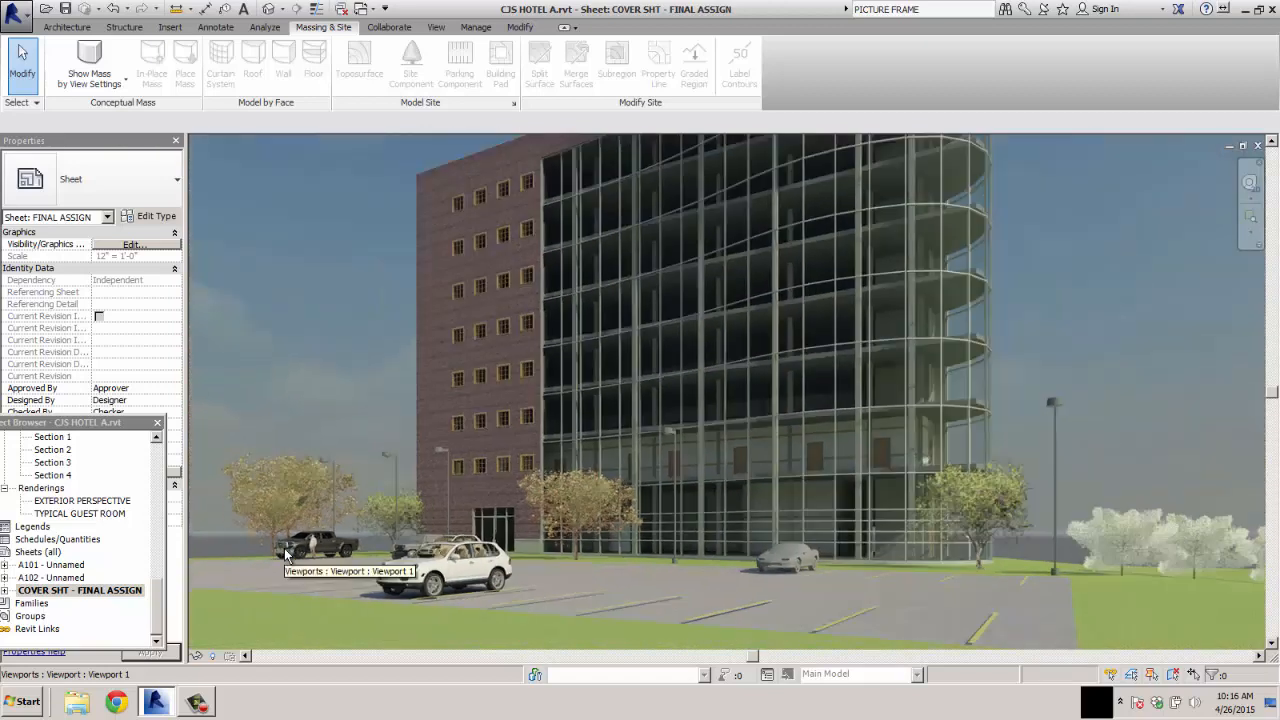
scroll(284, 548, "down", 4)
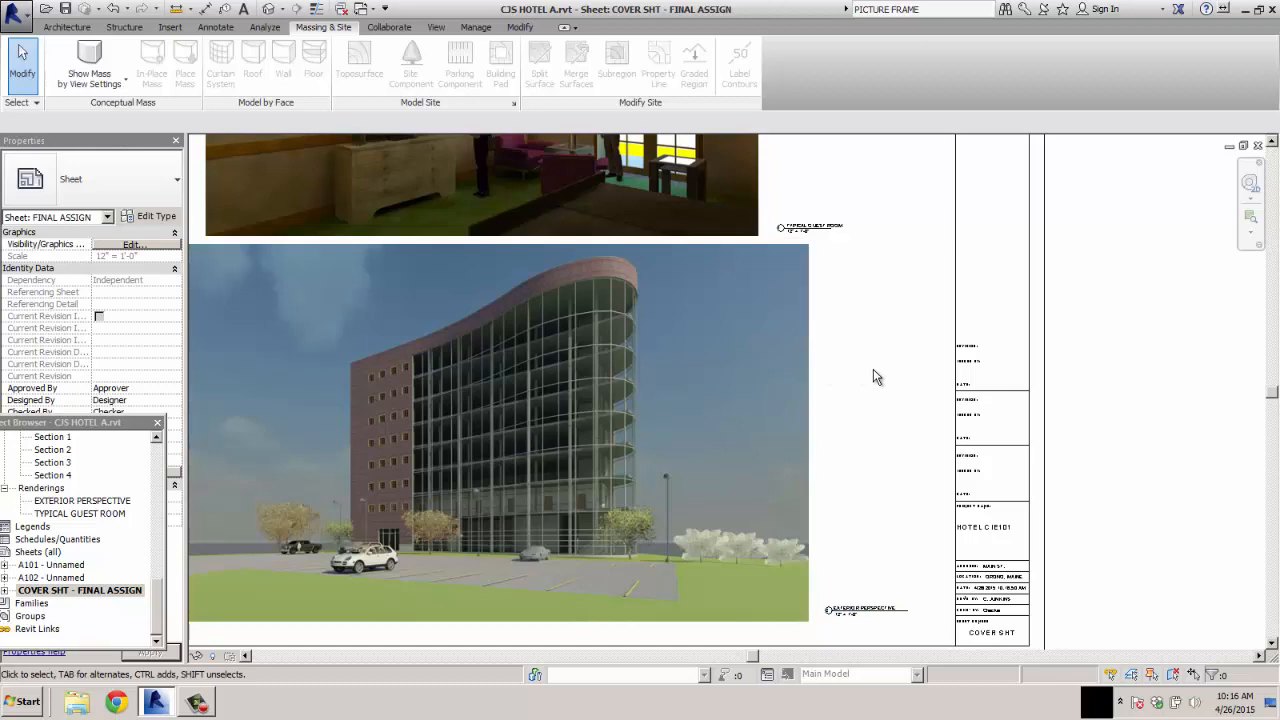
scroll(873, 372, "up", 1)
scroll(874, 375, "down", 3)
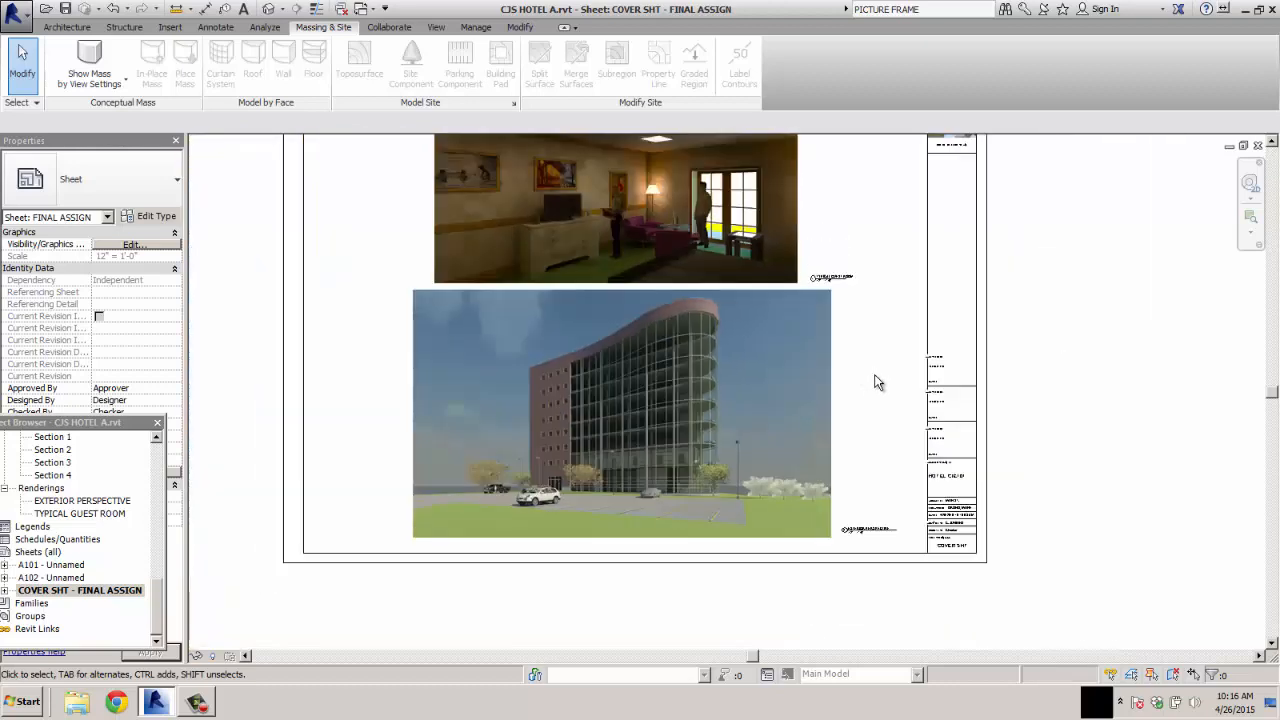
scroll(823, 213, "up", 2)
scroll(823, 213, "down", 2)
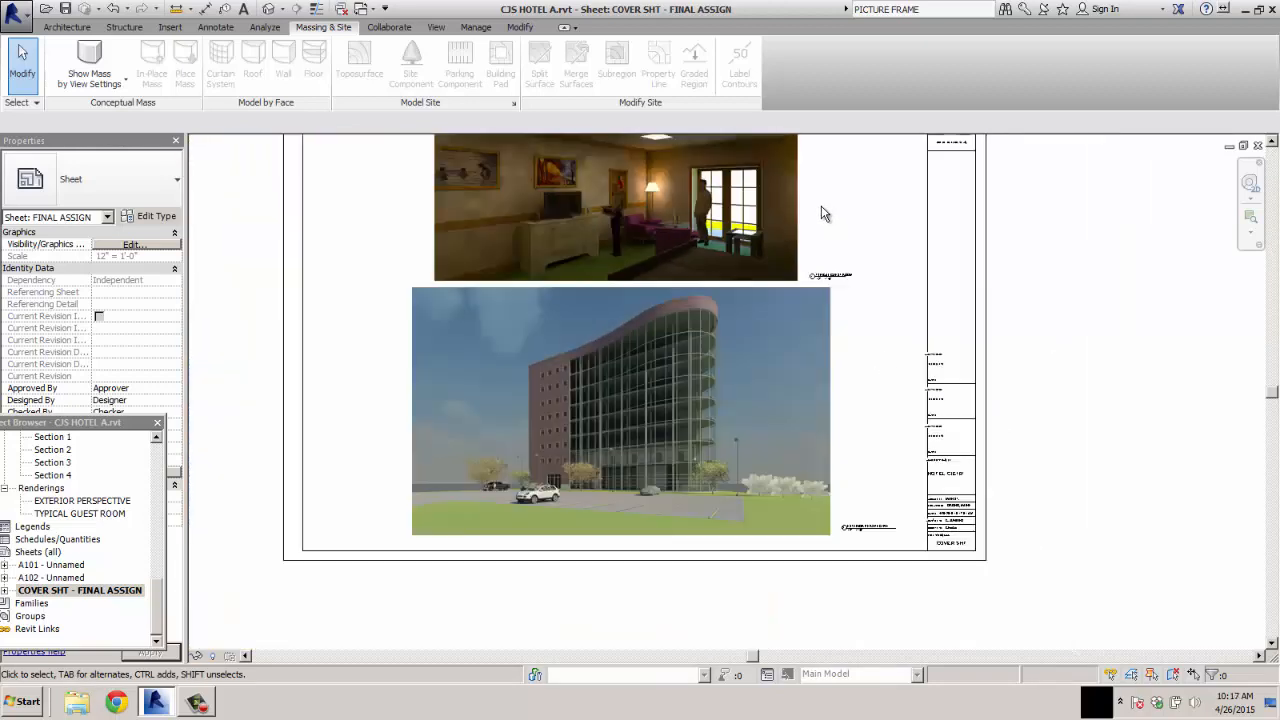
scroll(823, 213, "down", 1)
middle_click_drag(823, 210, 840, 313)
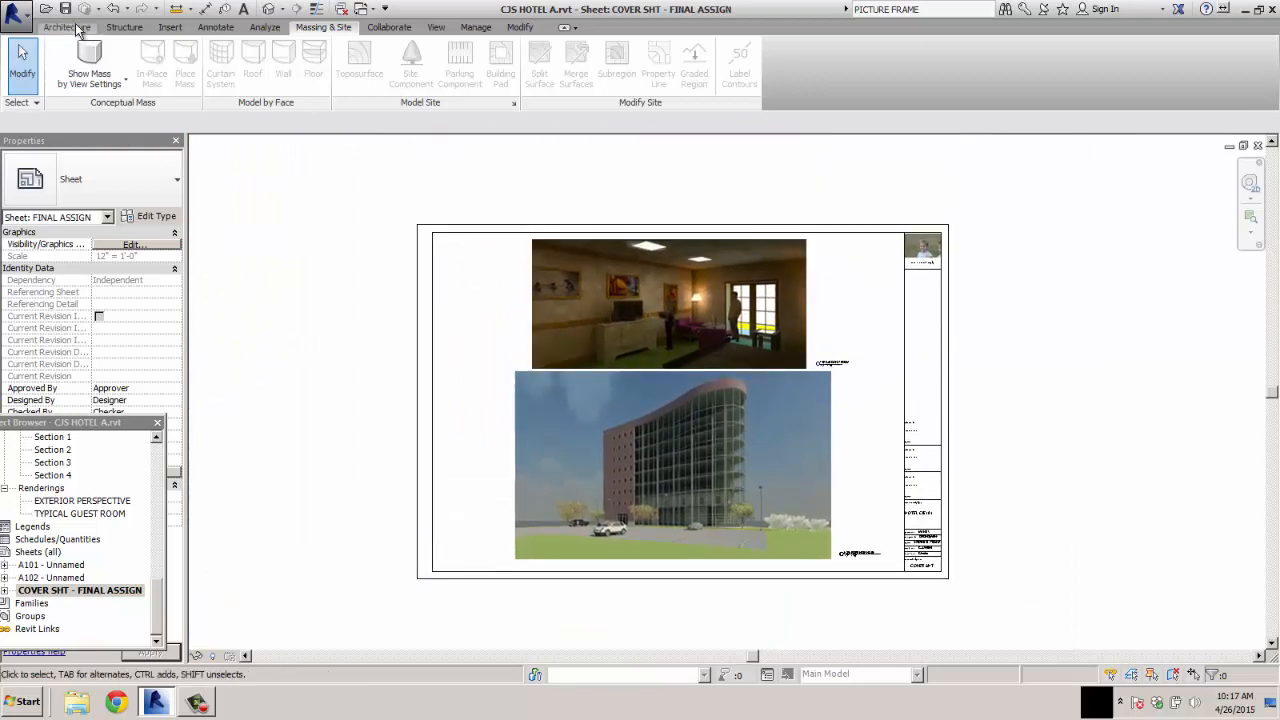
Start an image export of the cover sheet and choose the ASSIGNMENTS folder in the desktop's CIE101 A 2015 folder as its destination.
left_click(17, 17)
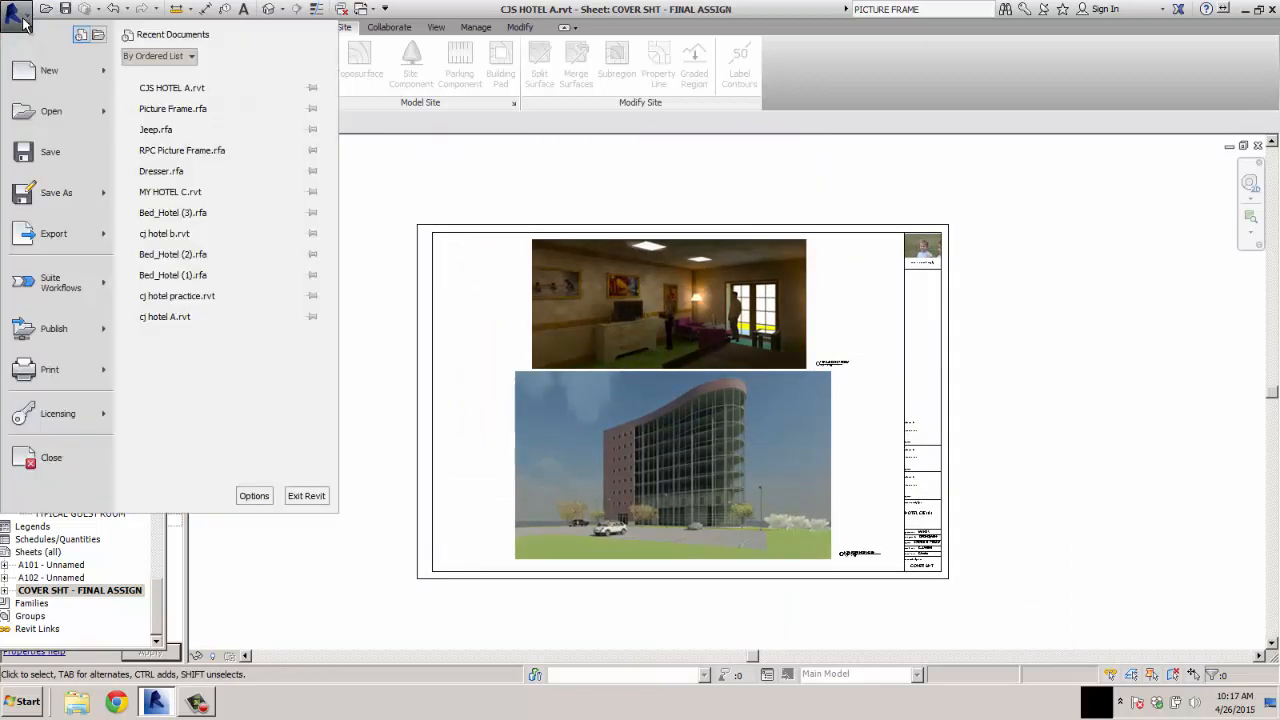
mouse_move(75, 209)
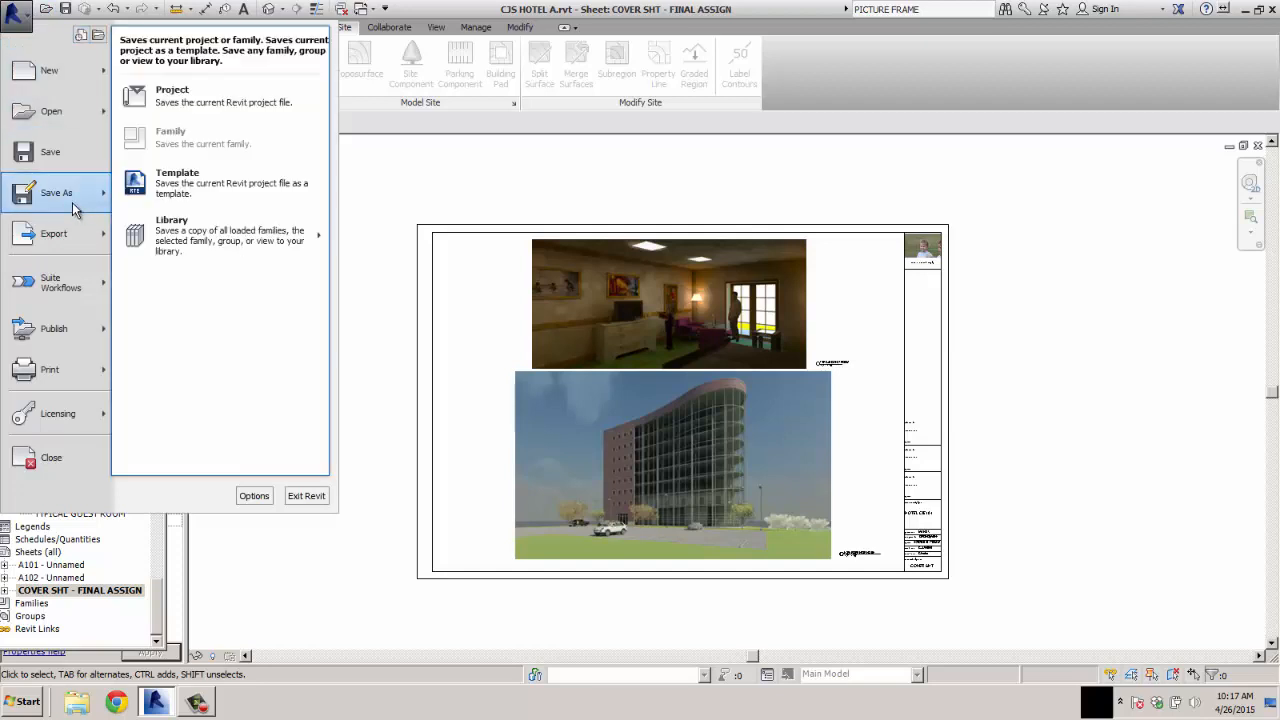
mouse_move(68, 254)
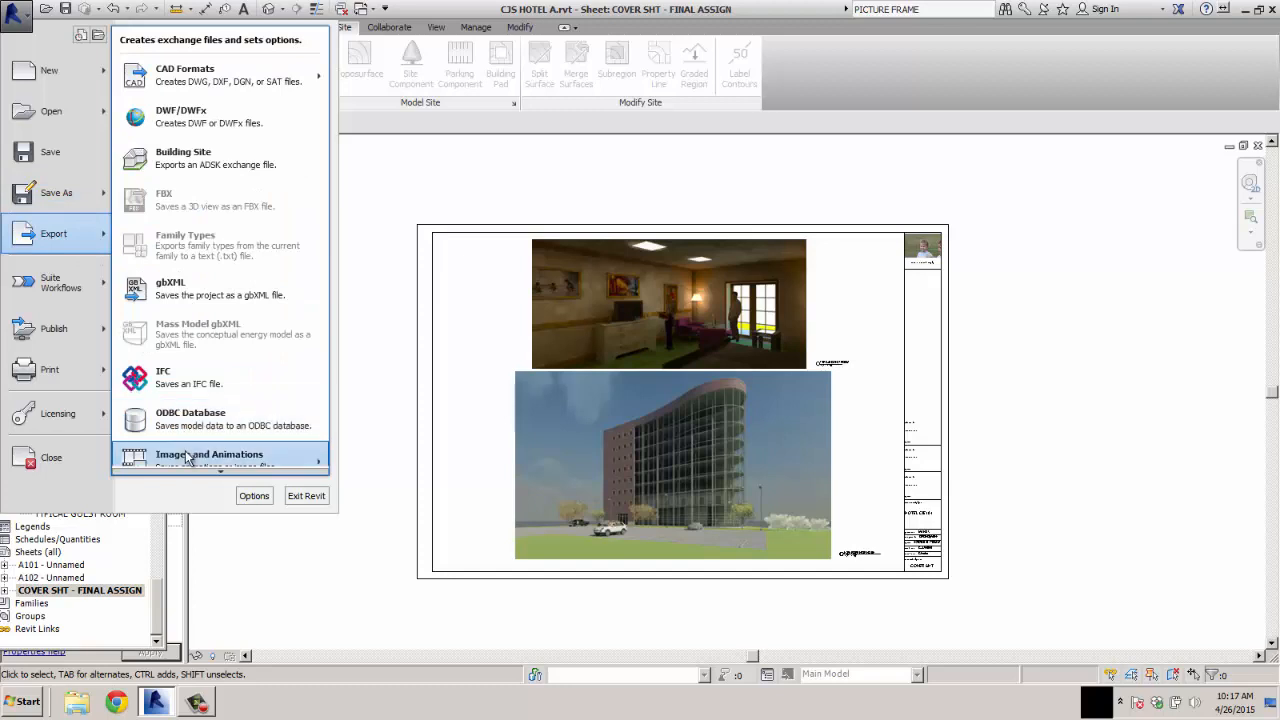
mouse_move(186, 458)
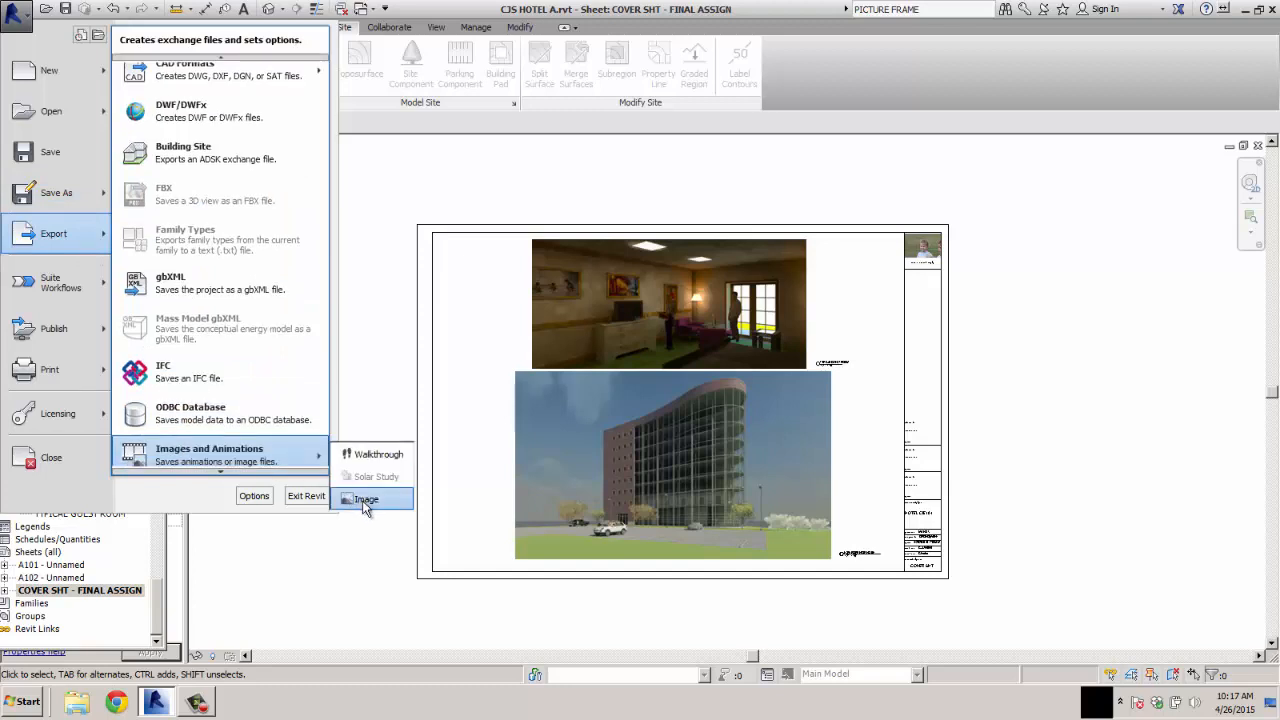
left_click(363, 499)
left_click(572, 317)
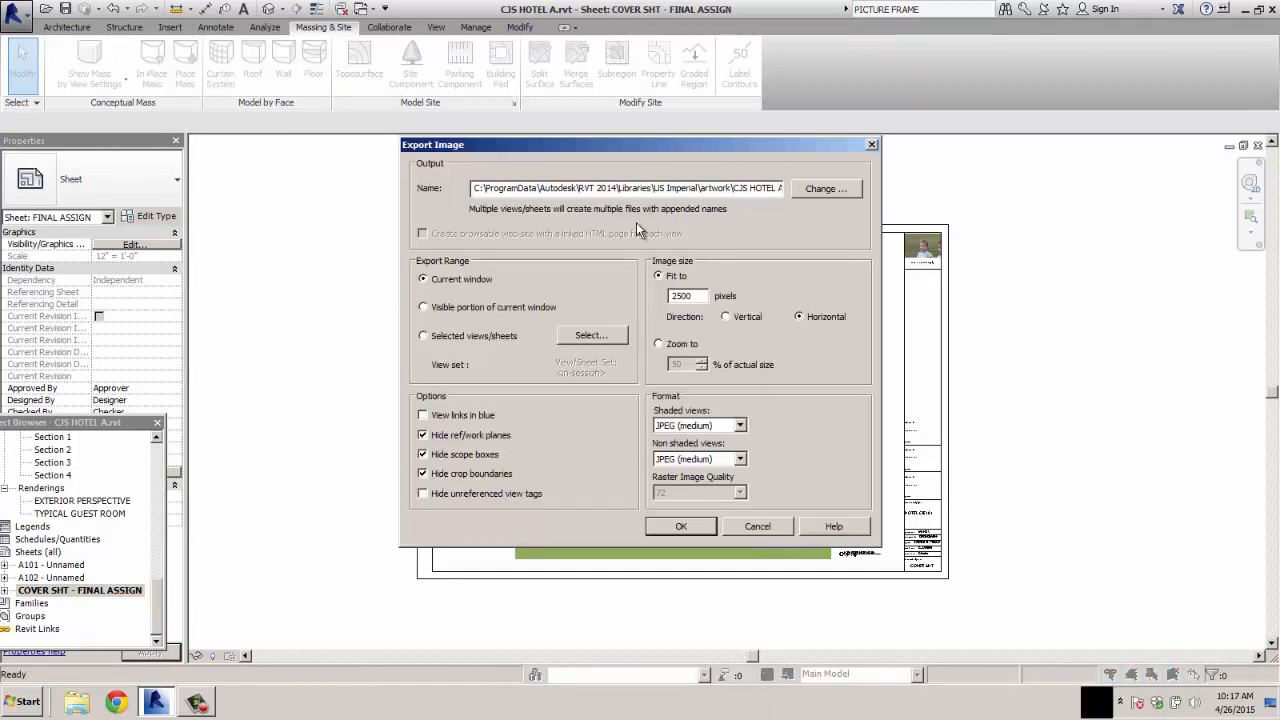
left_click(820, 189)
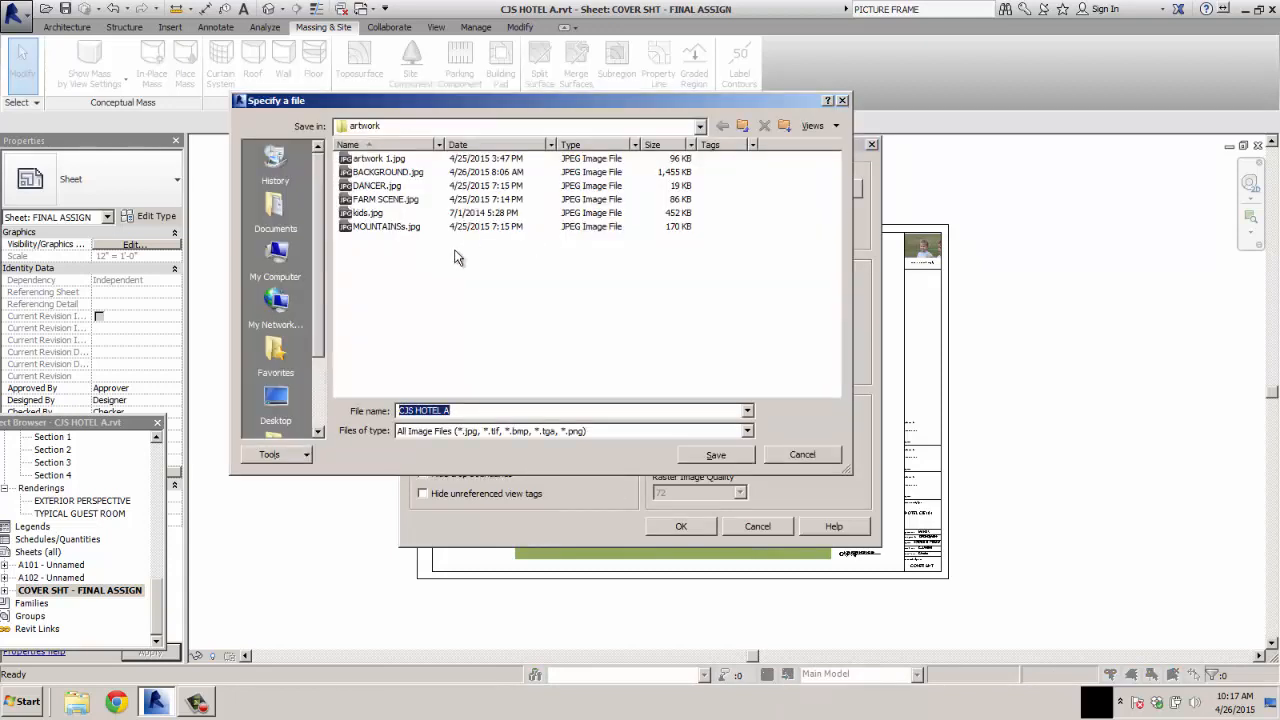
left_click(743, 128)
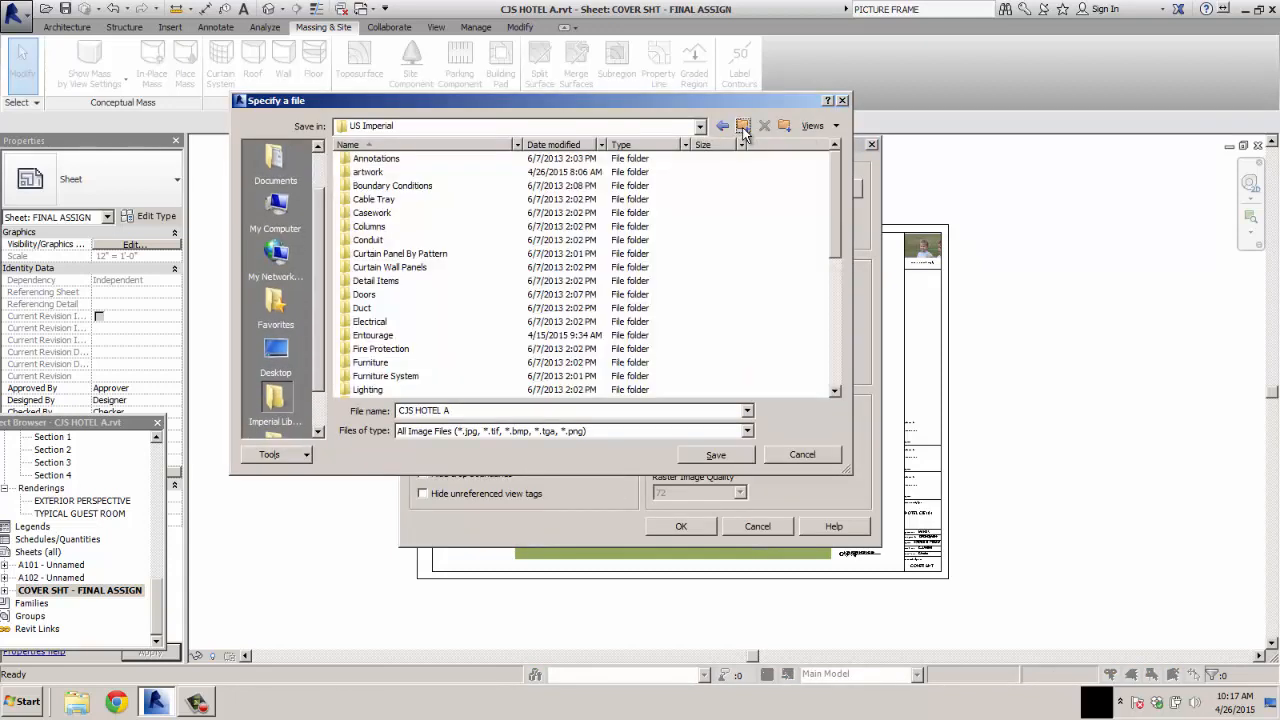
left_click(743, 128)
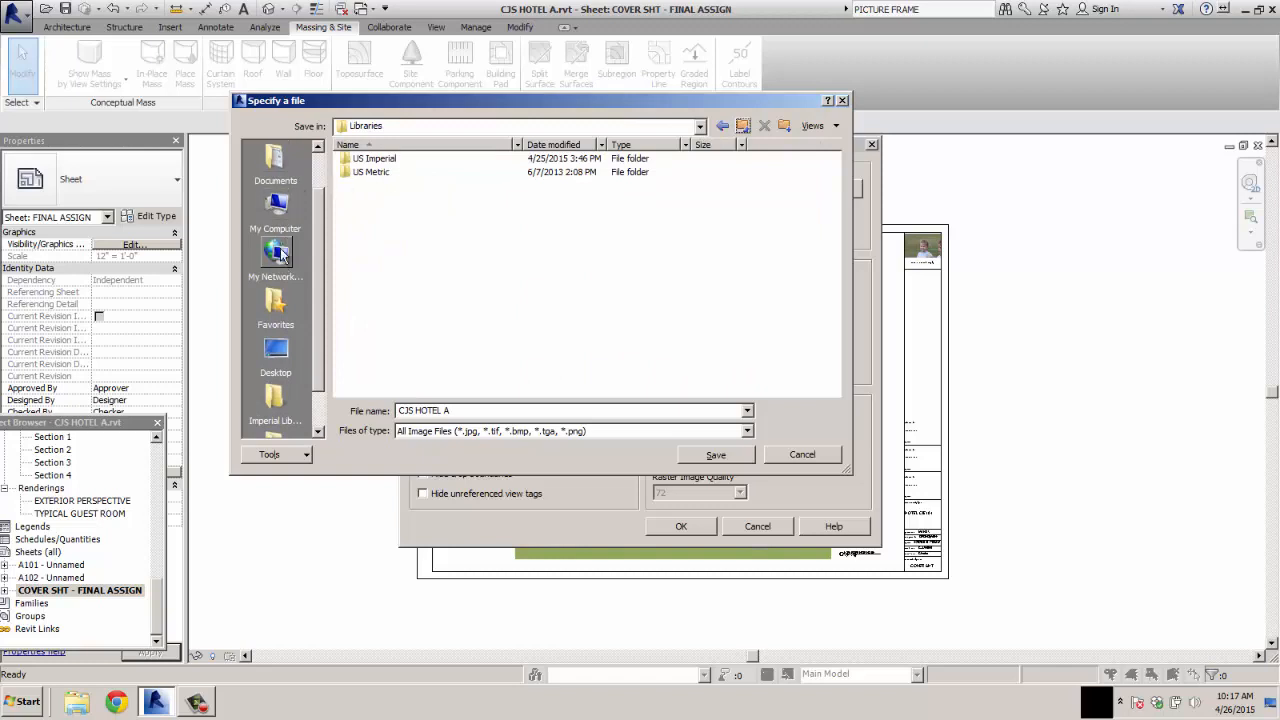
left_click(278, 360)
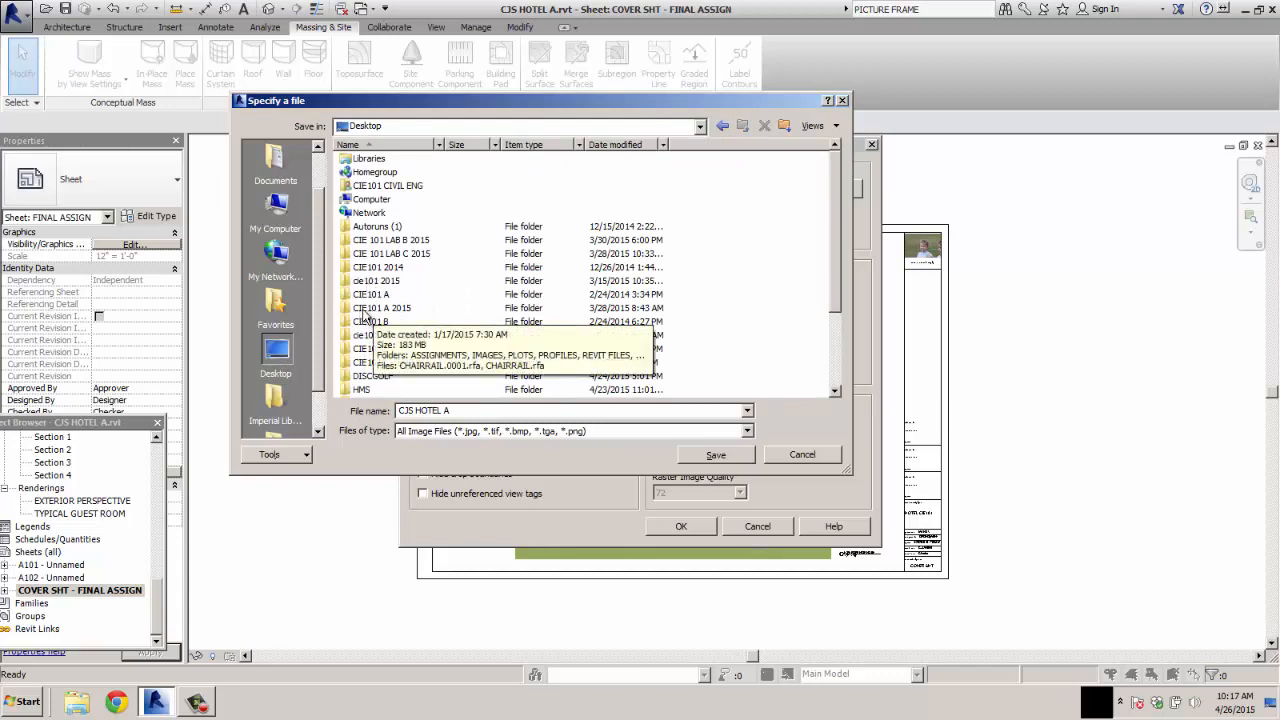
double_click(383, 310)
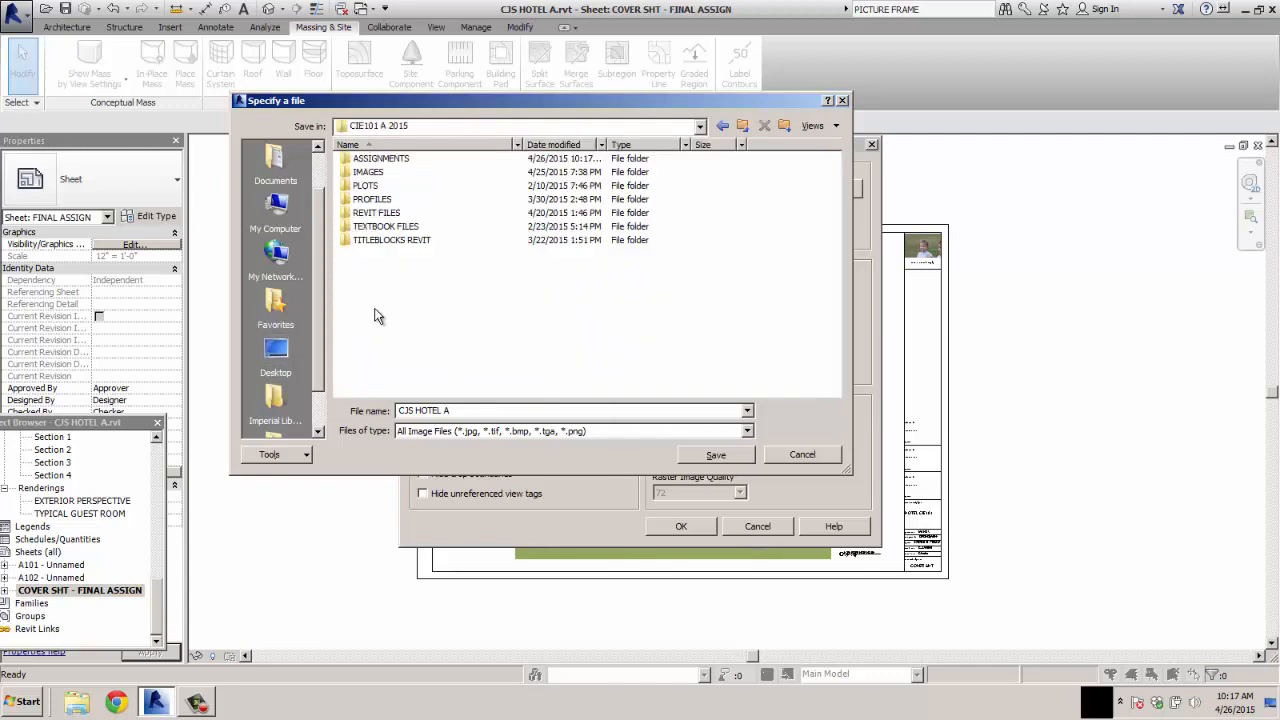
double_click(388, 160)
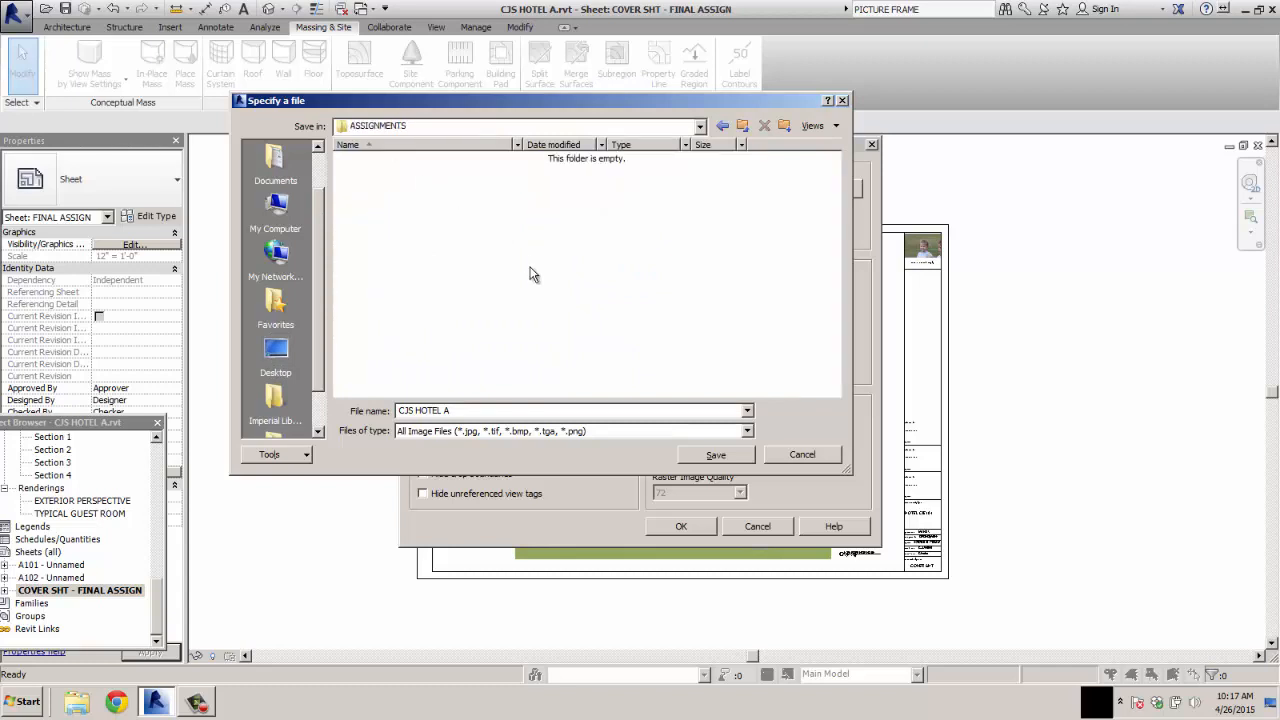
Name the image CJS HOTEL FINAL ASSIGN and export the current sheet as a 3000 x 2000 pixel JPEG.
triple_click(447, 410)
left_click_drag(447, 410, 475, 410)
type("FINAL ASSIGN")
left_click(747, 431)
left_click(740, 444)
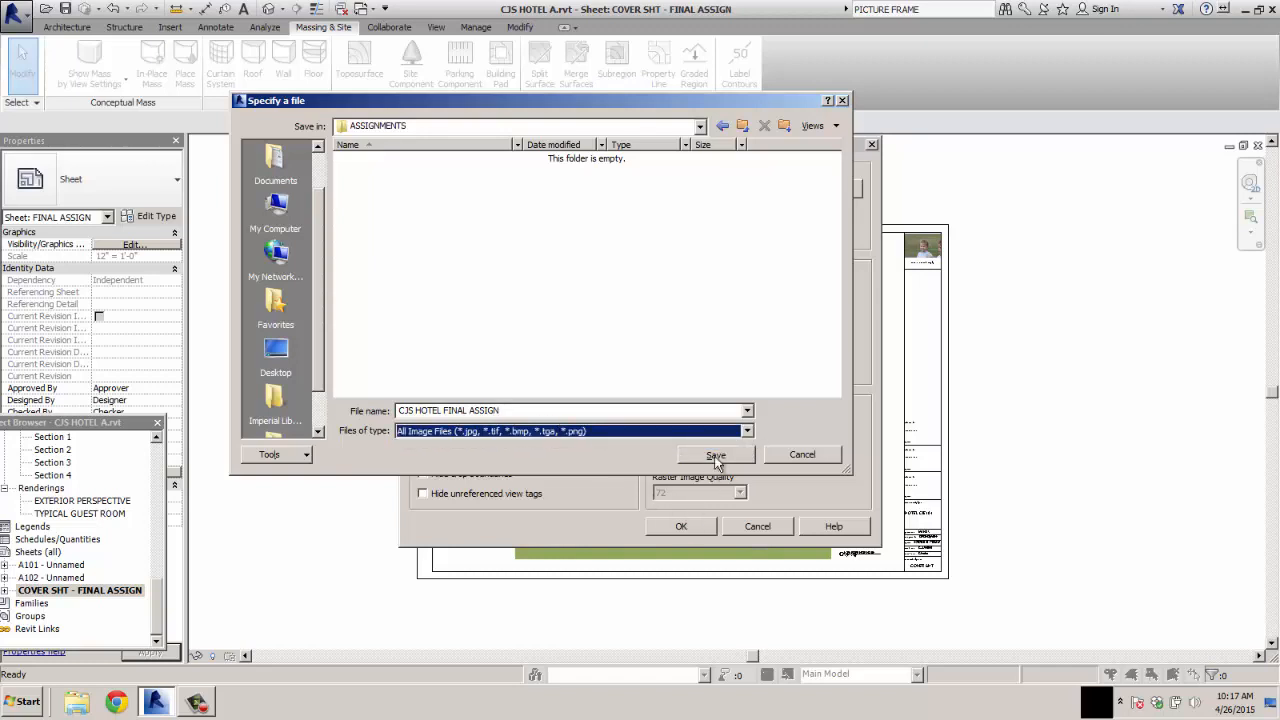
left_click(715, 455)
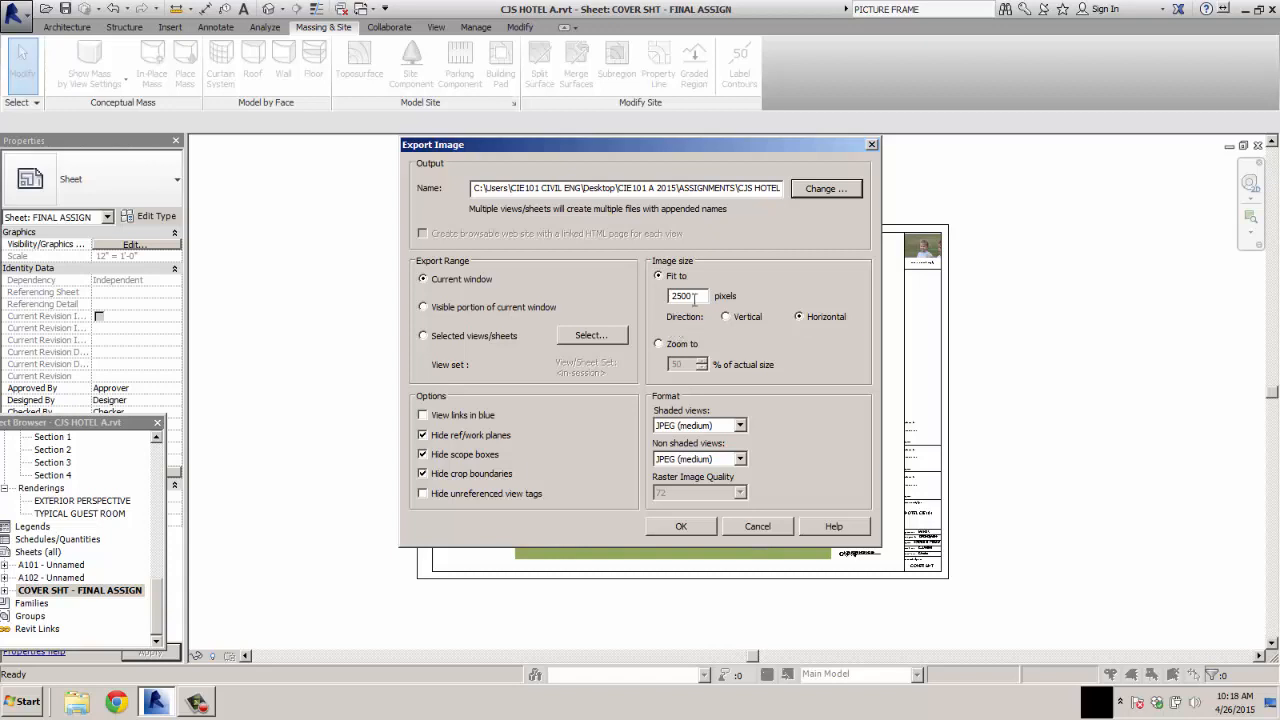
left_click_drag(697, 296, 648, 302)
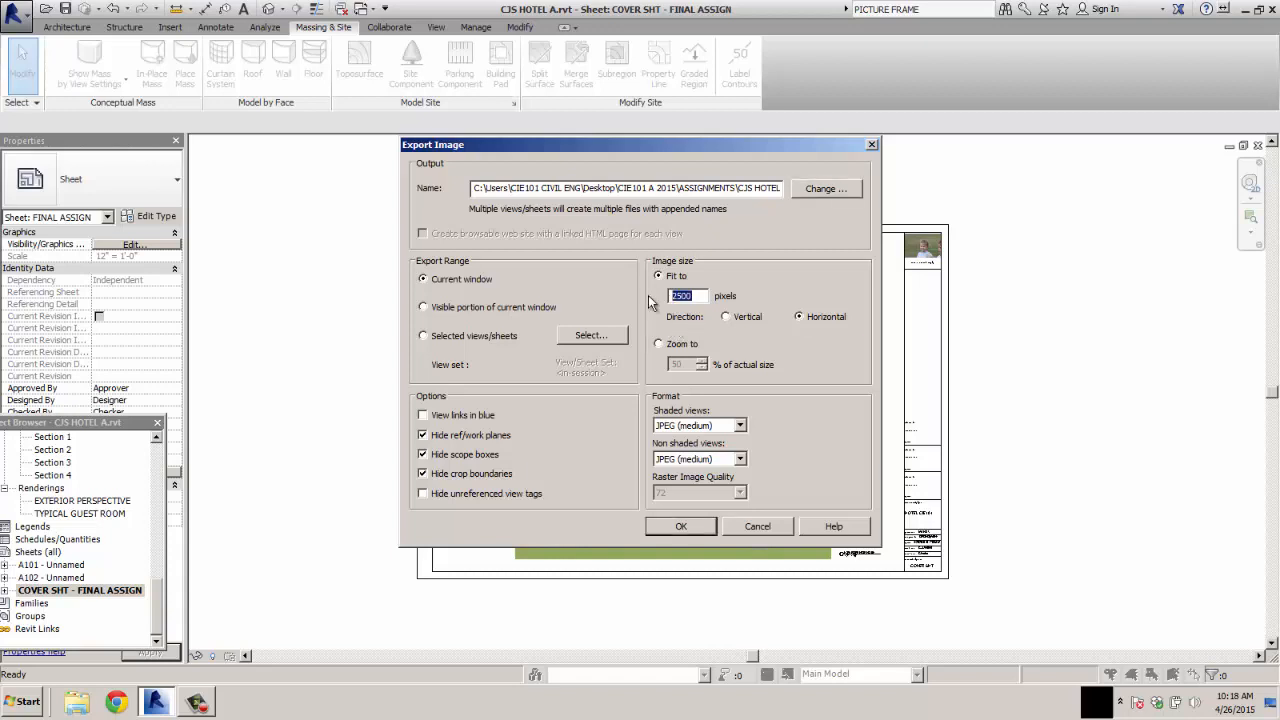
type("2")
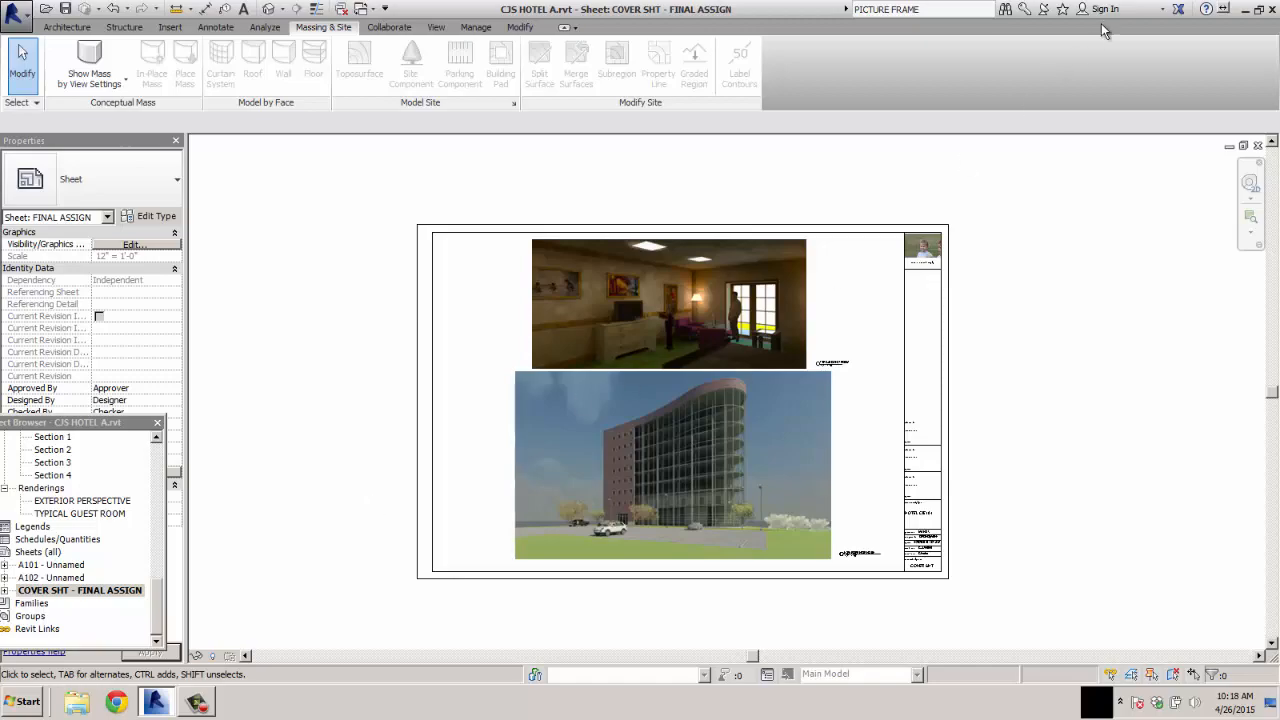
Switch to the desktop and open CJS HOTEL FINAL ASSIGN.jpg from the ASSIGNMENTS folder inside CIE101 A 2015.
left_click(1245, 9)
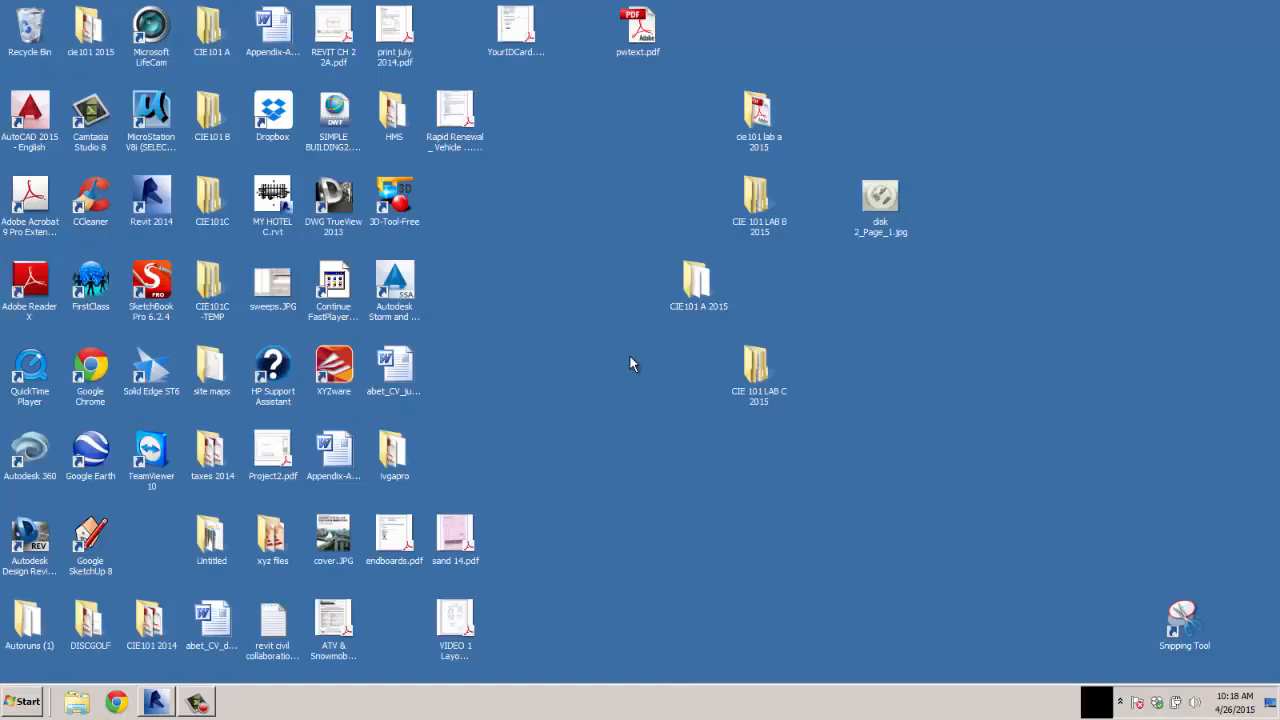
double_click(708, 275)
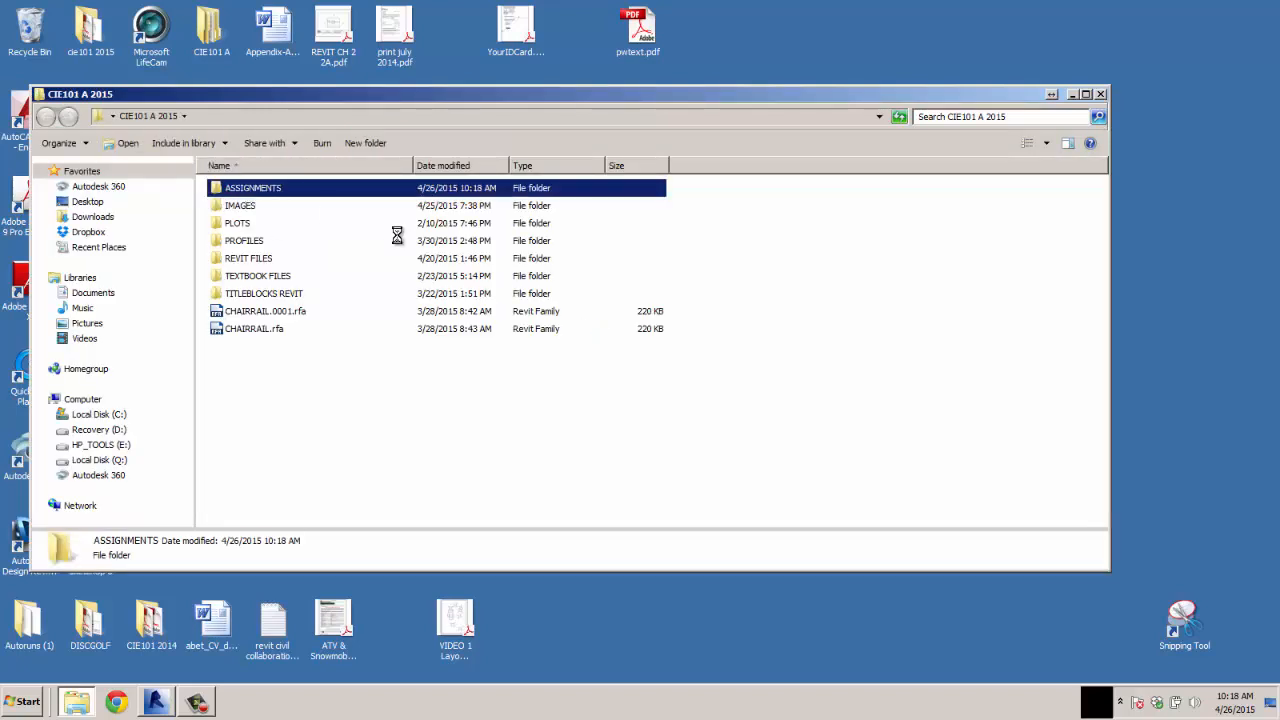
key("Return")
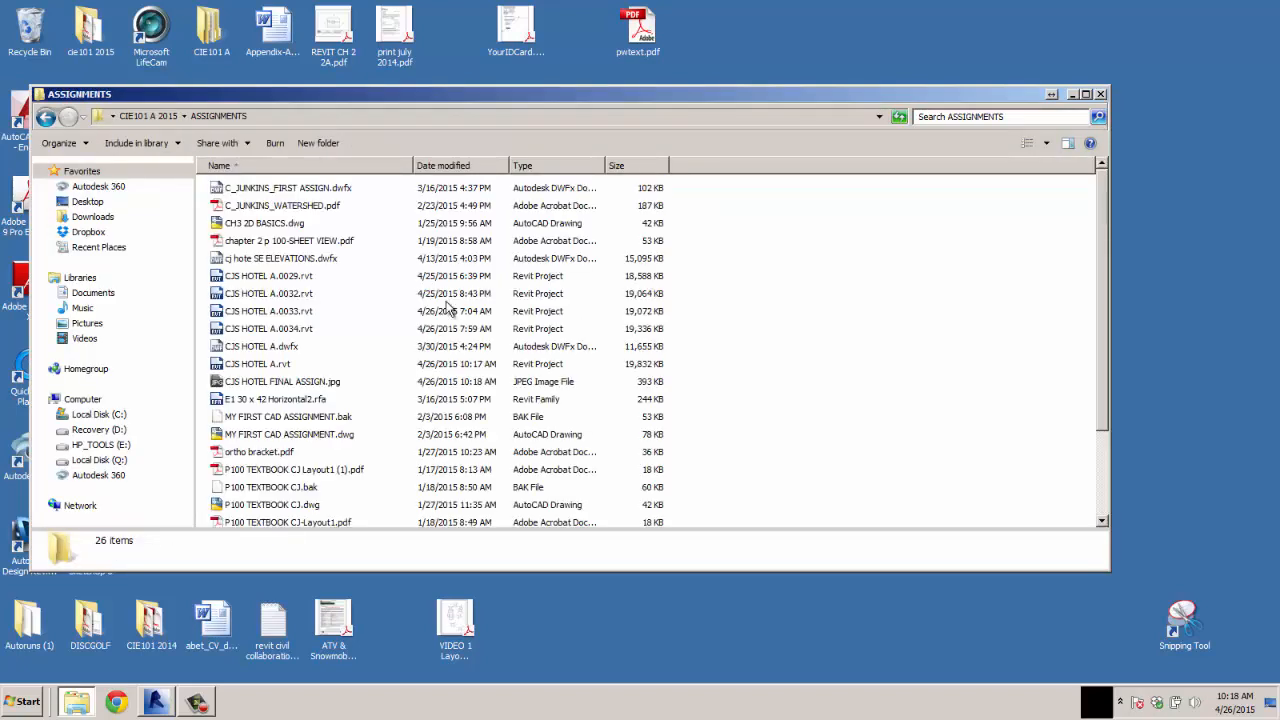
left_click(1012, 118)
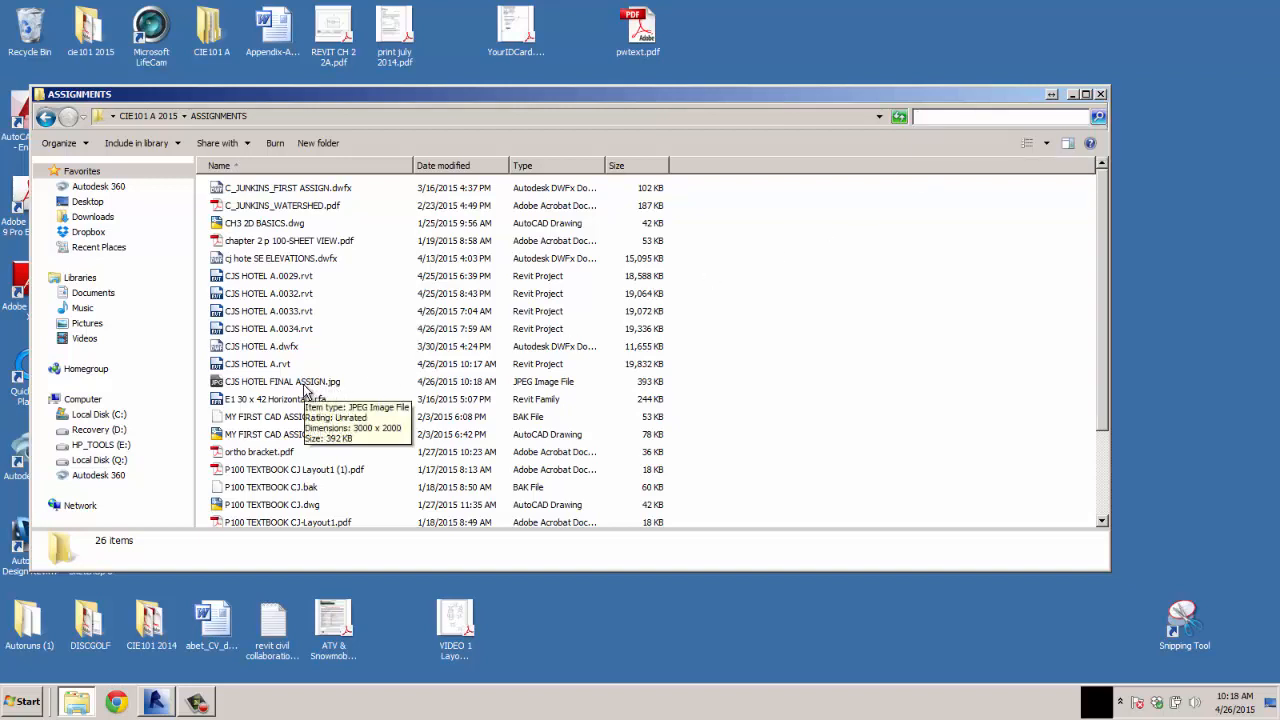
left_click(305, 385)
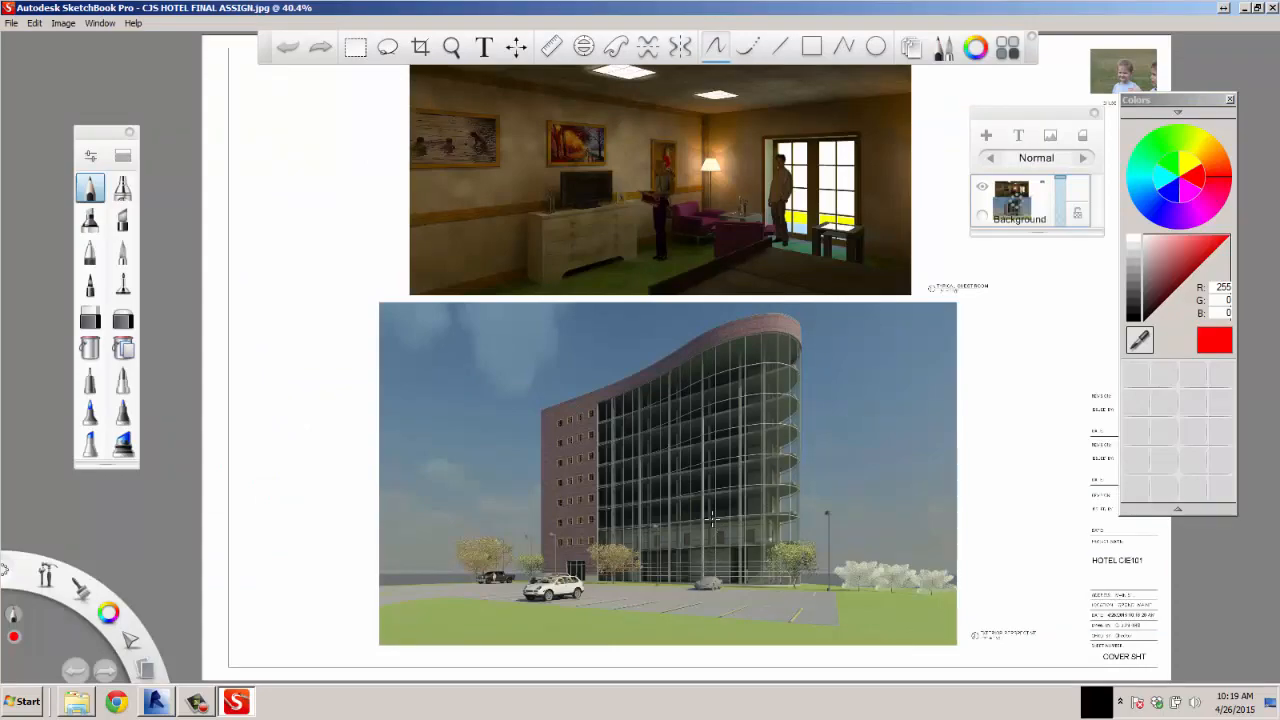
Inspect the exported cover sheet image, checking the title block text, both renderings and the overall layout for legibility.
scroll(1147, 643, "up", 3)
scroll(1147, 643, "up", 3)
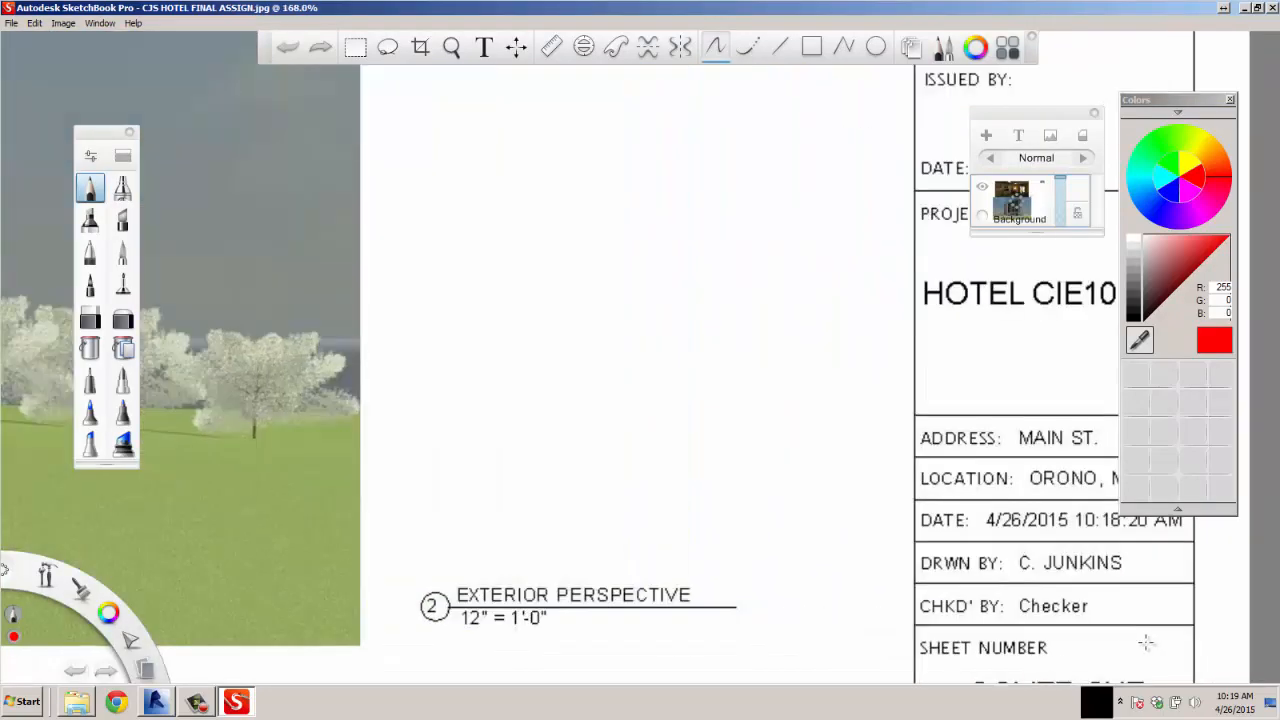
scroll(1147, 643, "down", 6)
scroll(937, 645, "up", 2)
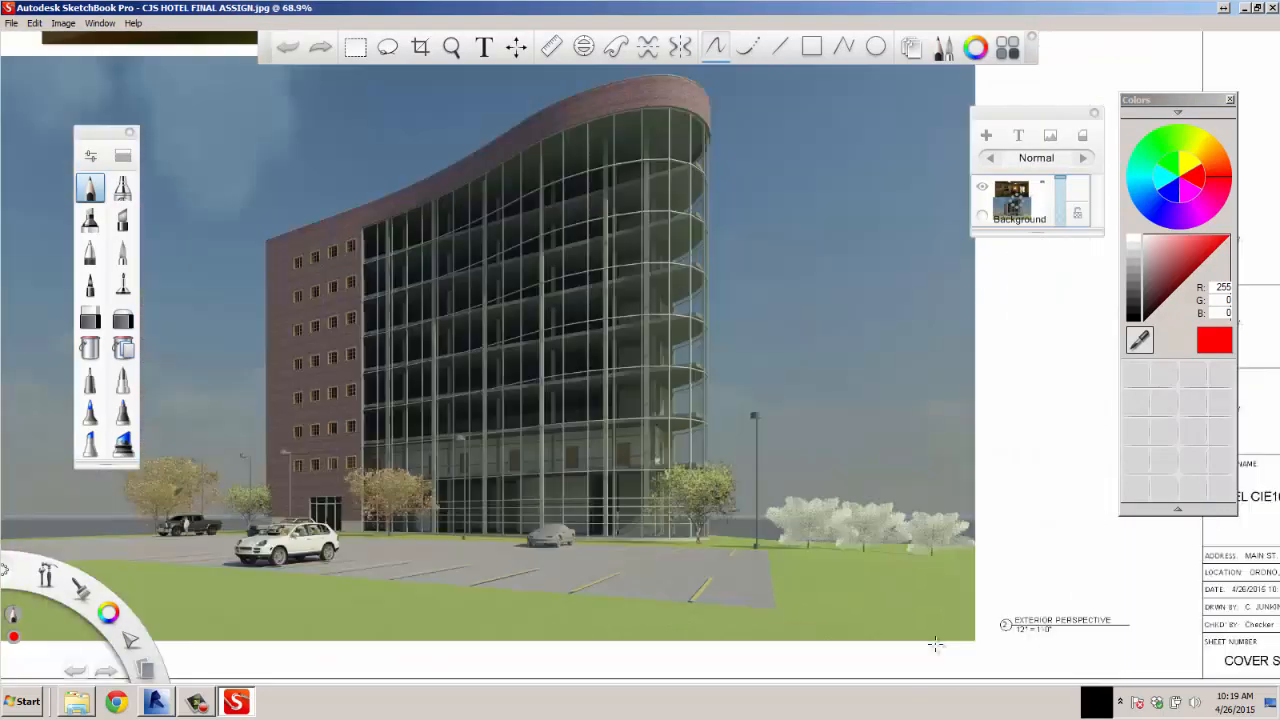
scroll(1012, 643, "down", 3)
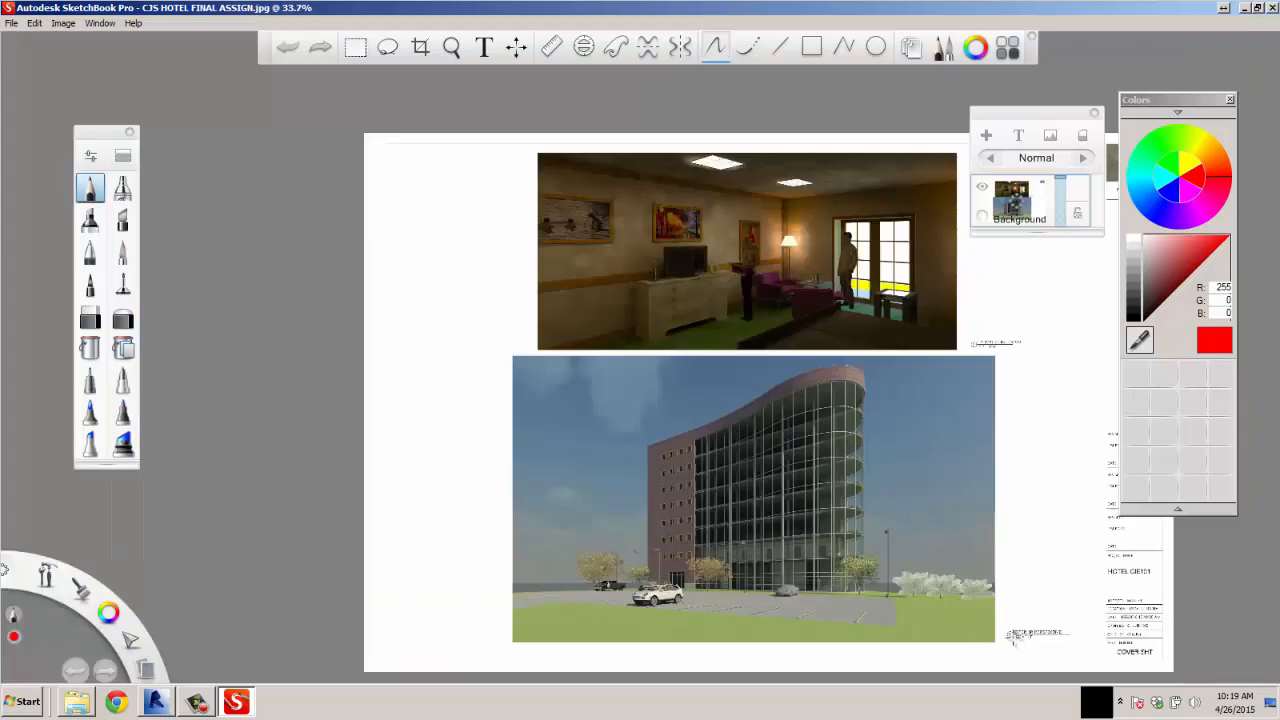
scroll(895, 326, "up", 5)
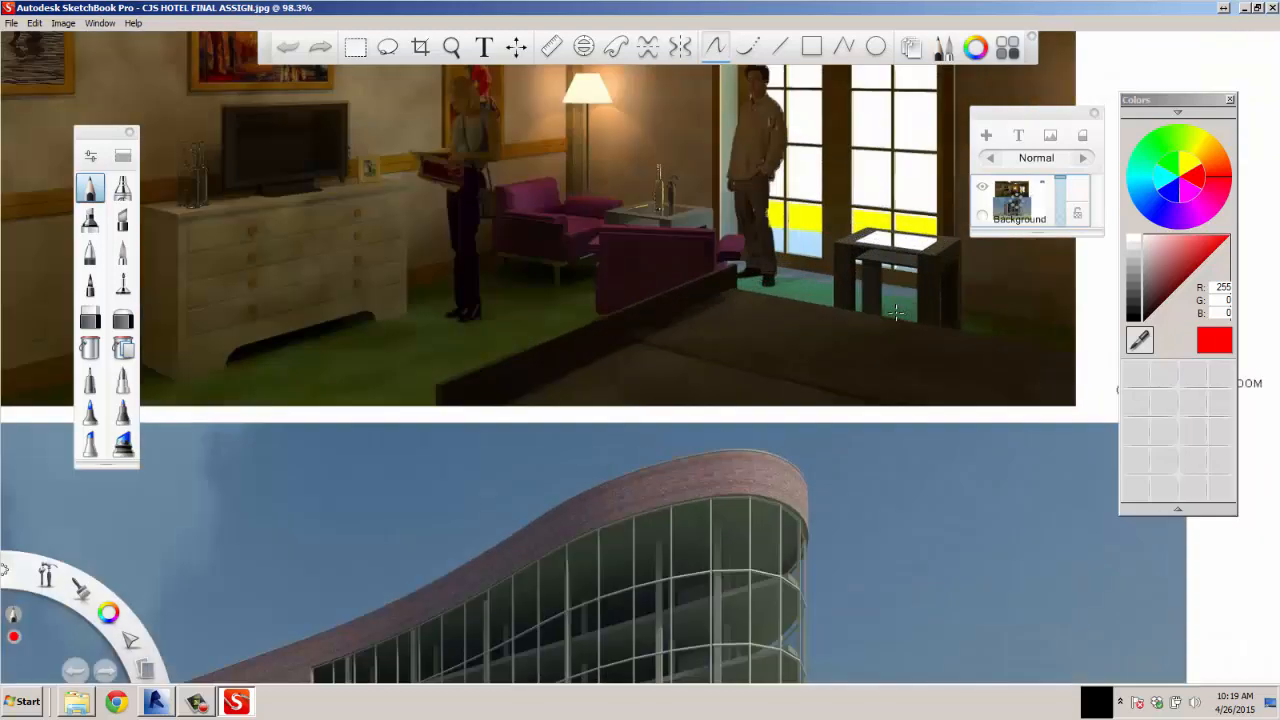
scroll(1012, 425, "down", 7)
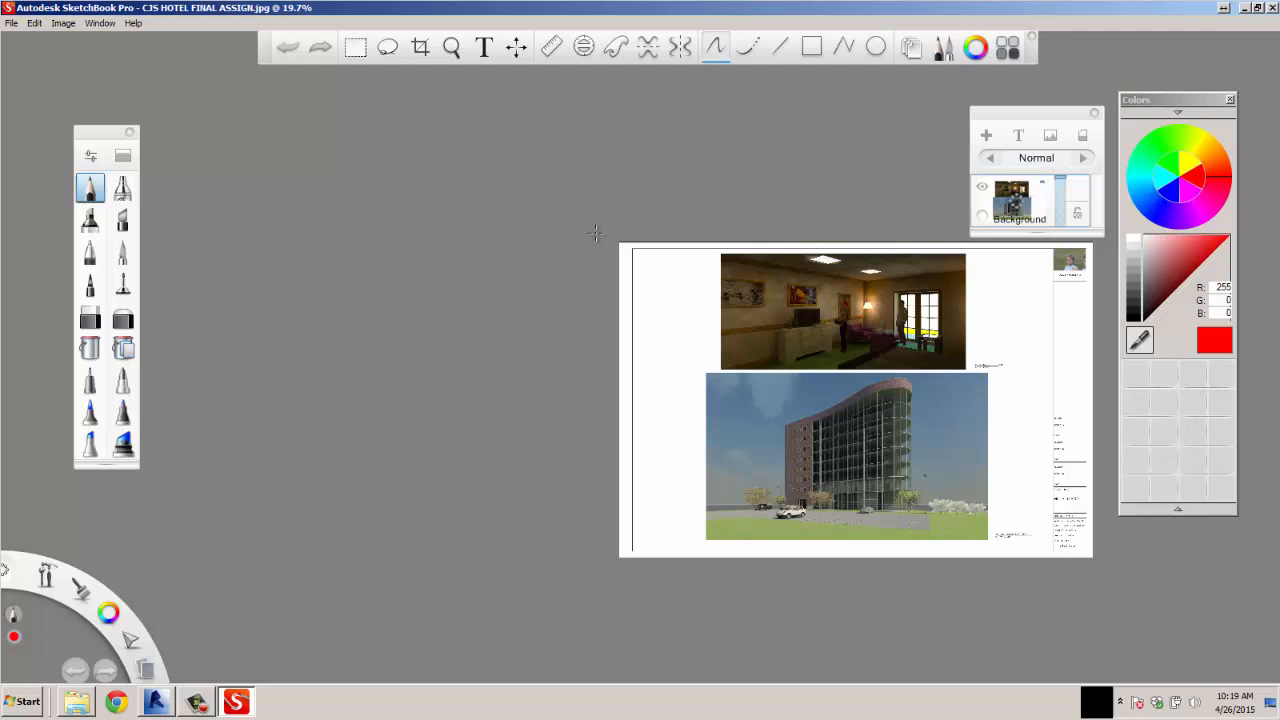
scroll(932, 314, "up", 4)
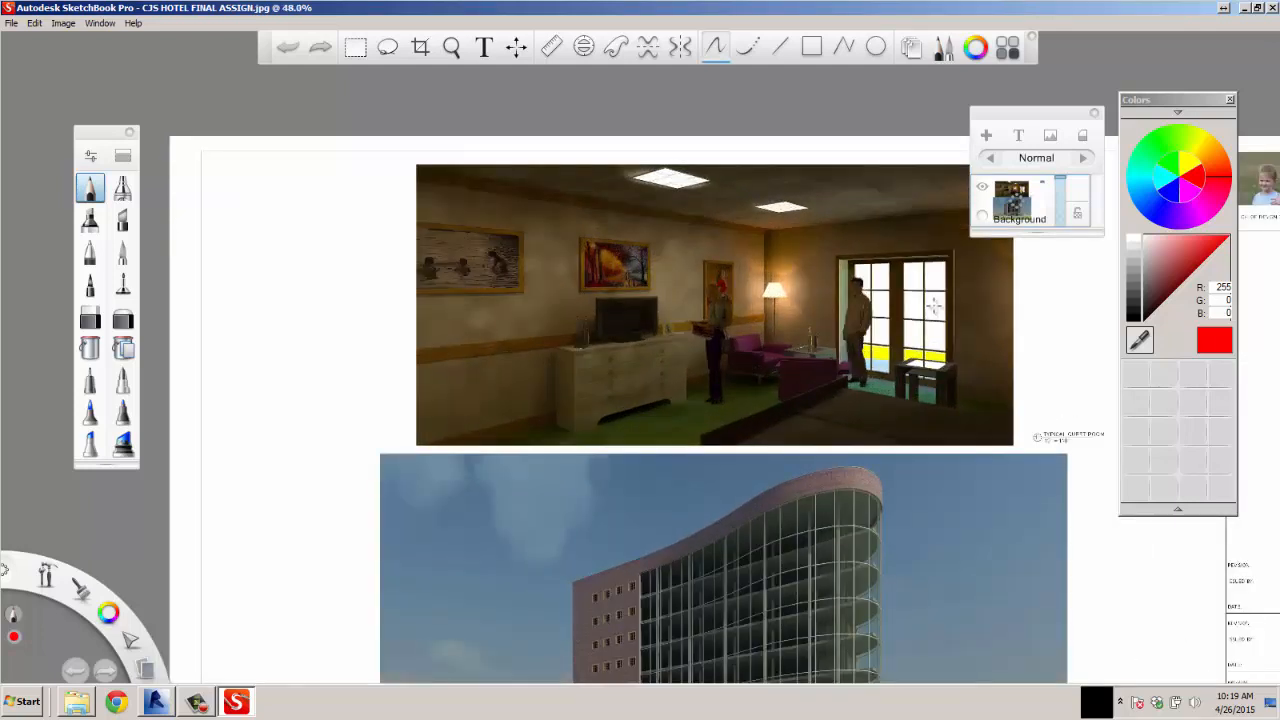
scroll(933, 307, "down", 3)
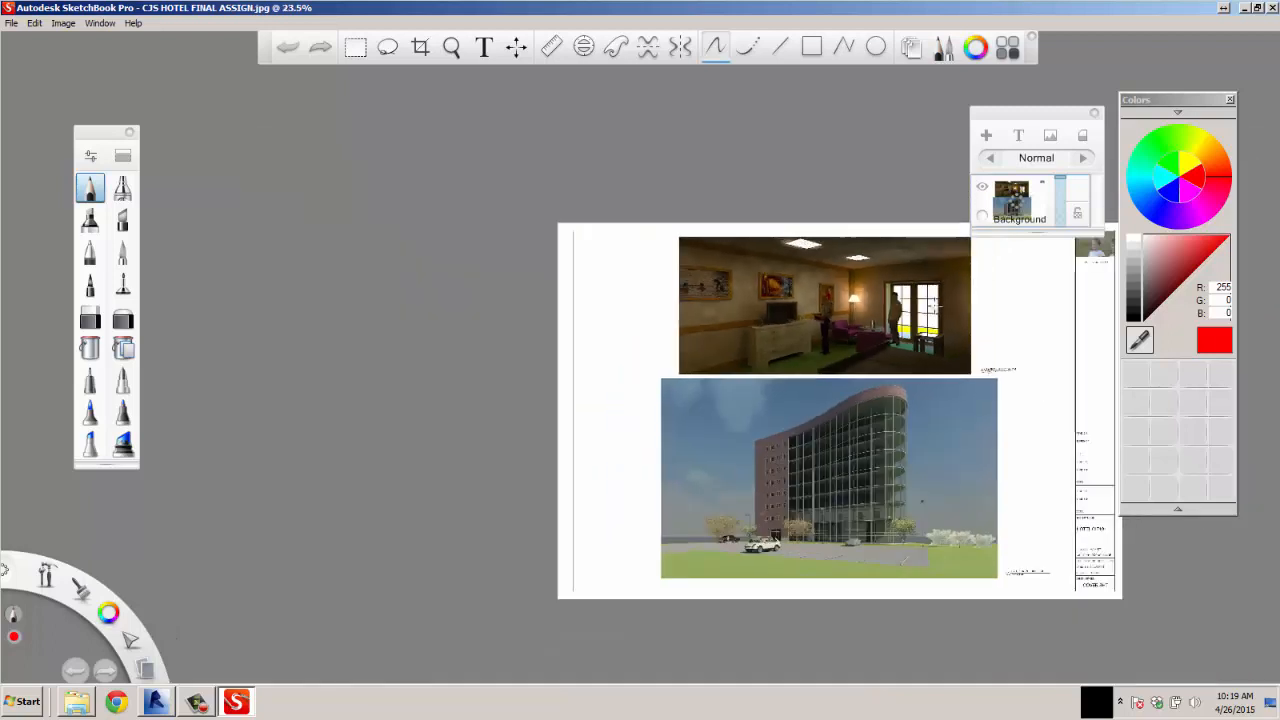